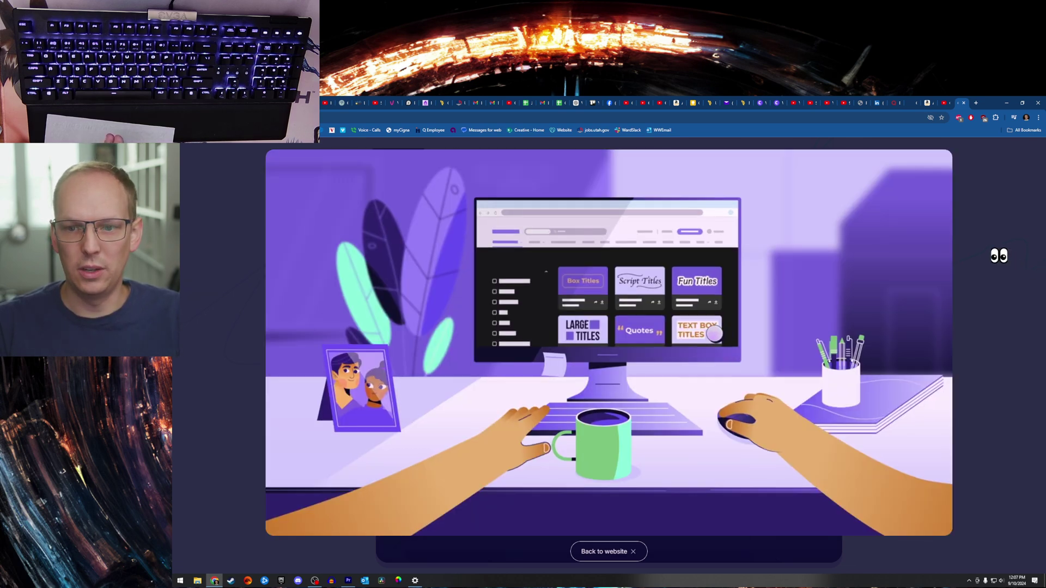
# Close the promo video and look through the Captioneer page's preset, customization and gallery sections.
pyautogui.click(1000, 256)
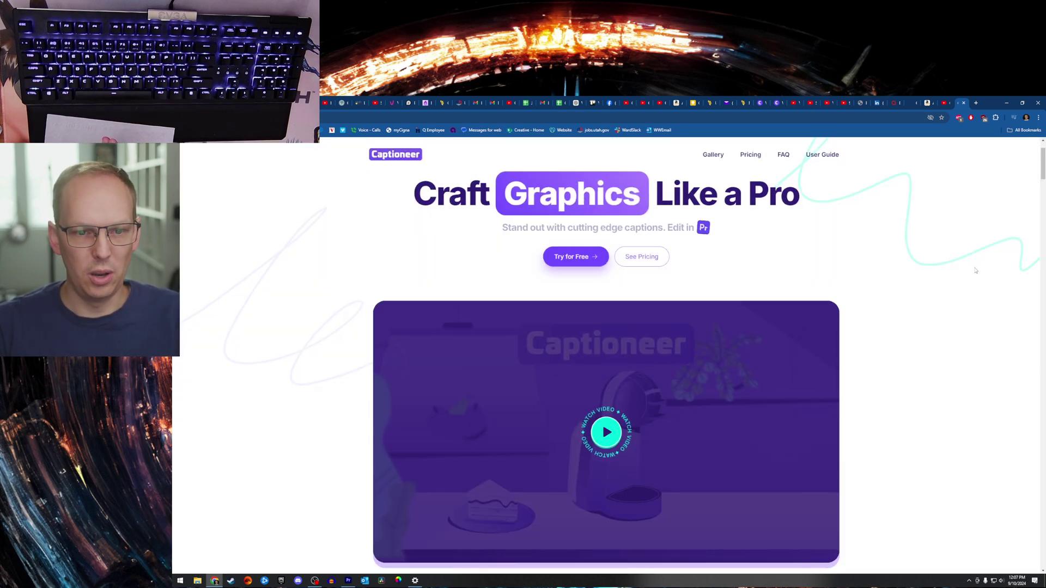
pyautogui.scroll(-5, 958, 273)
pyautogui.scroll(-5, 952, 274)
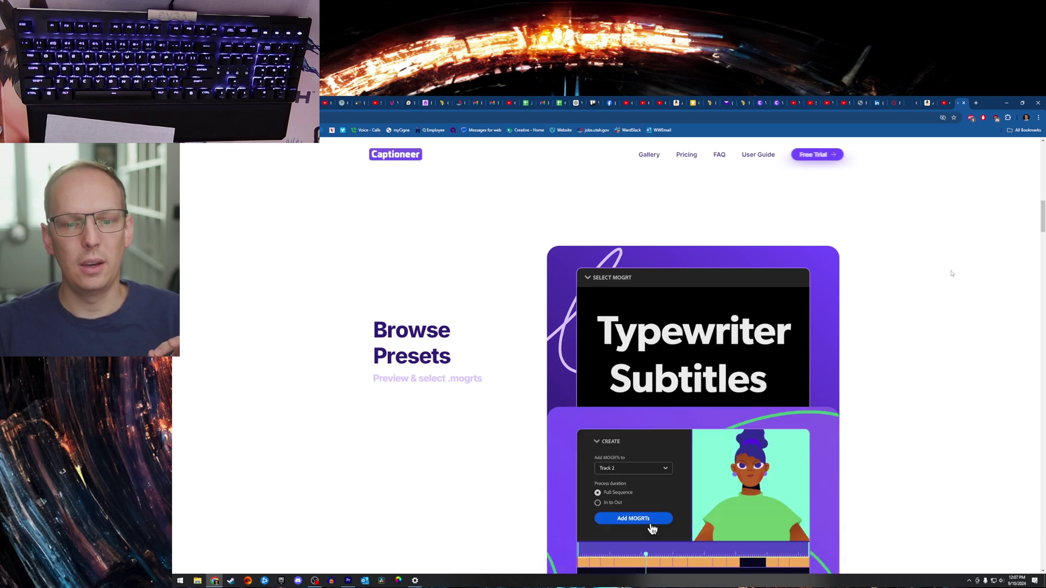
pyautogui.scroll(-8, 951, 274)
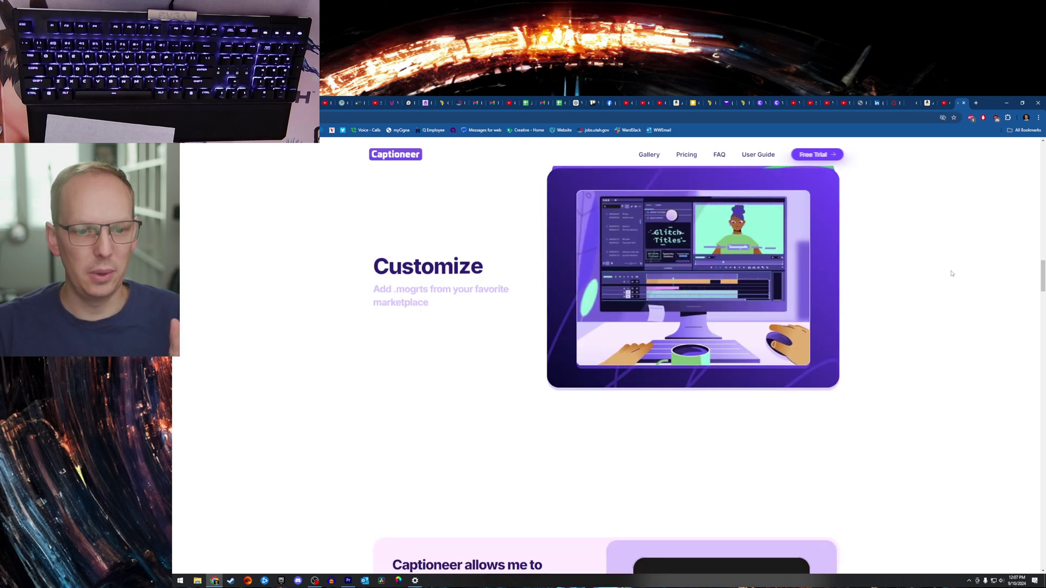
pyautogui.scroll(-10, 952, 274)
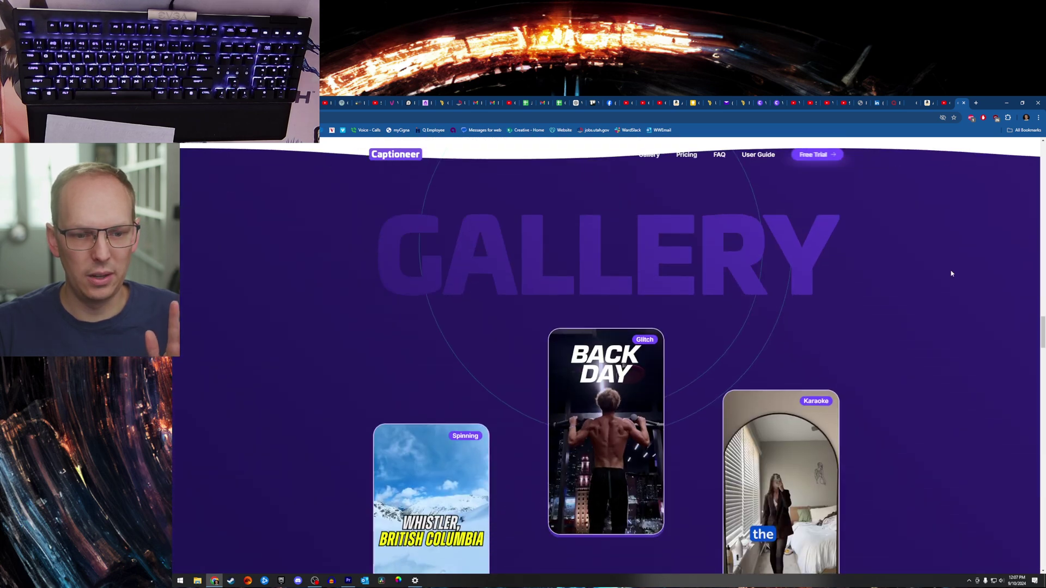
pyautogui.scroll(-8, 952, 274)
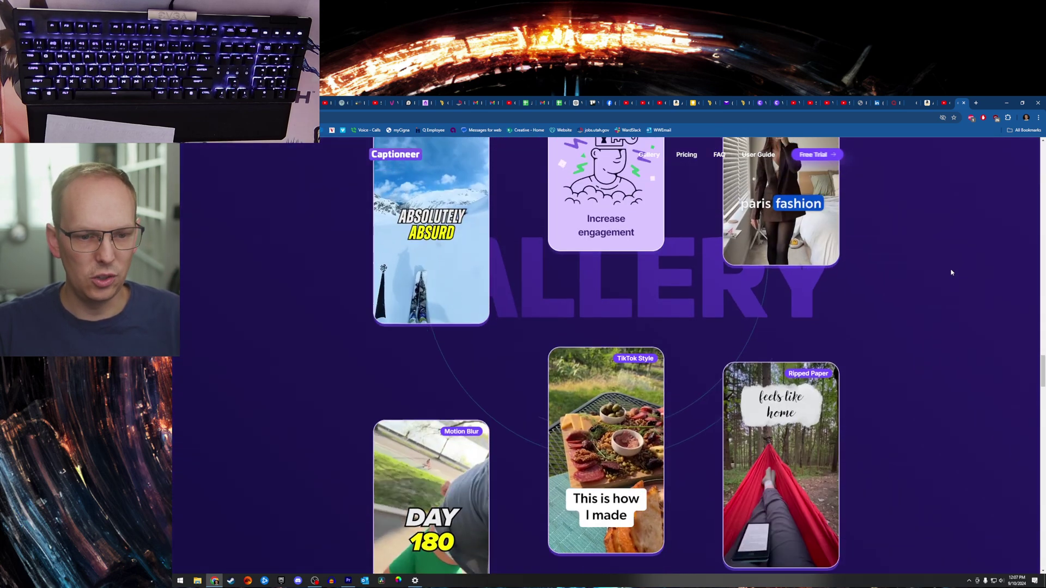
pyautogui.scroll(-8, 952, 274)
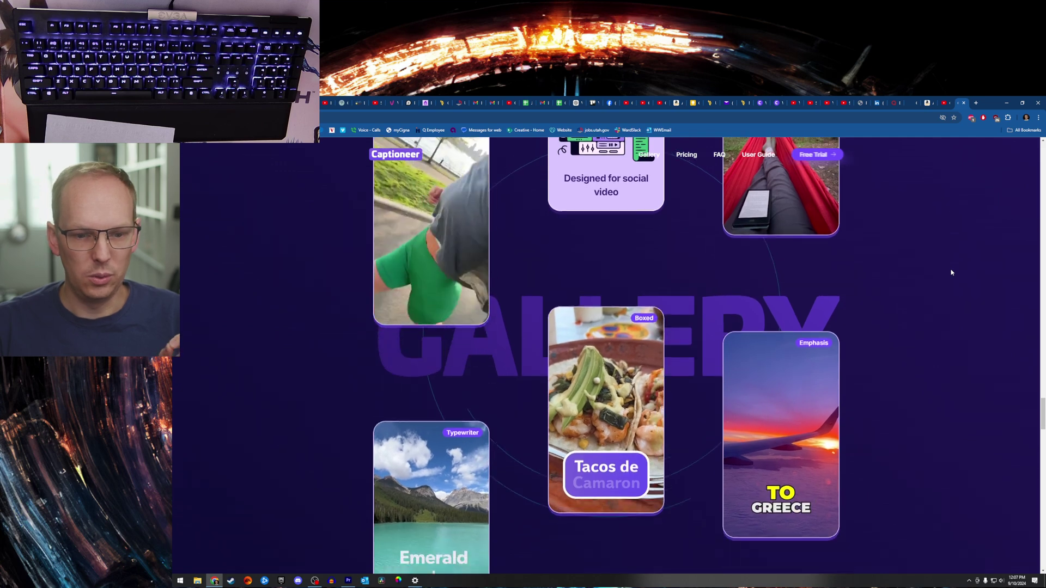
# Examine Captioneer's pricing plans, highlighting the Lifetime plan's price, and return to the Customize section.
pyautogui.scroll(-10, 952, 273)
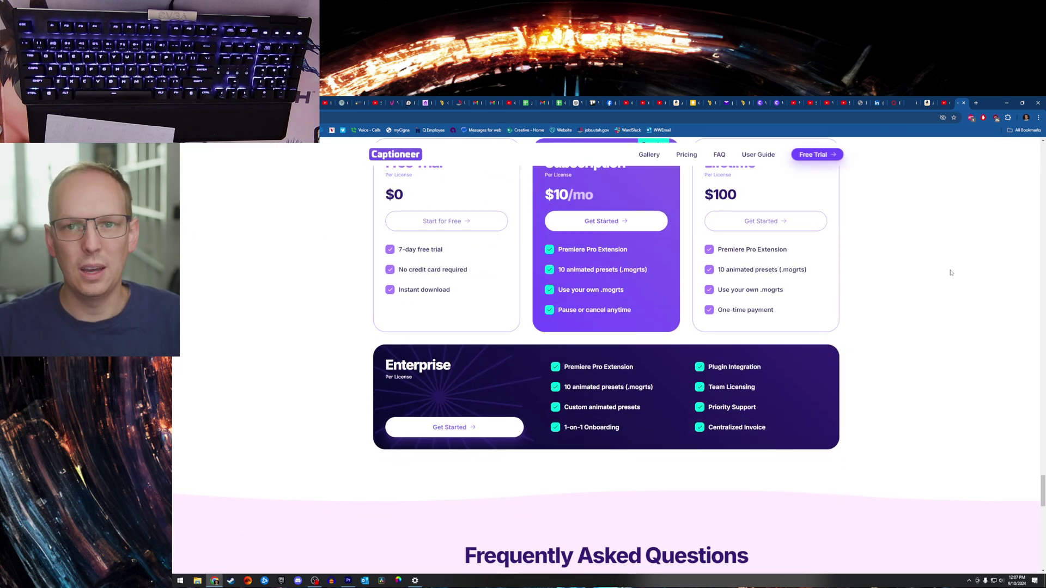
pyautogui.scroll(1, 951, 273)
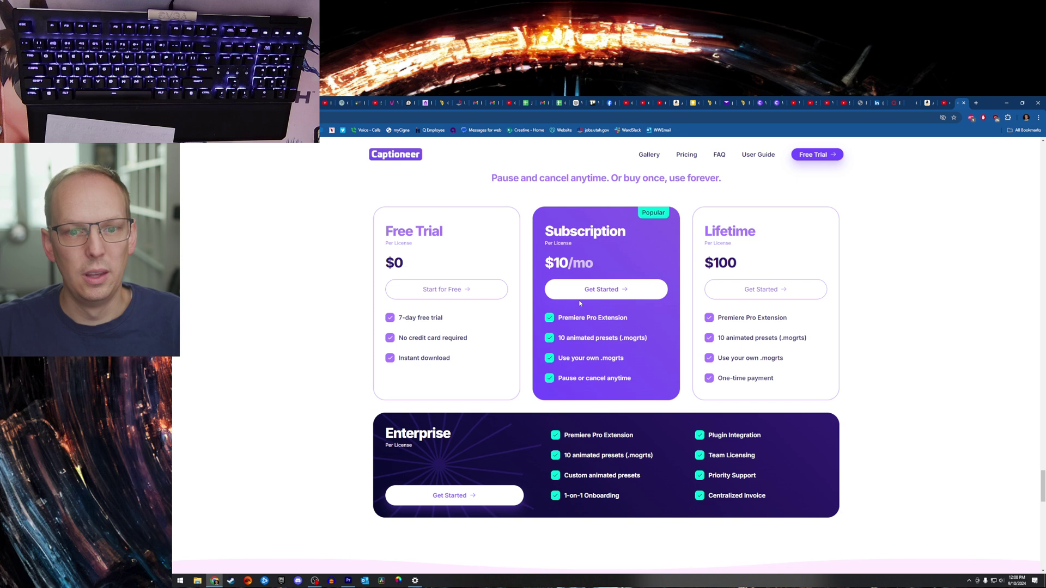
pyautogui.moveTo(704, 263); pyautogui.dragTo(751, 263)
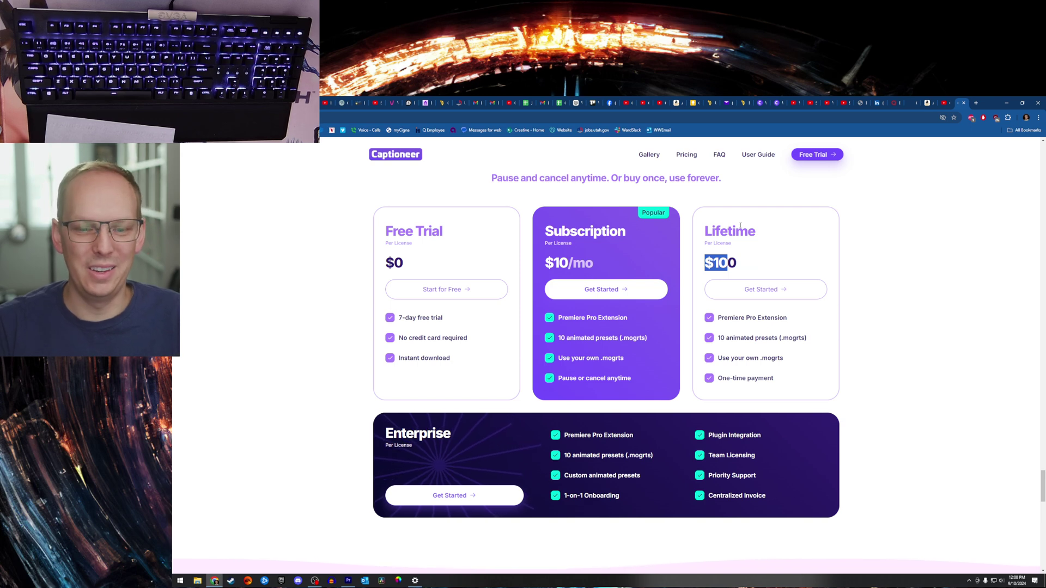
pyautogui.doubleClick(710, 233)
pyautogui.doubleClick(720, 263)
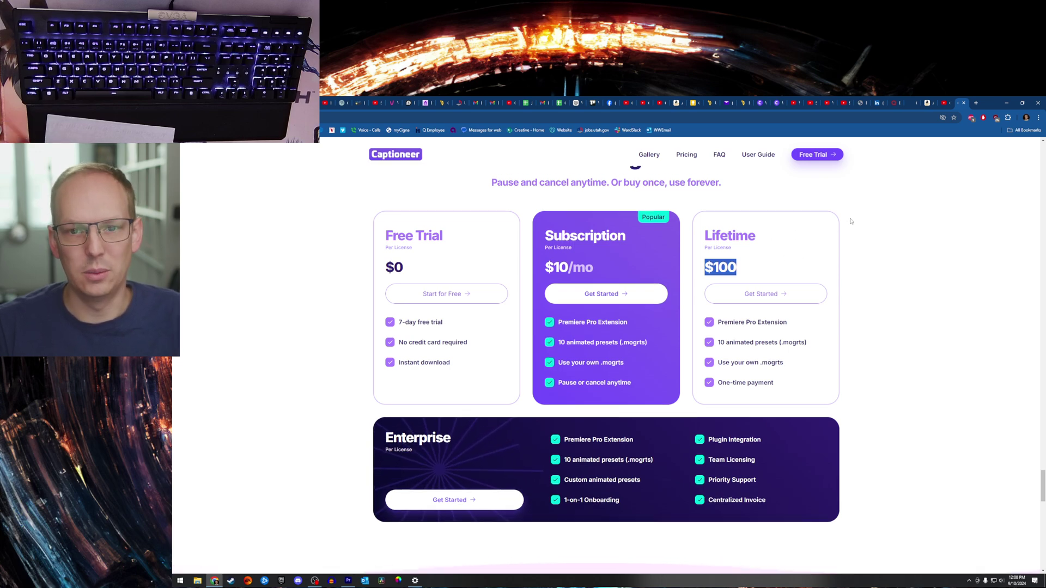
pyautogui.scroll(10, 833, 224)
pyautogui.scroll(10, 774, 231)
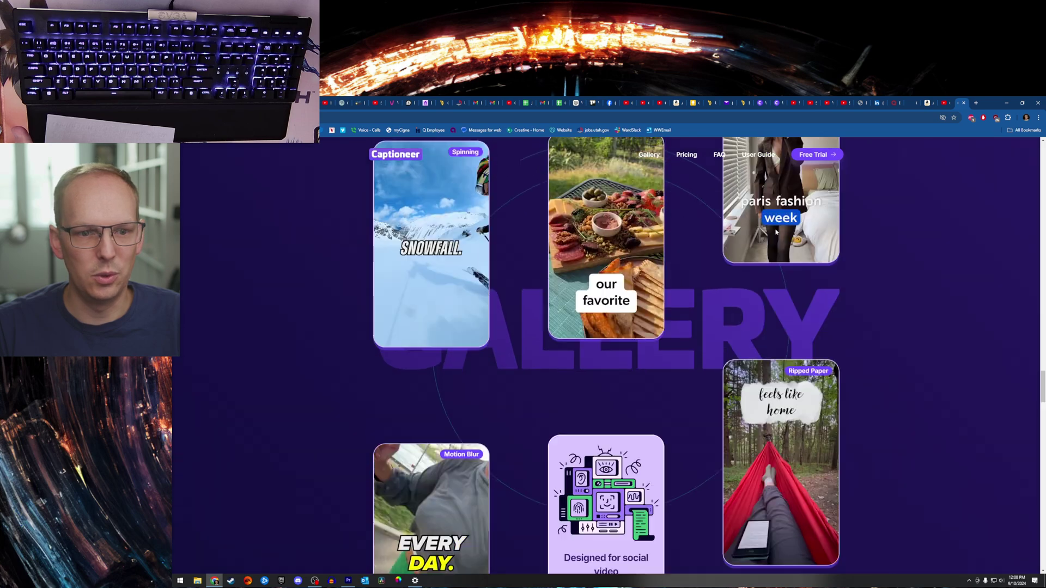
pyautogui.scroll(8, 774, 230)
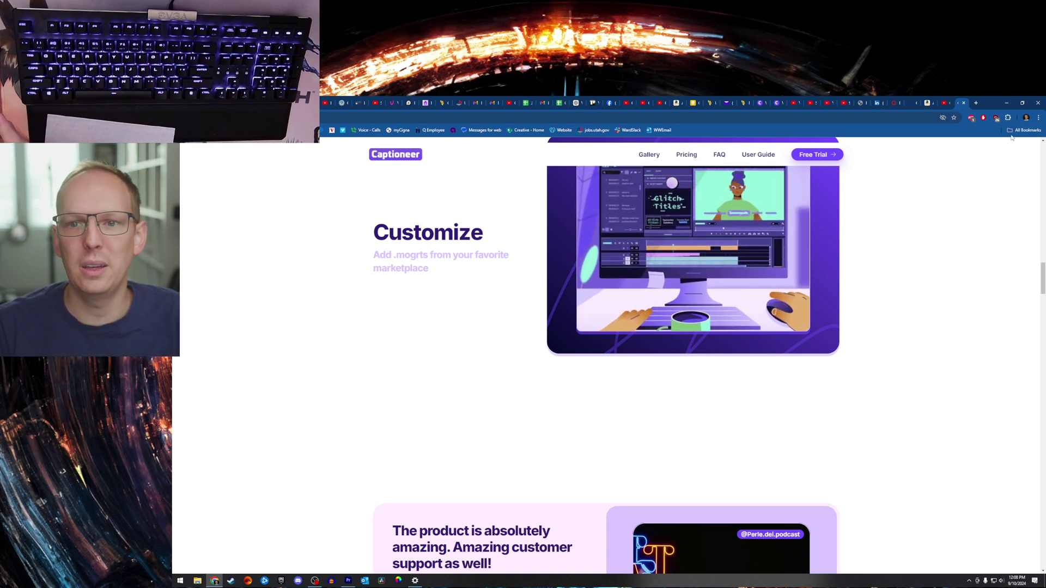
# Switch to Premiere Pro and choose the Captions and Graphics workspace.
pyautogui.click(348, 580)
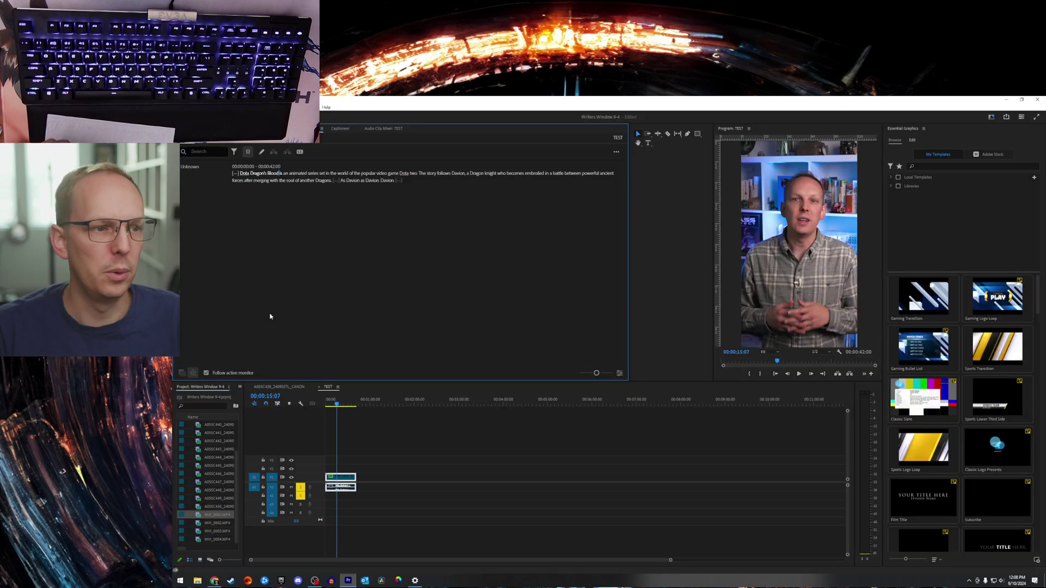
pyautogui.click(991, 117)
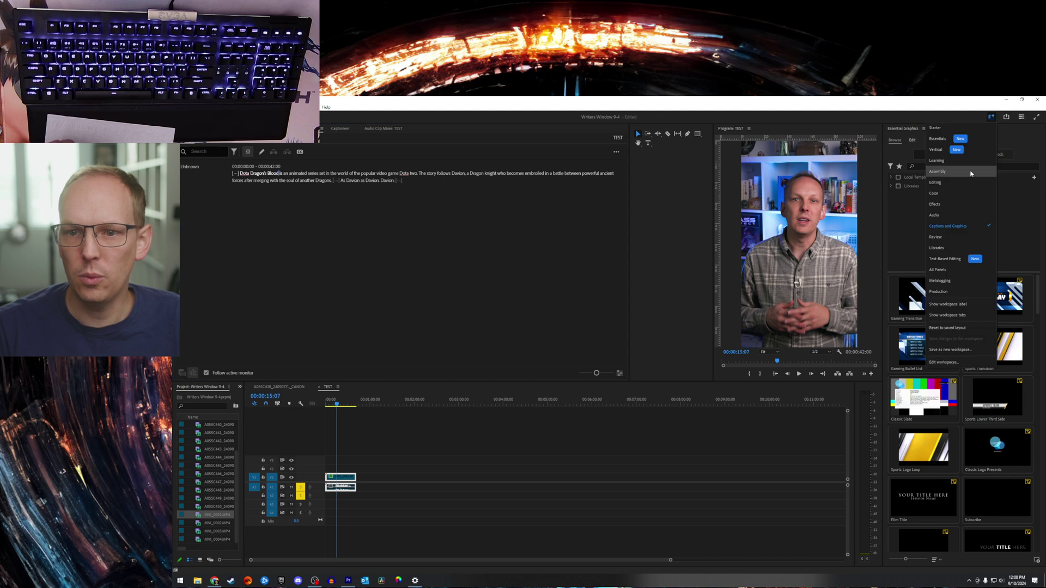
pyautogui.click(957, 229)
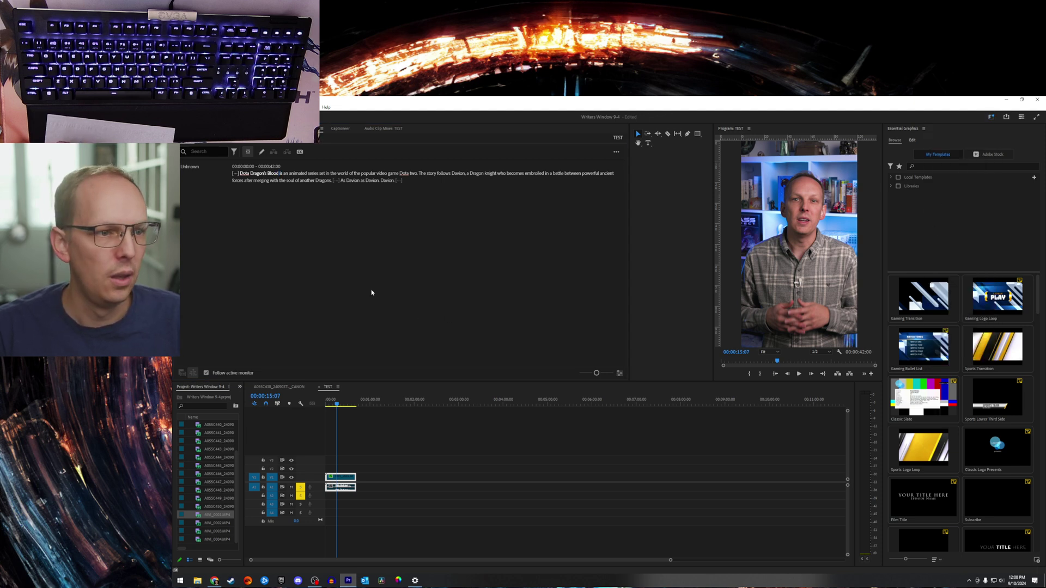
# Check the transcript of the TEST sequence against the footage by jumping between points in the text and timeline.
pyautogui.click(280, 173)
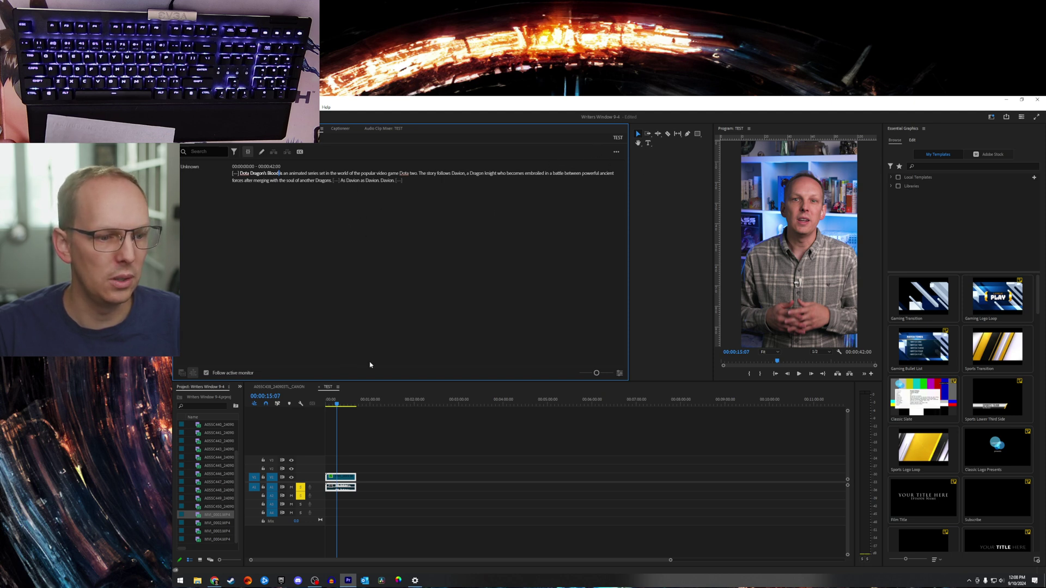
pyautogui.click(342, 403)
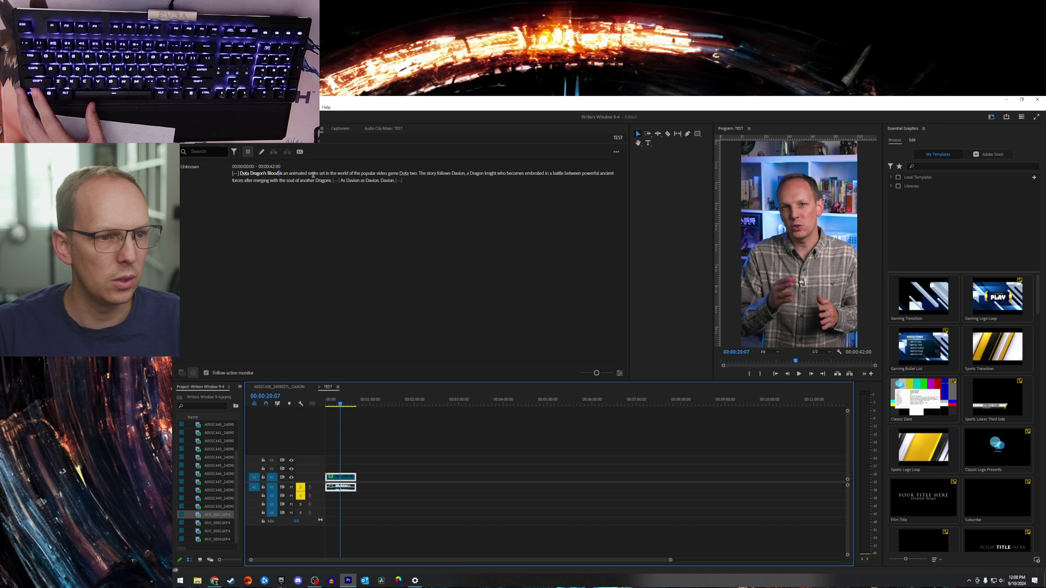
pyautogui.click(301, 173)
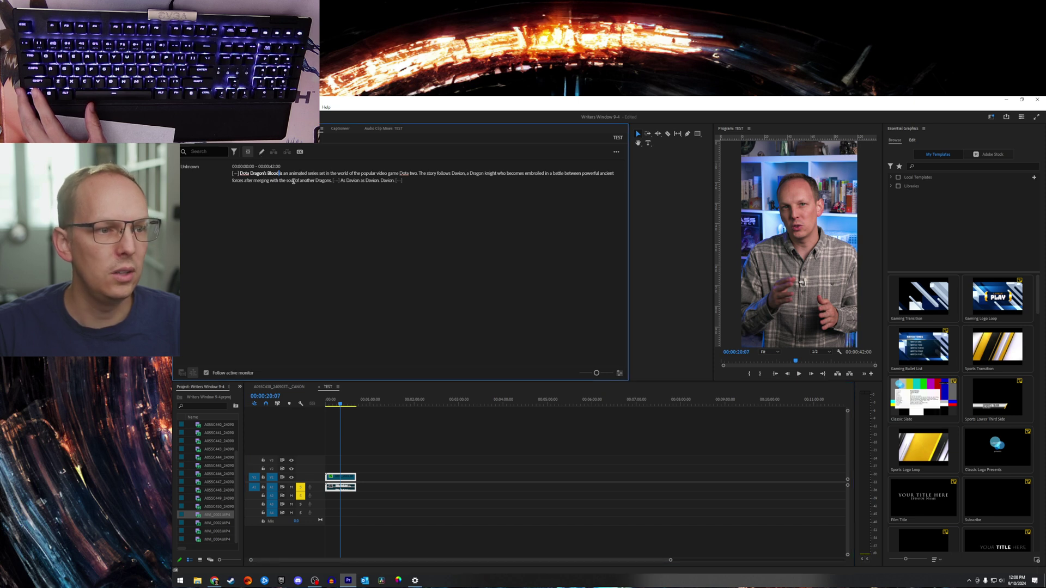
pyautogui.click(264, 164)
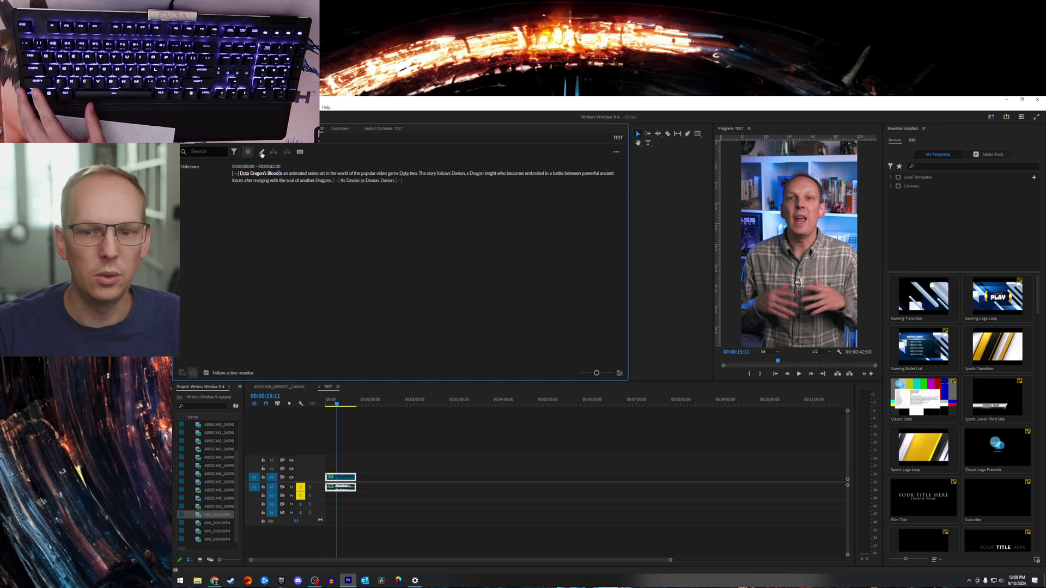
# Open the transcript paragraph for text editing, review its wording and leave the editor.
pyautogui.click(262, 154)
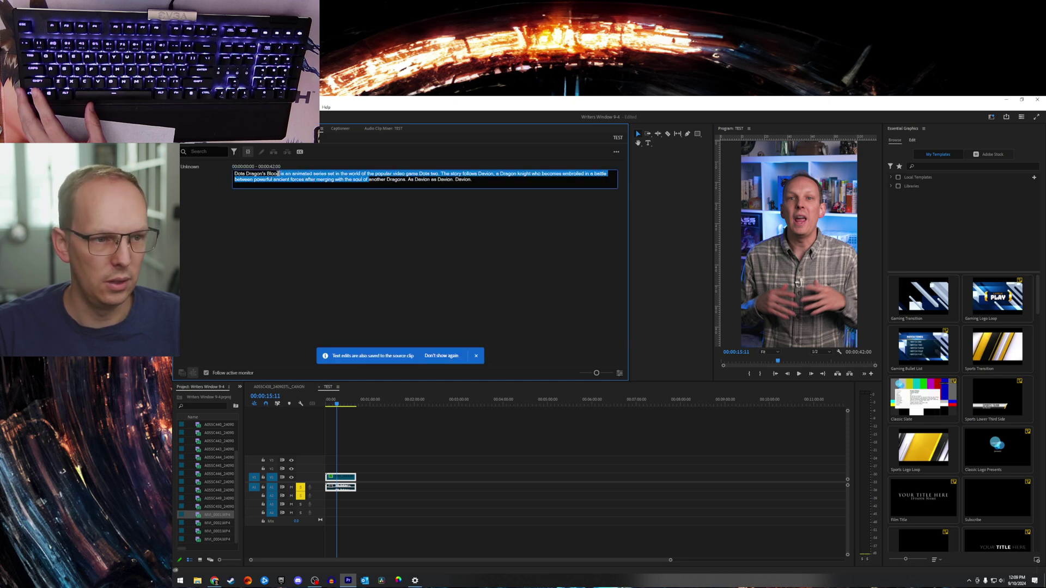
pyautogui.click(379, 178)
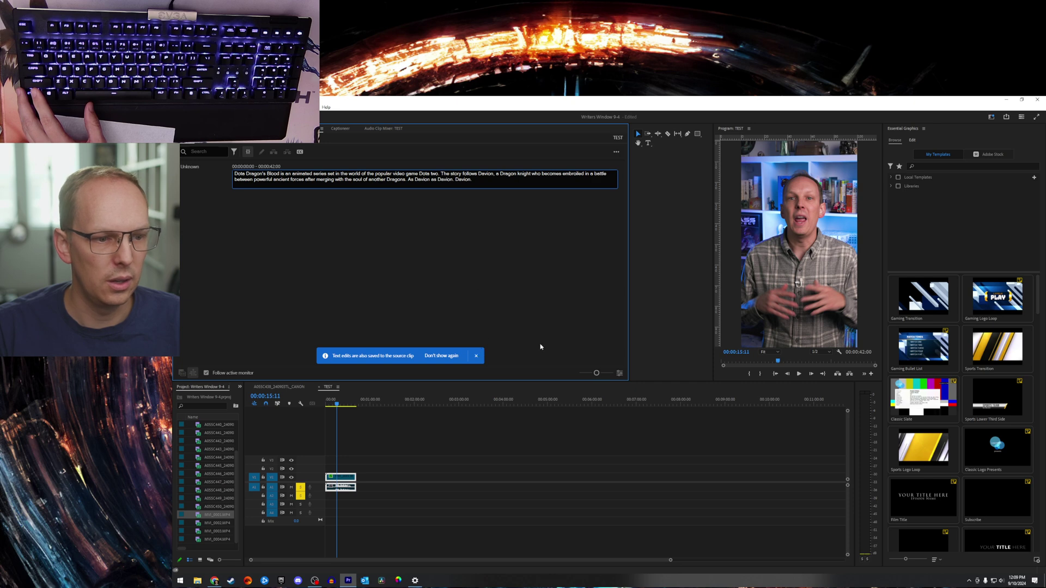
pyautogui.click(537, 332)
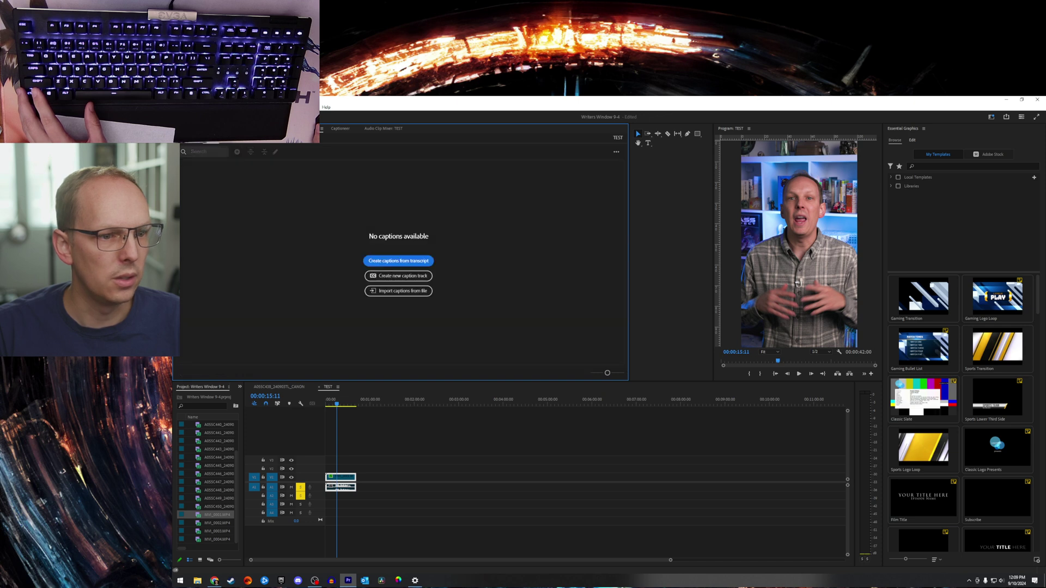
# Create captions from the transcript using the Subtitle default preset and the Subtitle format.
pyautogui.click(401, 261)
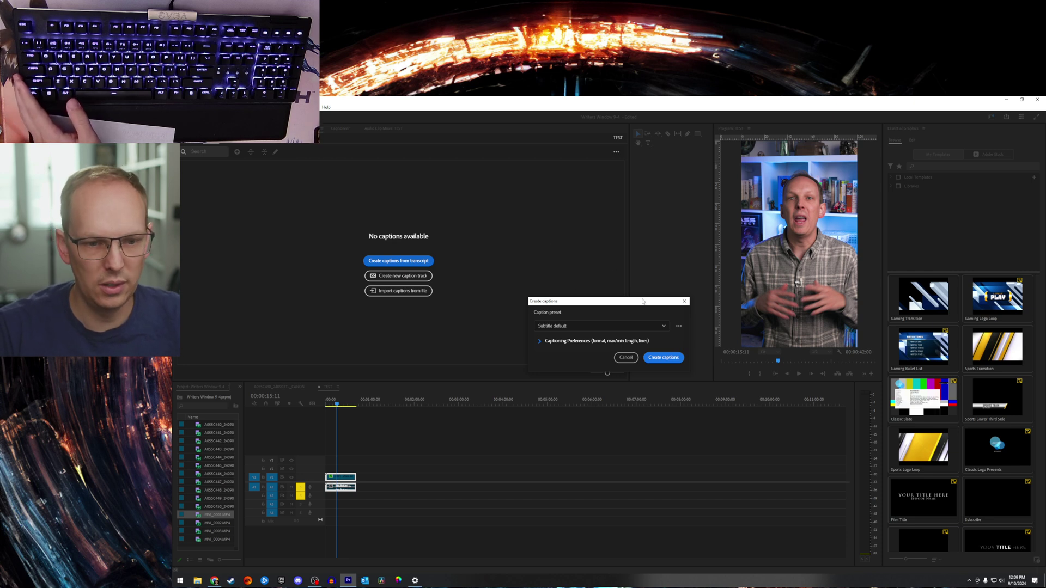
pyautogui.click(670, 345)
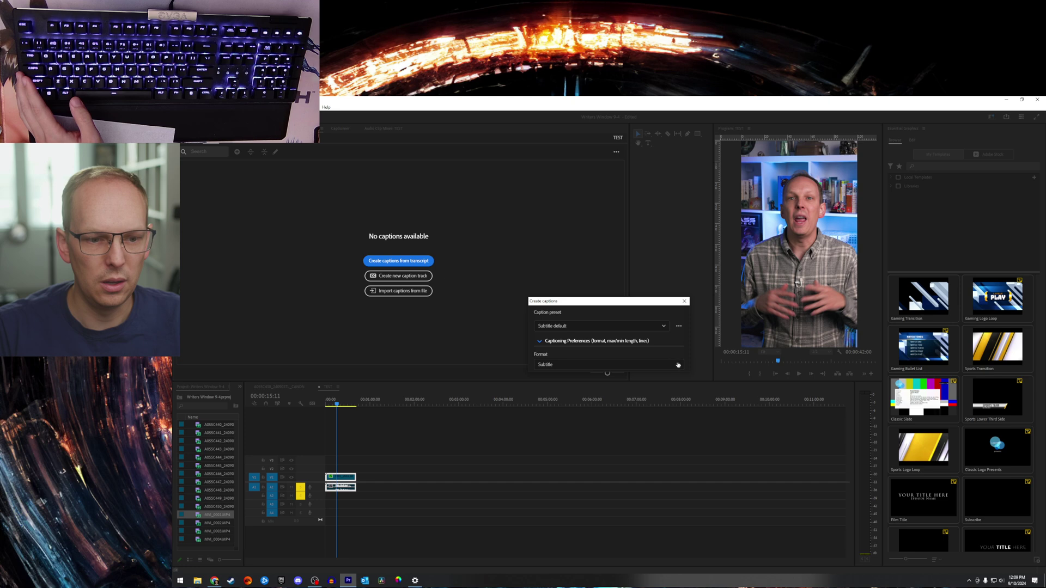
pyautogui.click(678, 365)
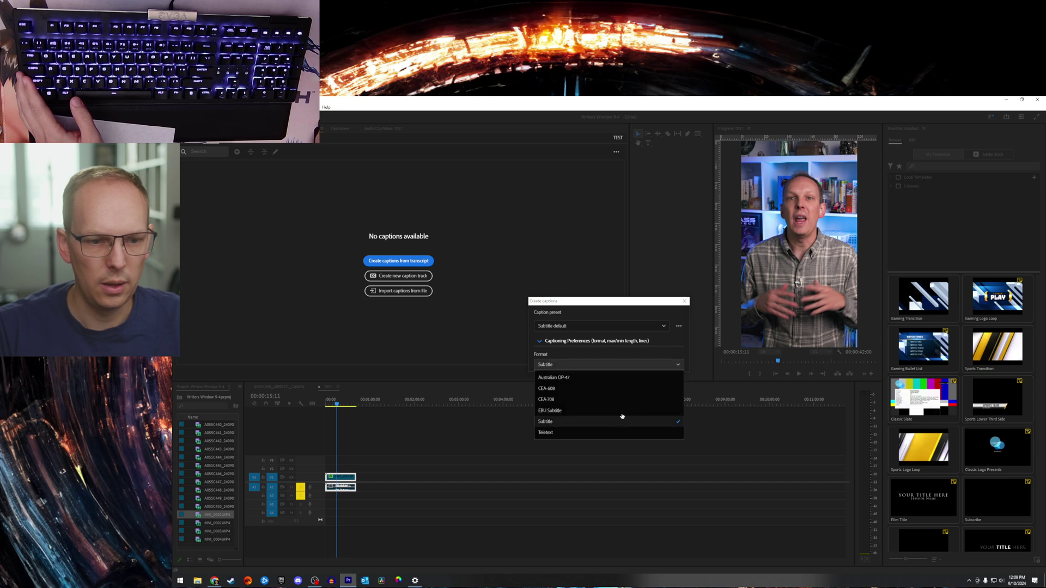
pyautogui.click(622, 416)
pyautogui.click(678, 327)
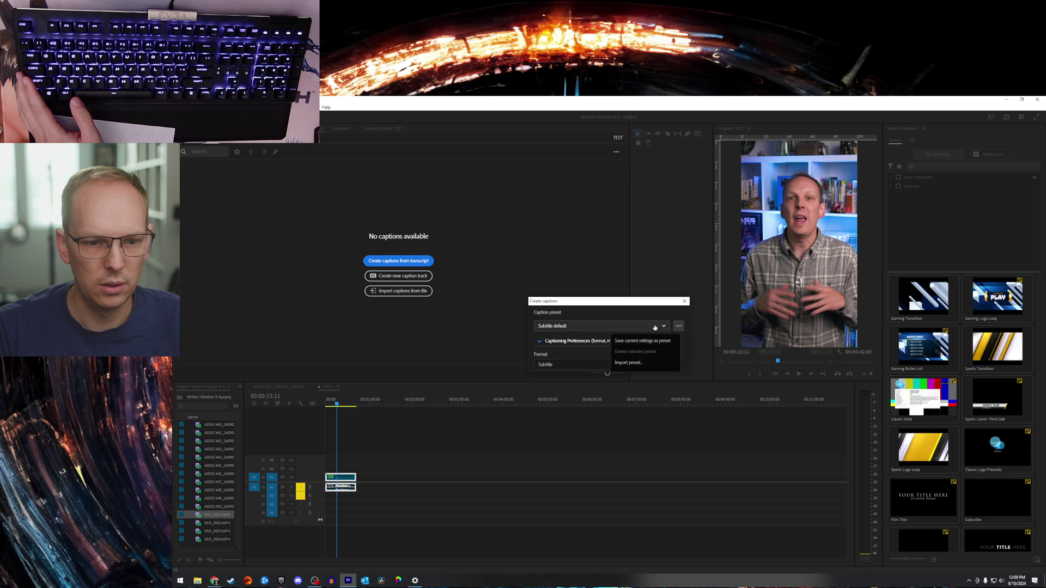
pyautogui.click(610, 326)
pyautogui.click(622, 315)
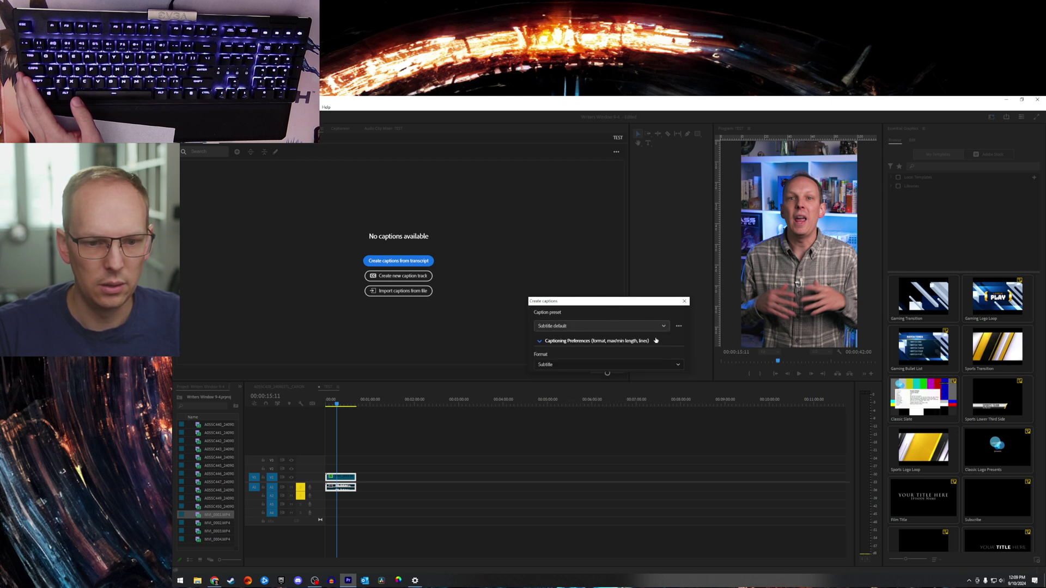
pyautogui.click(544, 342)
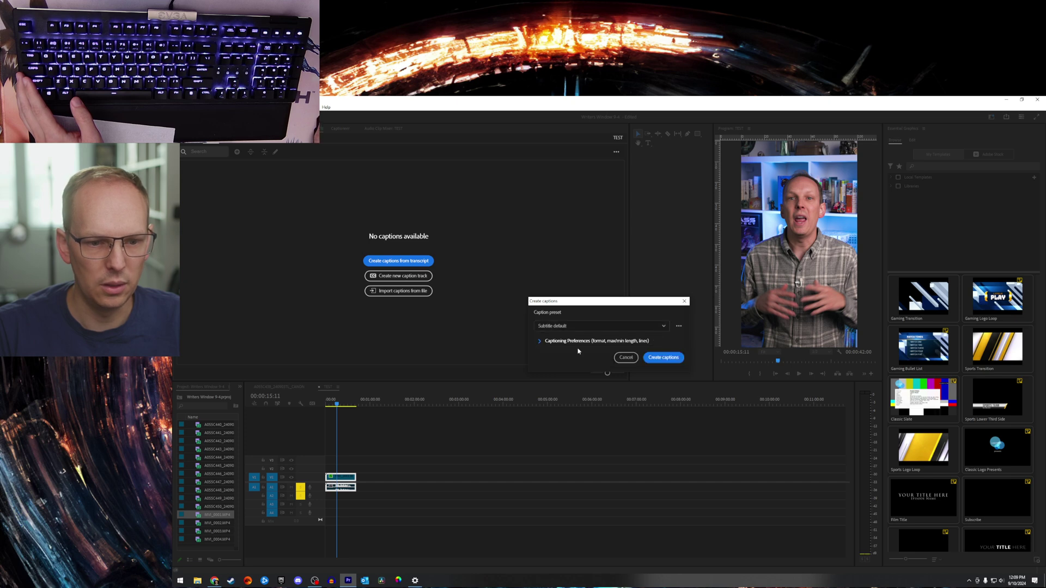
pyautogui.click(666, 359)
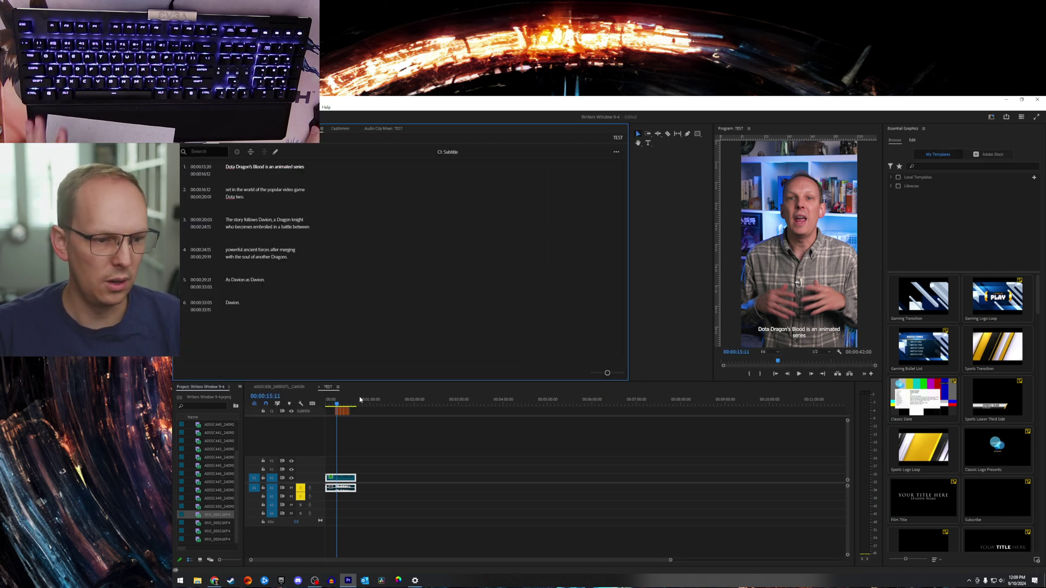
# Preview the second caption over the footage with the caption track enlarged in the timeline.
pyautogui.click(344, 410)
pyautogui.press('=')
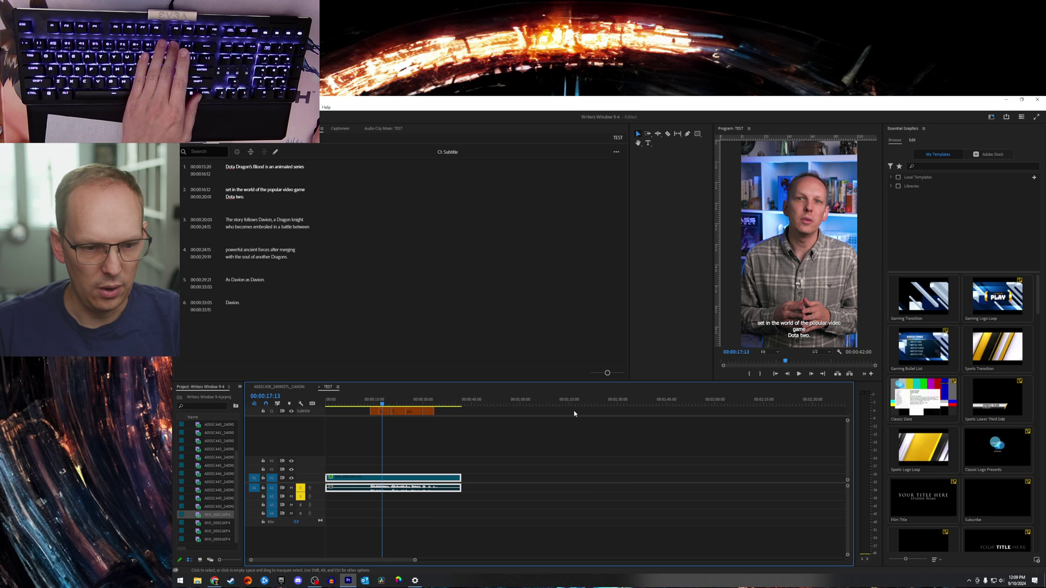
pyautogui.press('=')
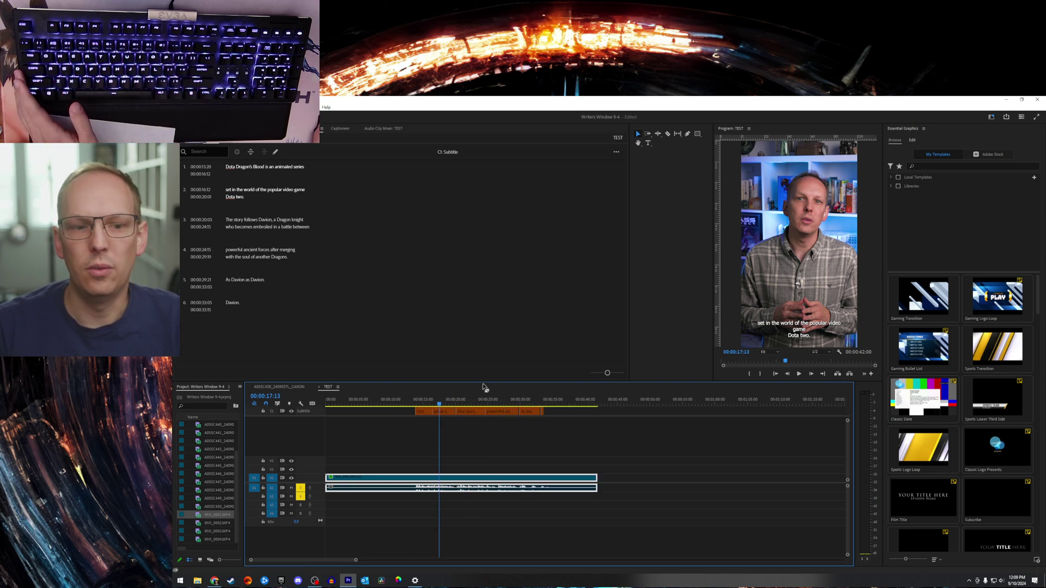
pyautogui.moveTo(439, 403)
pyautogui.mouseDown()
pyautogui.moveTo(417, 404)
pyautogui.moveTo(469, 403)
pyautogui.moveTo(449, 405)
pyautogui.mouseUp()
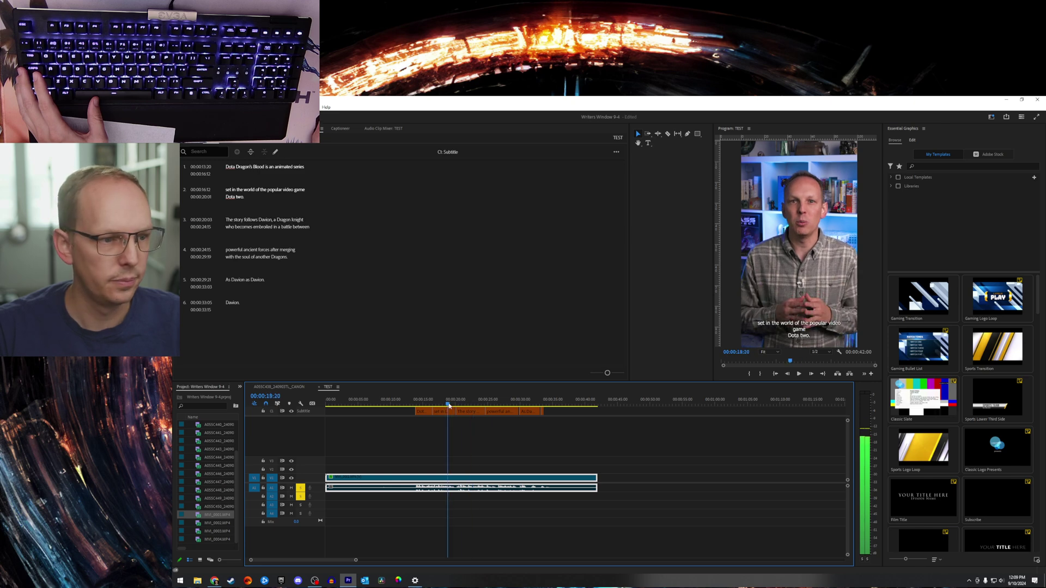
# Export the captions to an SRT file, overwriting test 1.srt in the Shorts folder.
pyautogui.click(616, 152)
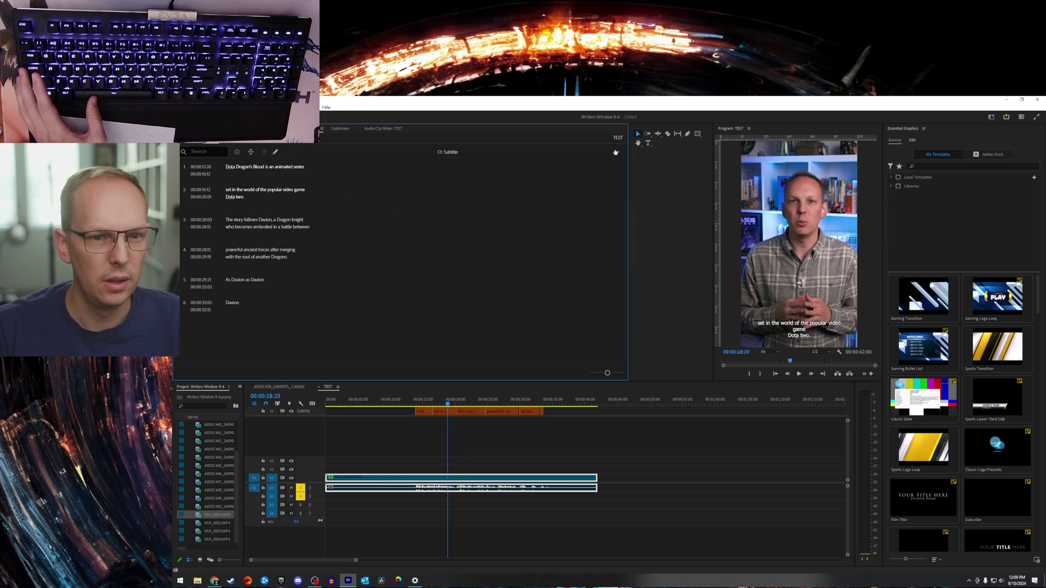
pyautogui.click(615, 153)
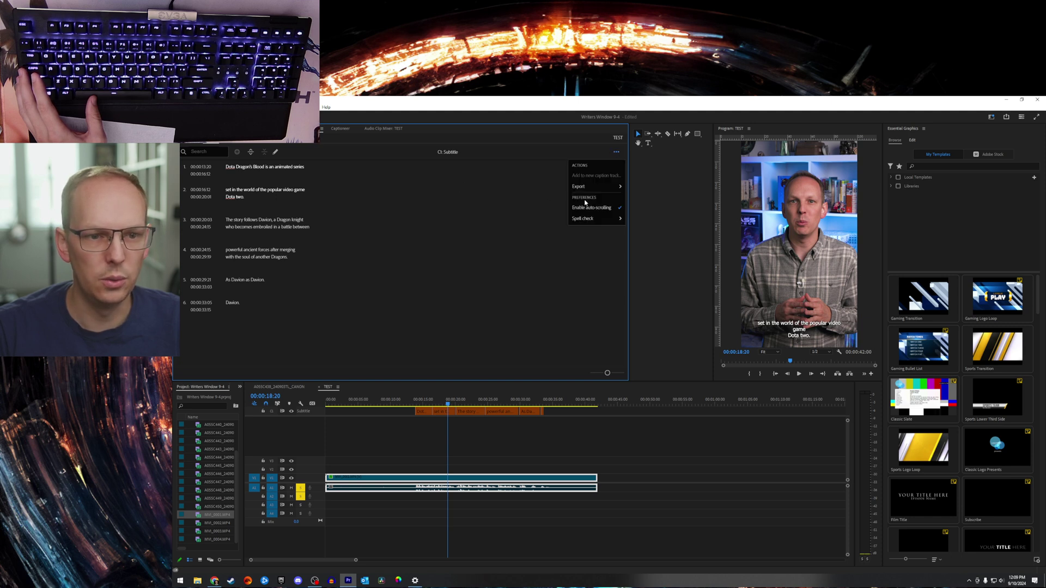
pyautogui.moveTo(578, 186)
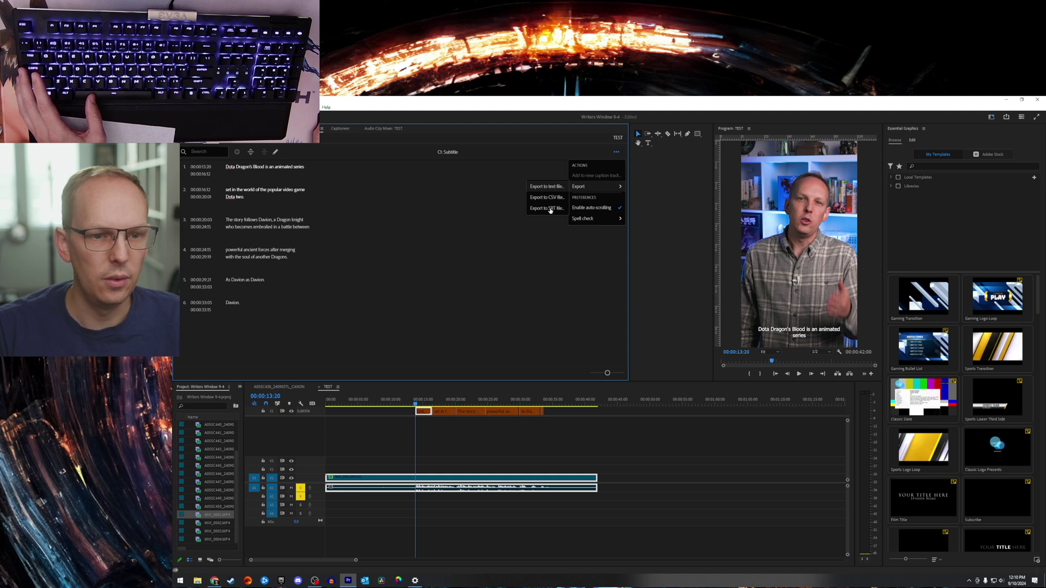
pyautogui.click(549, 209)
pyautogui.click(248, 162)
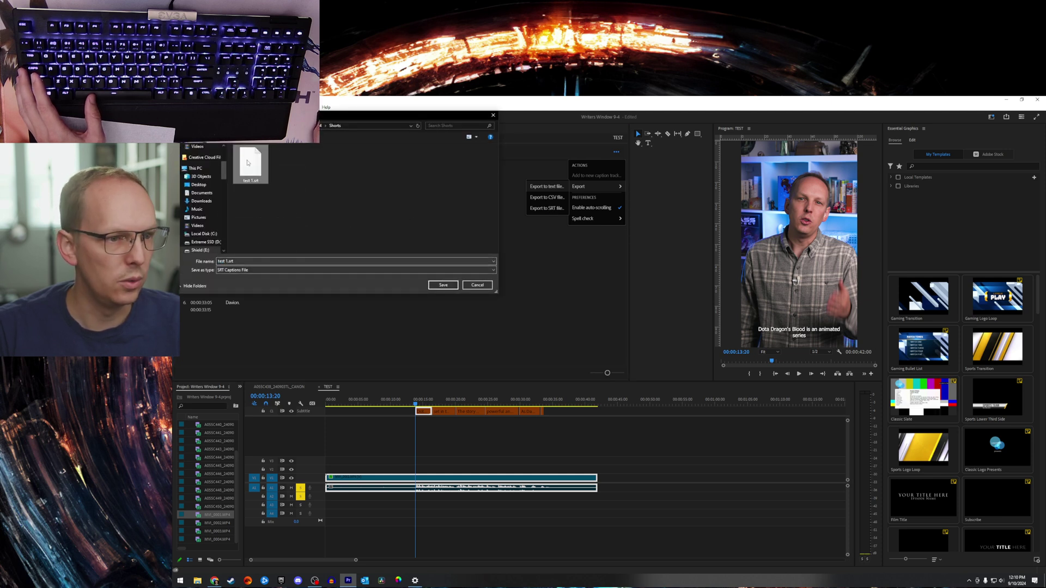
pyautogui.click(443, 284)
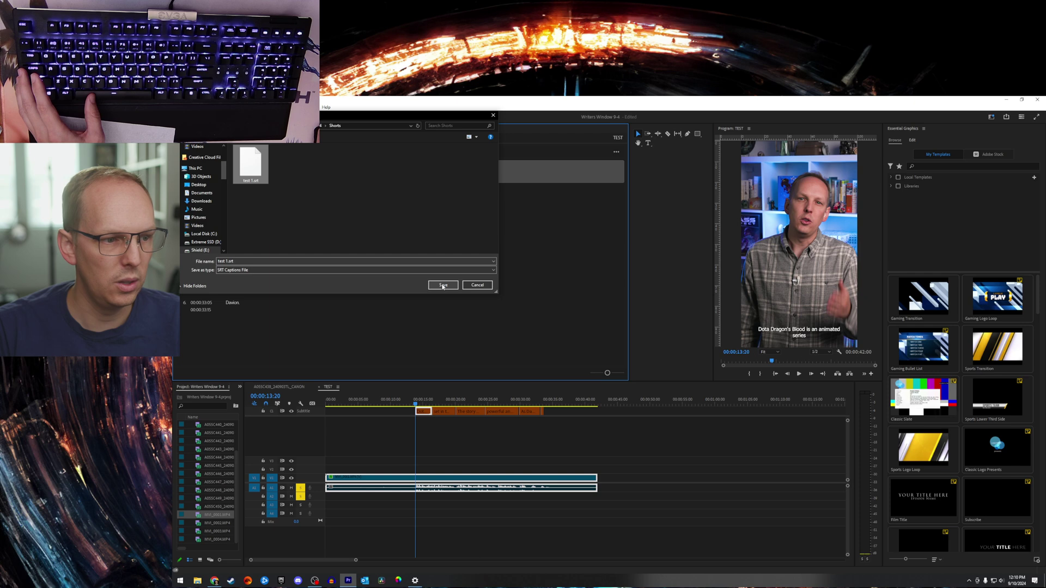
pyautogui.click(443, 284)
pyautogui.press('Return')
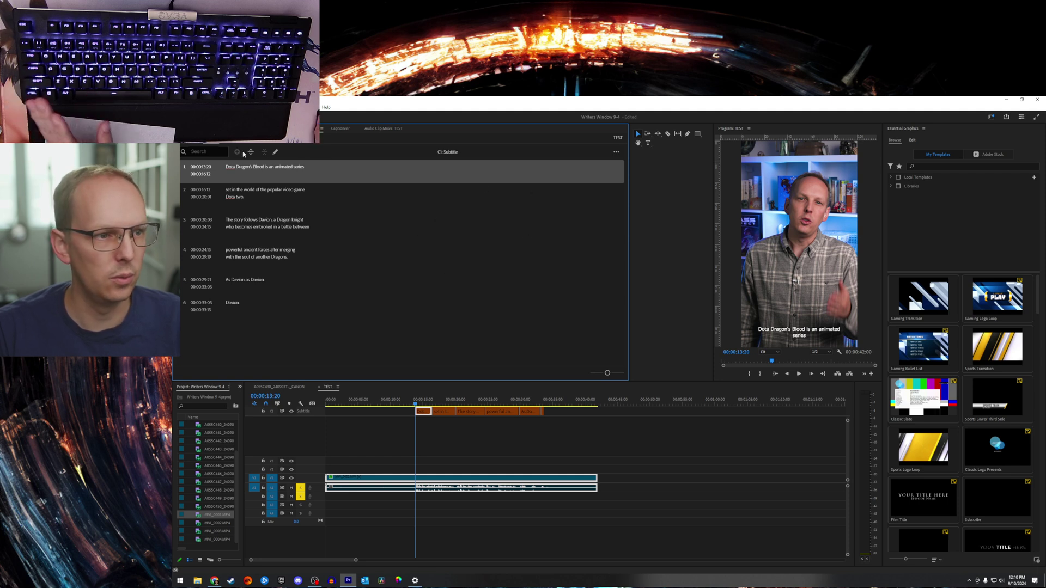
# Open Captioneer and choose test 1.srt from the Shorts folder as the captions file to import.
pyautogui.click(341, 130)
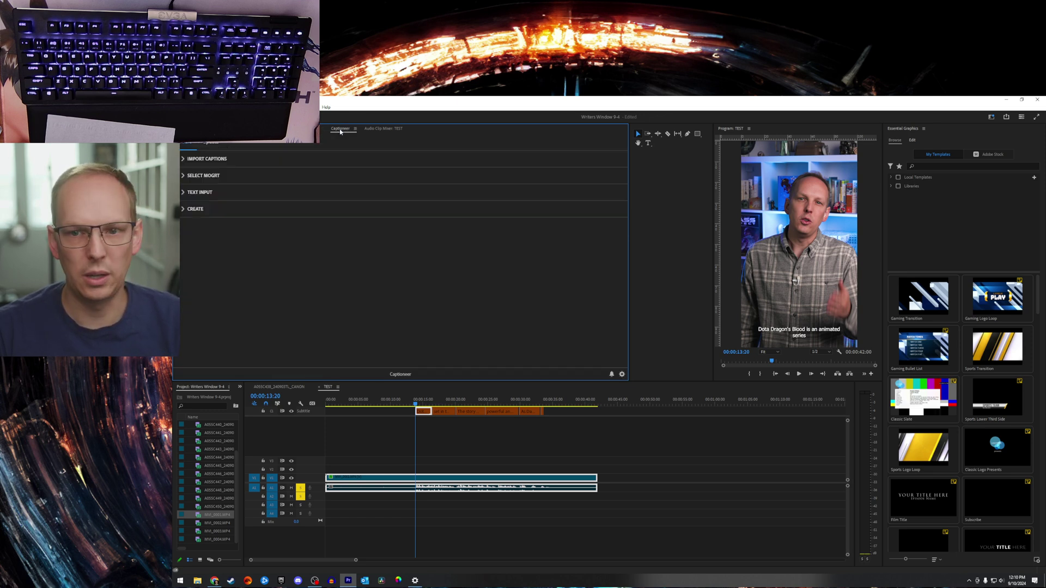
pyautogui.click(990, 118)
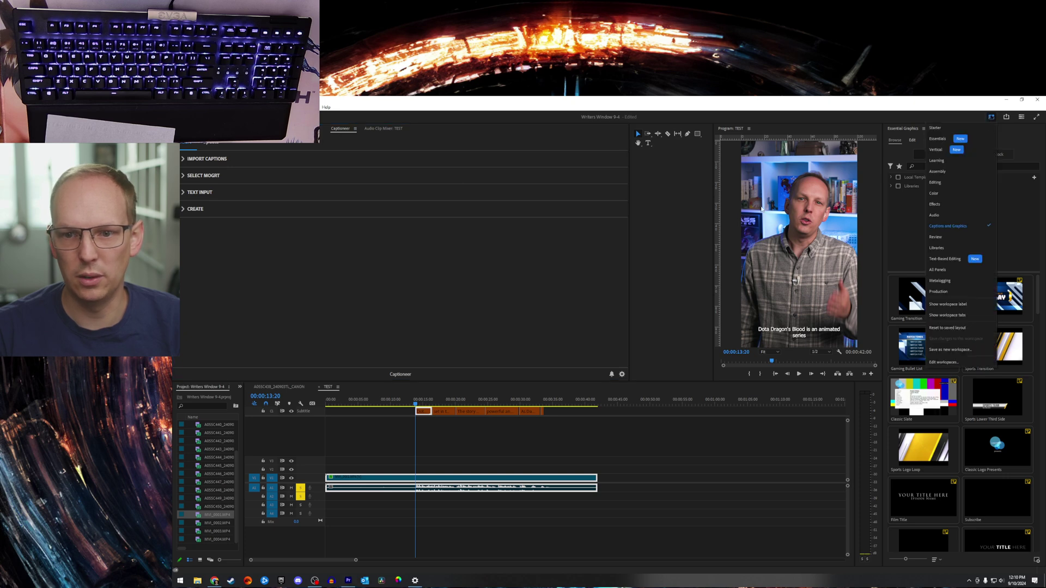
pyautogui.click(354, 281)
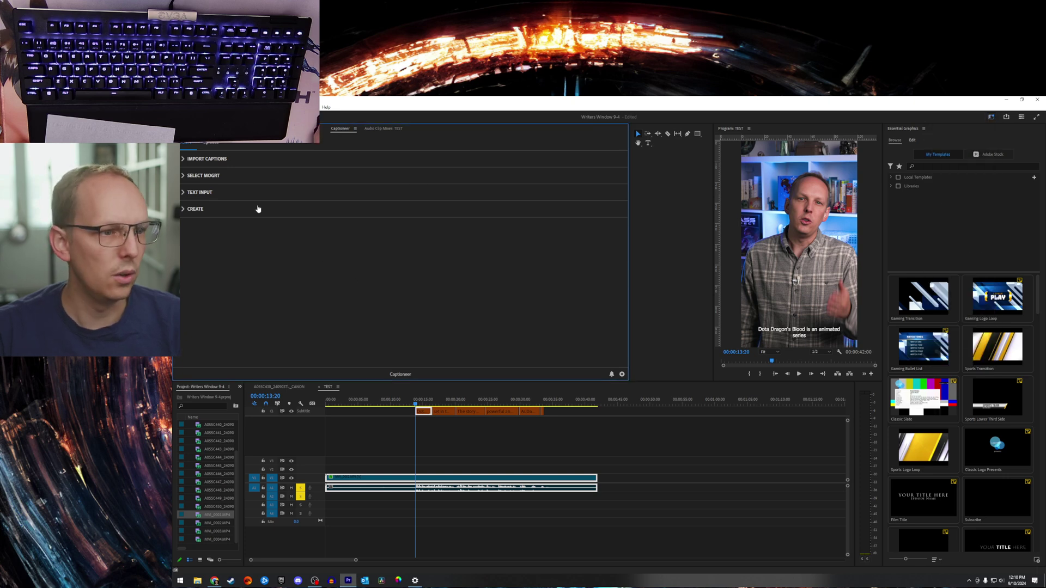
pyautogui.click(183, 159)
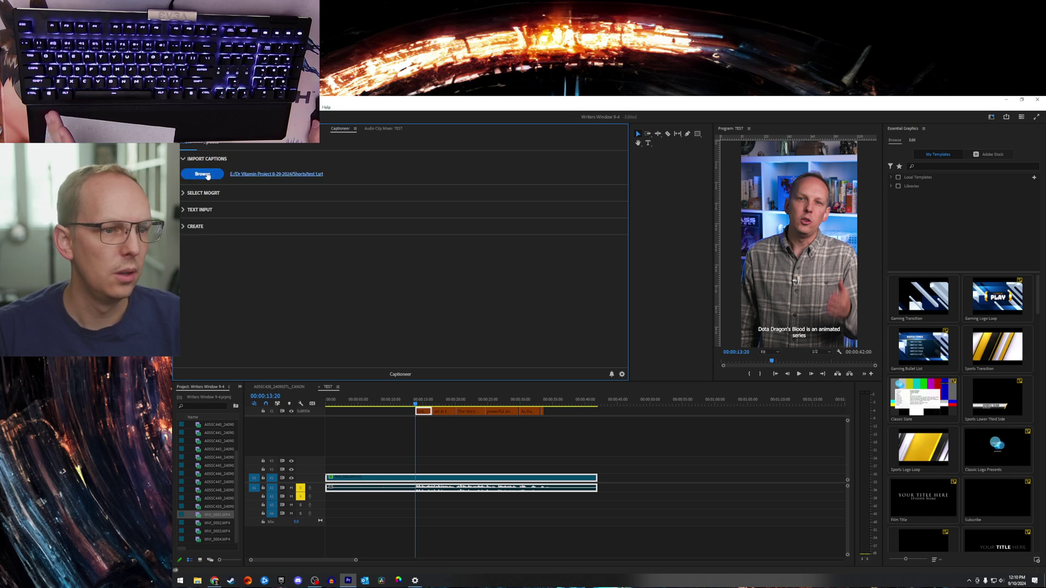
pyautogui.click(208, 175)
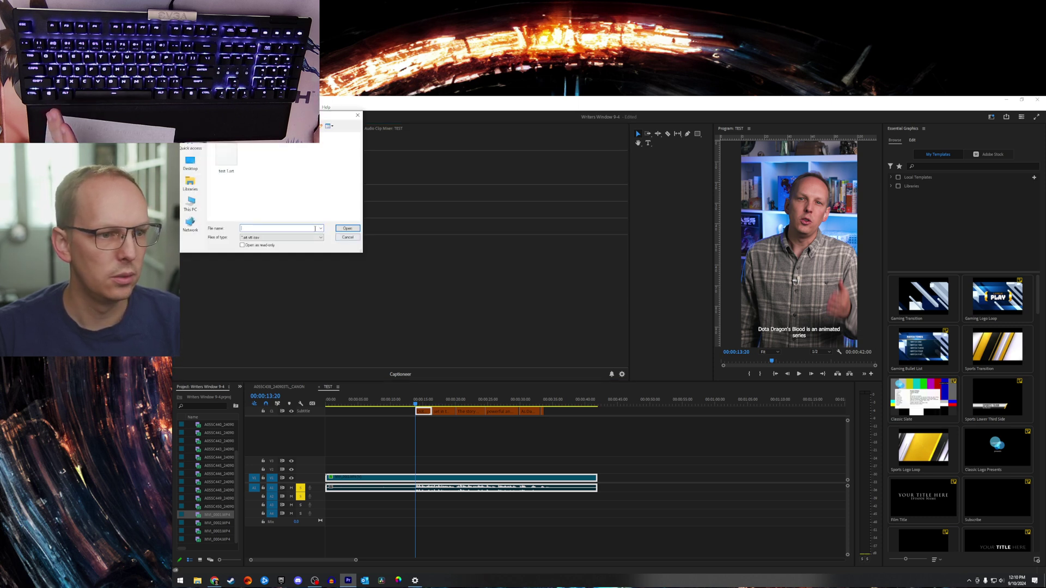
pyautogui.click(347, 228)
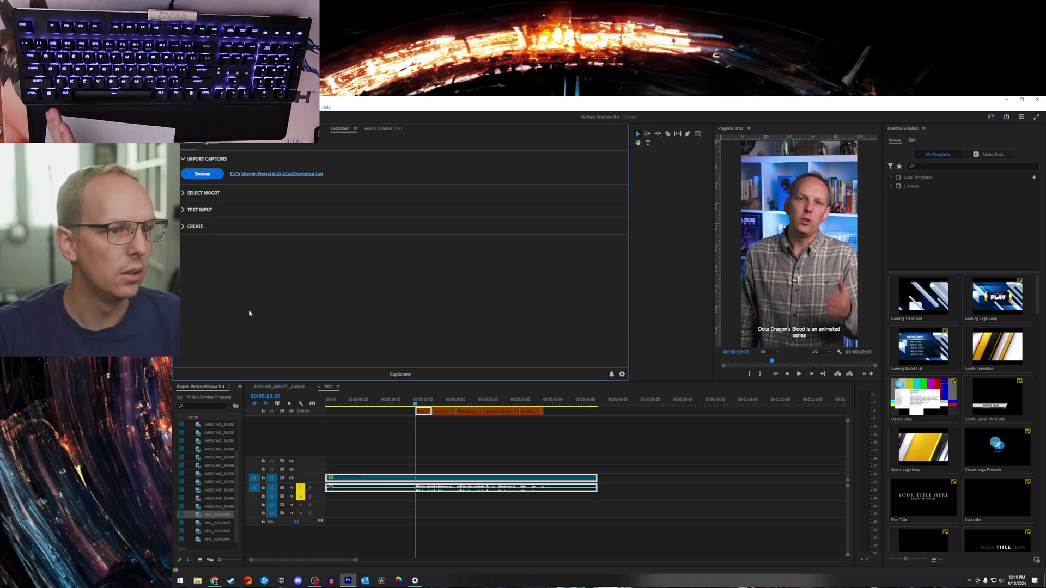
pyautogui.click(202, 174)
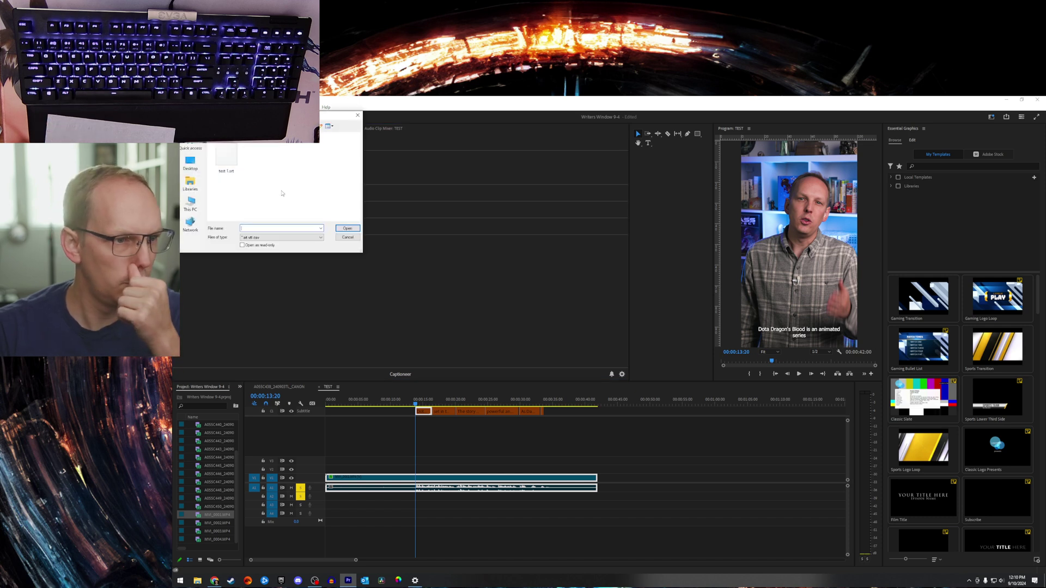
pyautogui.click(241, 162)
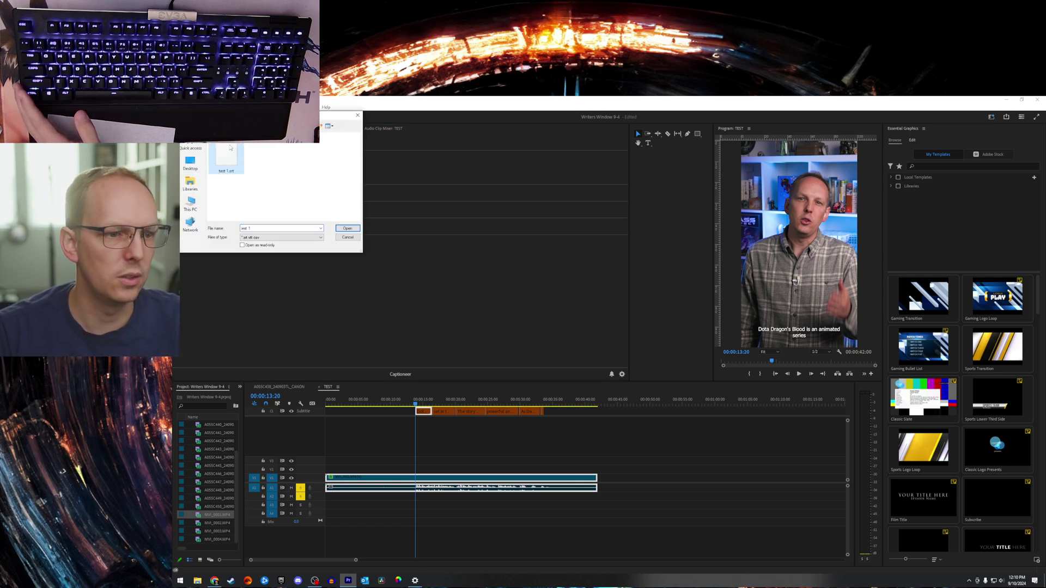
pyautogui.click(190, 204)
pyautogui.press('Escape')
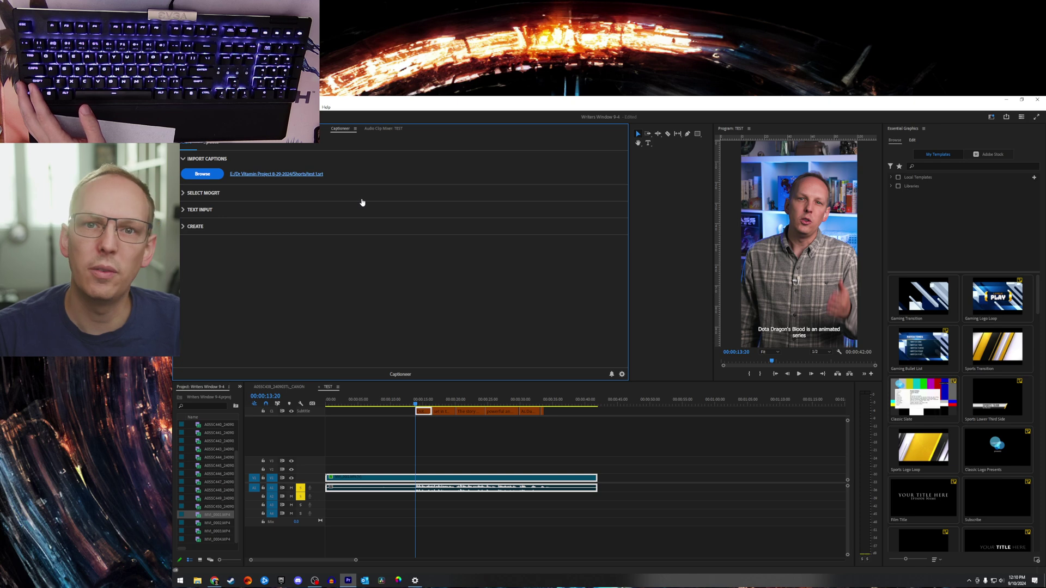
# Compare the Mr Beast Subtitles templates in Captioneer and select the third one as the MOGRT.
pyautogui.click(212, 194)
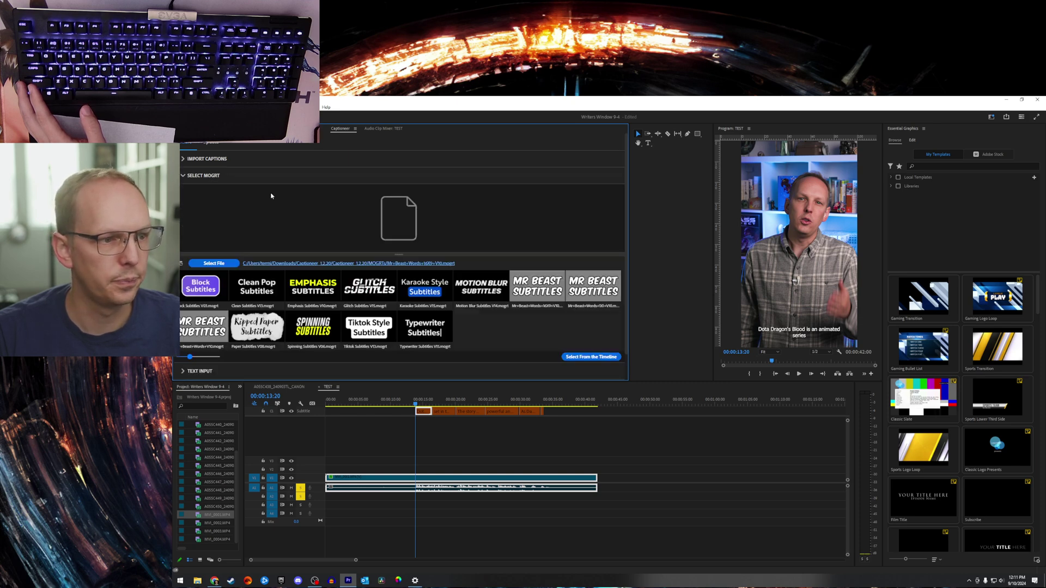
pyautogui.scroll(-1, 255, 289)
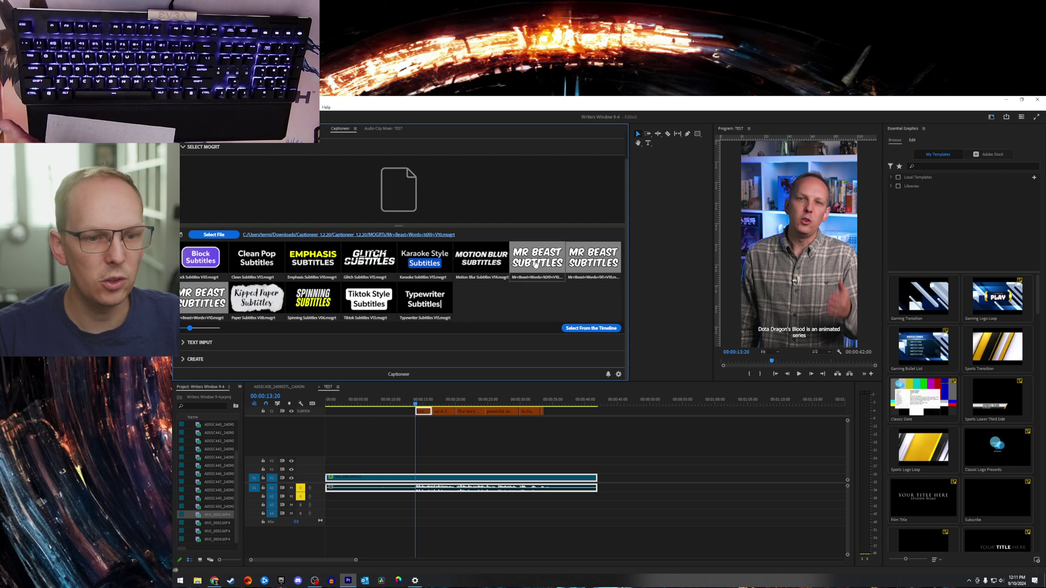
pyautogui.click(593, 257)
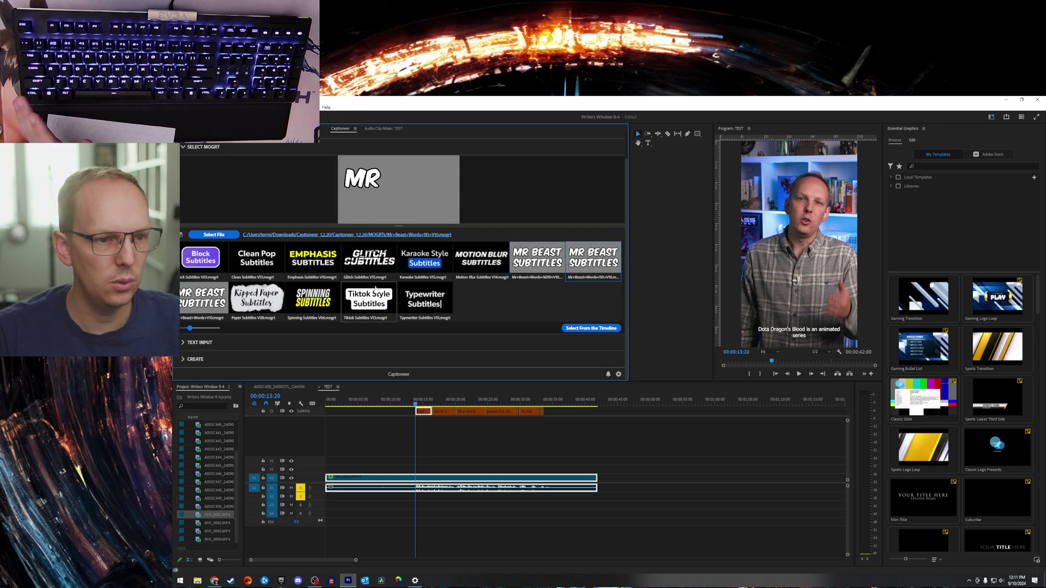
pyautogui.click(215, 303)
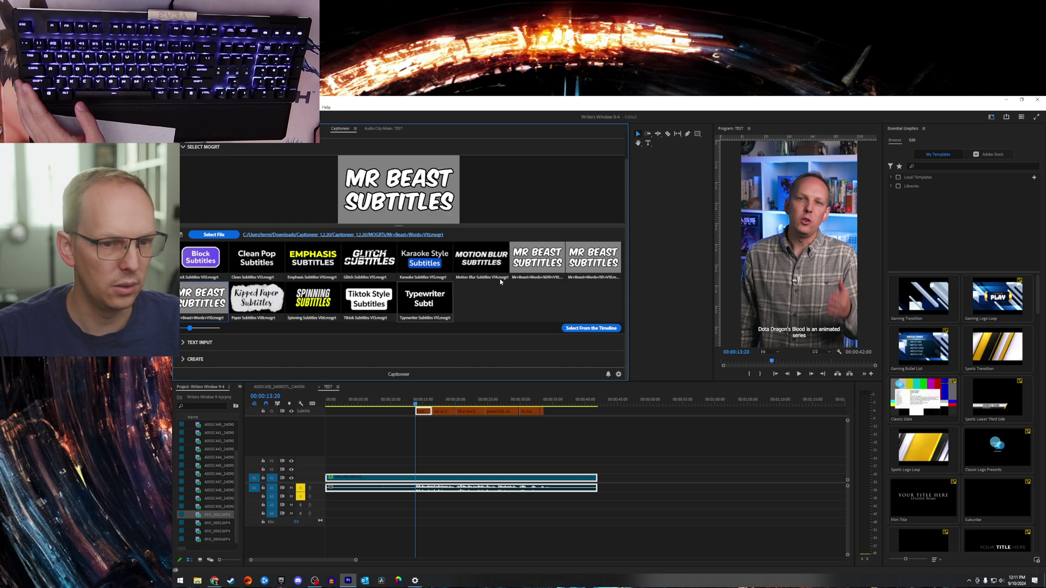
# Add the subtitle MOGRTs to Track 2 for the full sequence, preview the first one over the footage and select its clip.
pyautogui.click(191, 344)
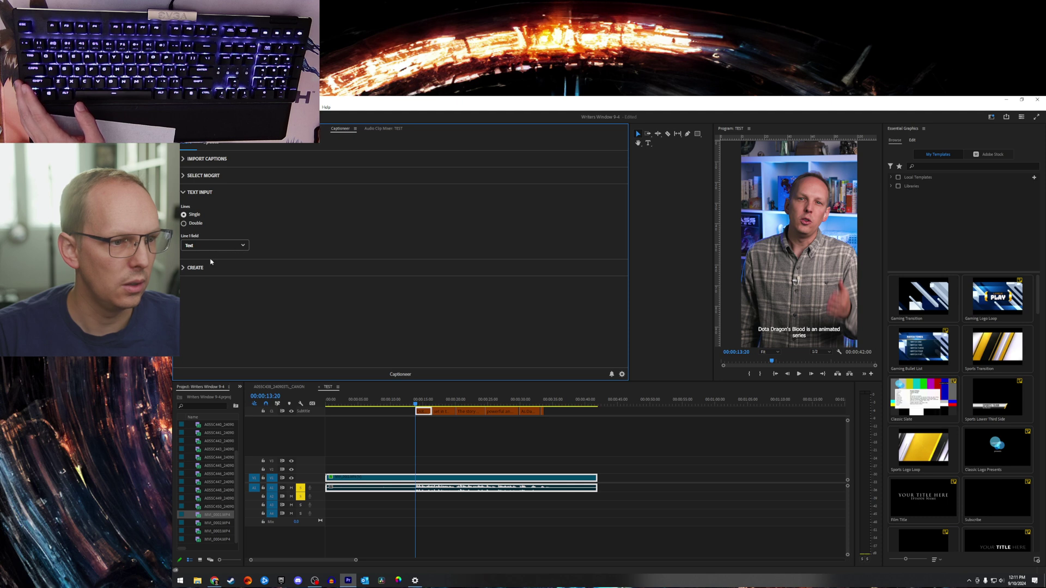
pyautogui.click(184, 268)
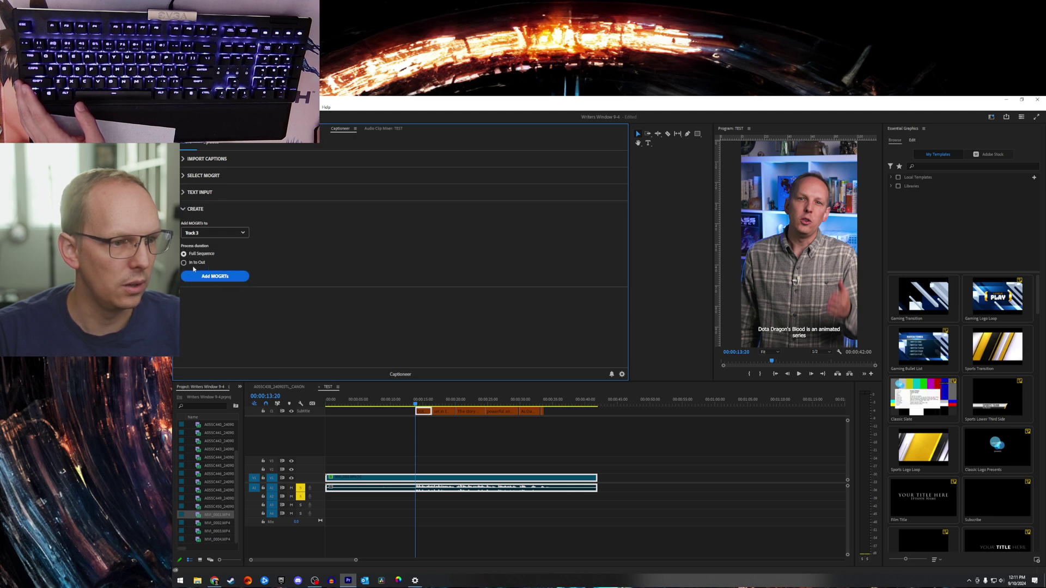
pyautogui.click(228, 234)
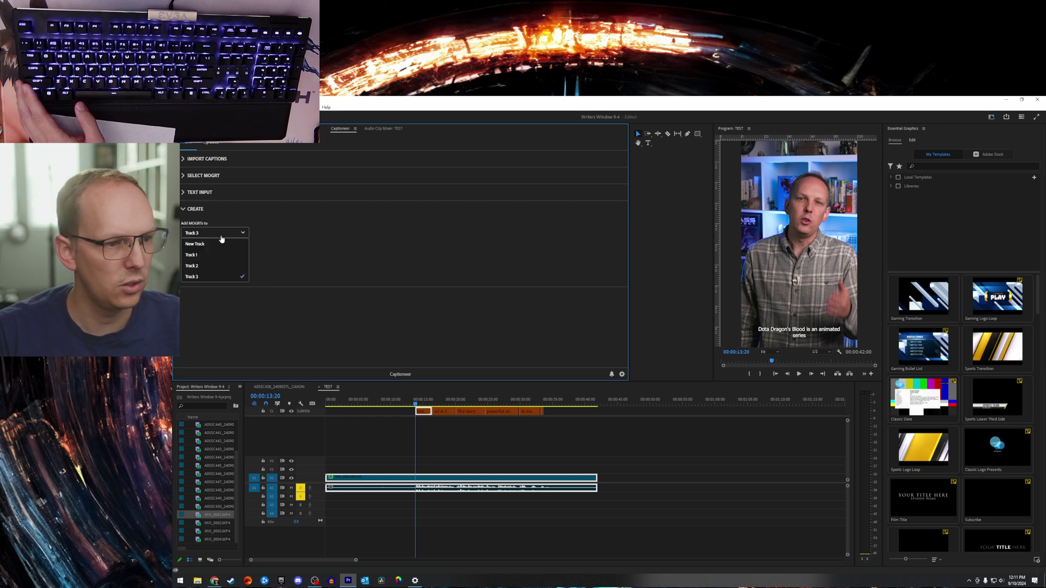
pyautogui.click(215, 267)
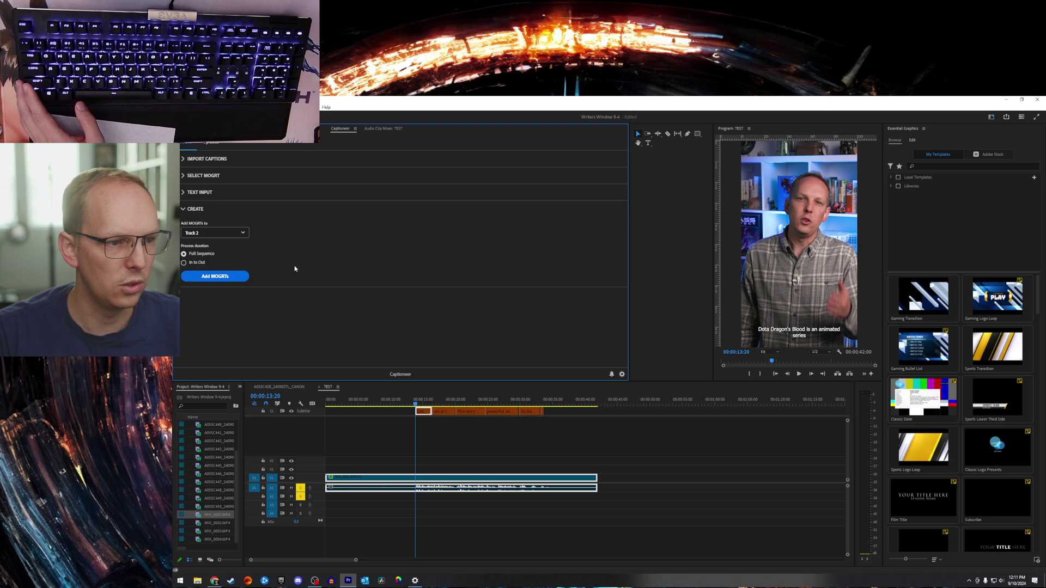
pyautogui.click(224, 278)
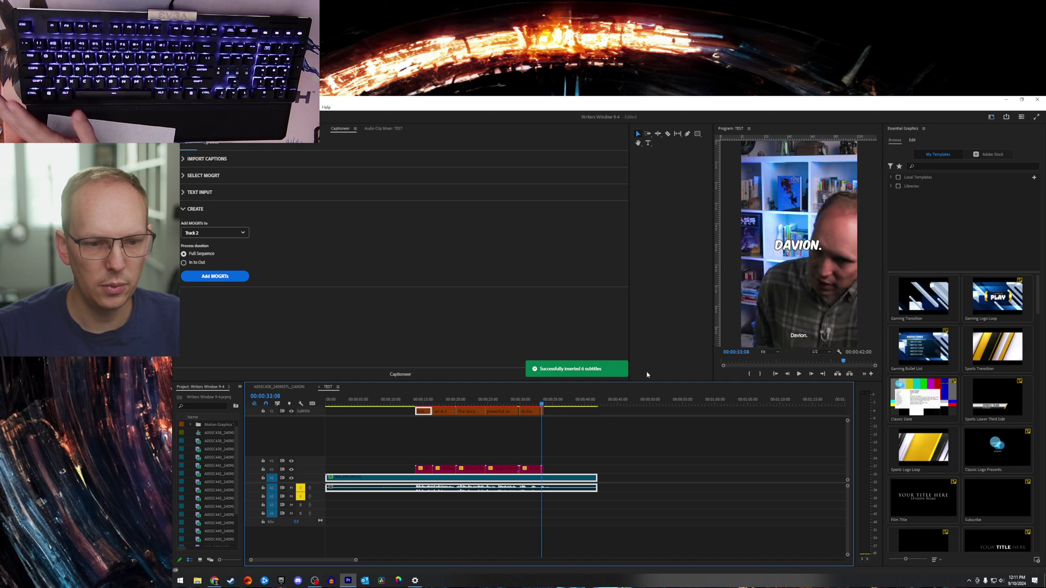
pyautogui.click(426, 401)
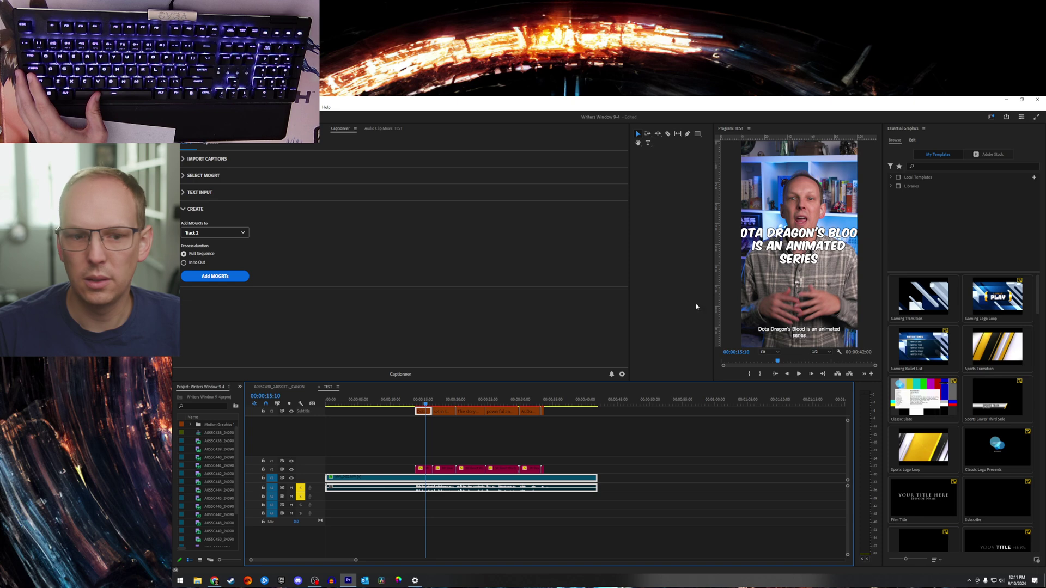
pyautogui.click(423, 468)
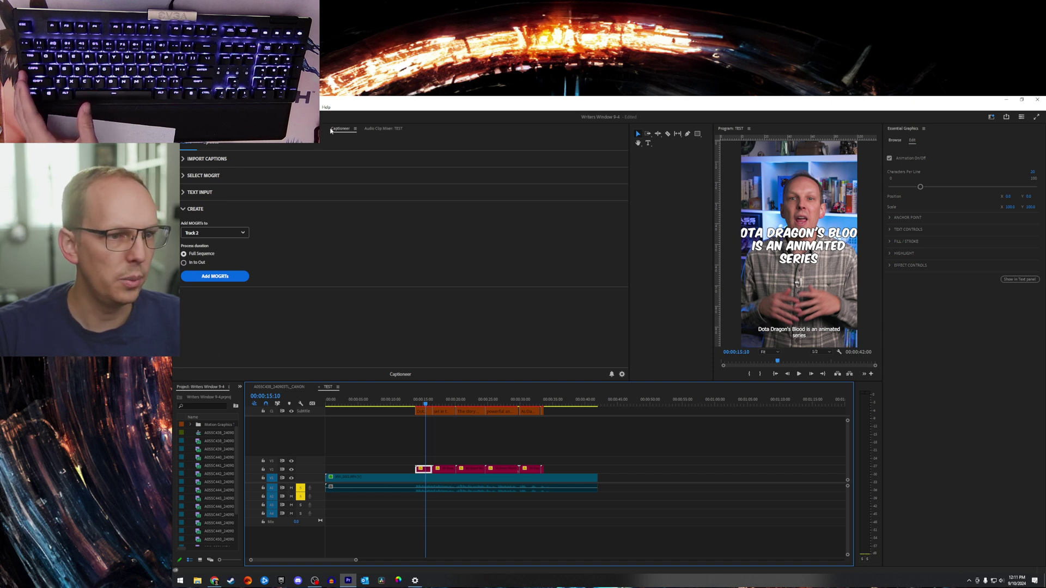
# Create new single-line captions from the transcript with Subtitle default, using a shorter maximum length in characters and a shorter minimum duration.
pyautogui.click(308, 129)
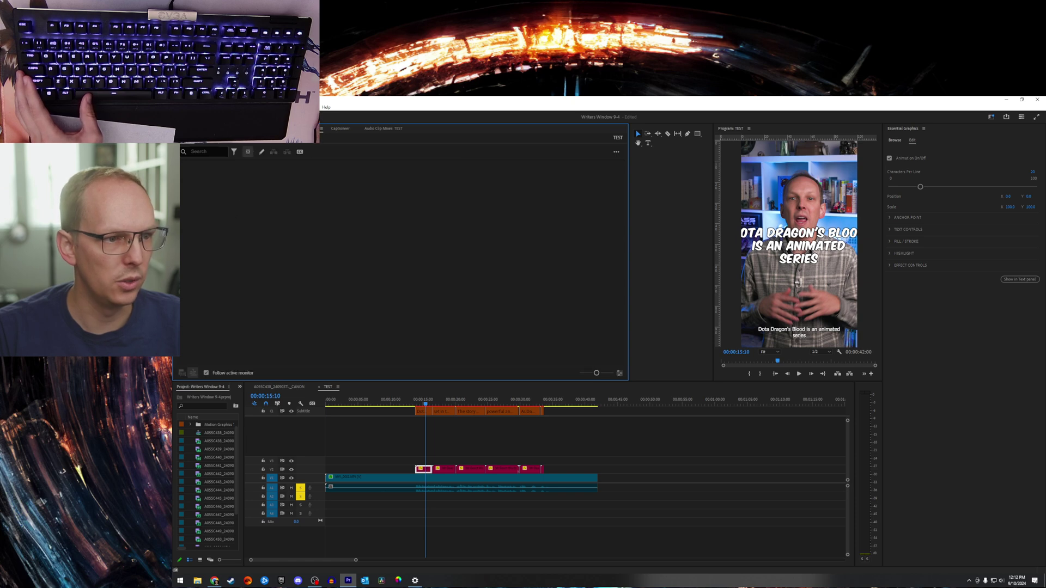
pyautogui.click(616, 152)
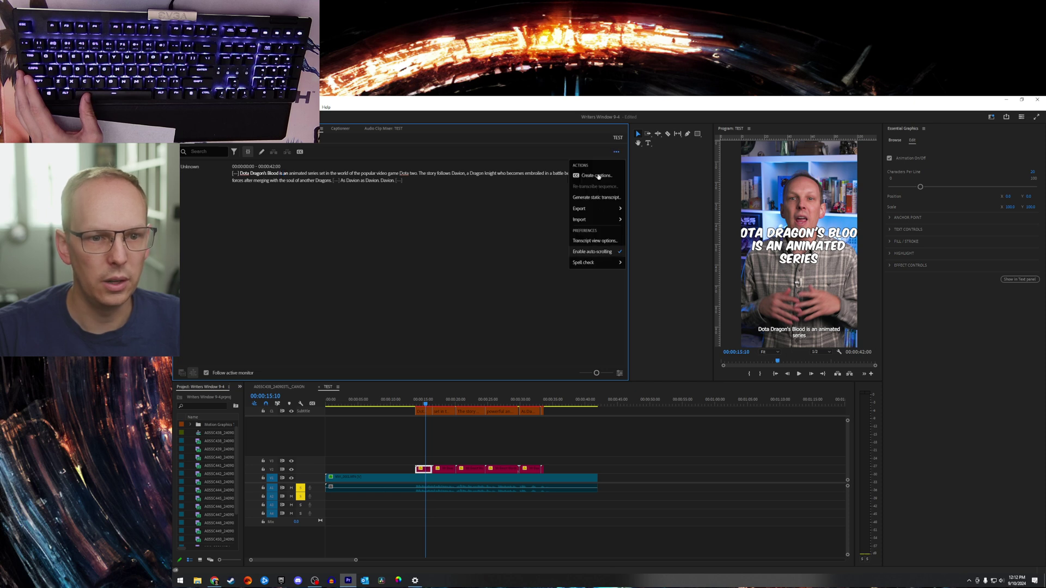
pyautogui.click(598, 176)
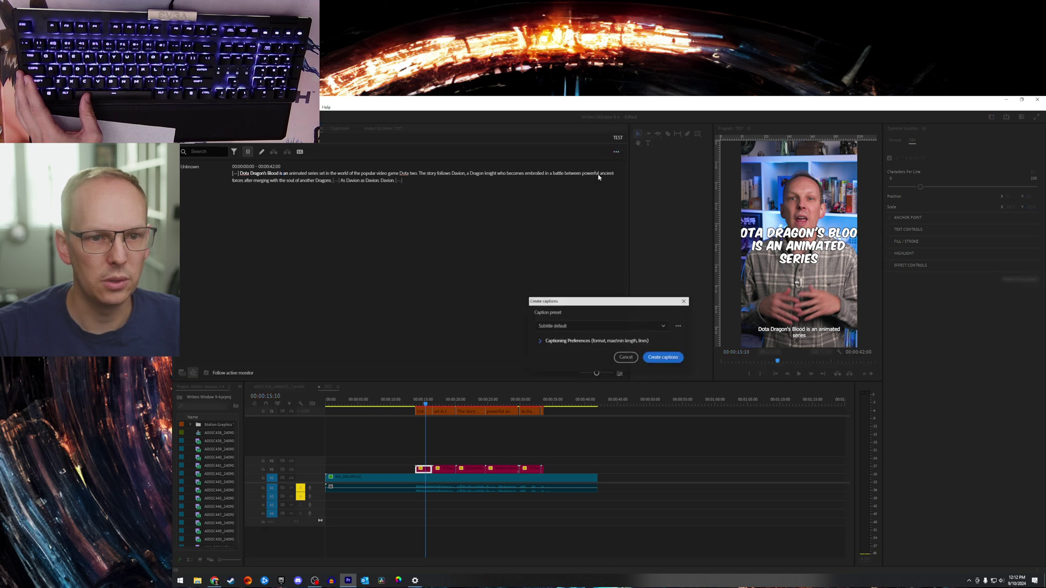
pyautogui.click(539, 342)
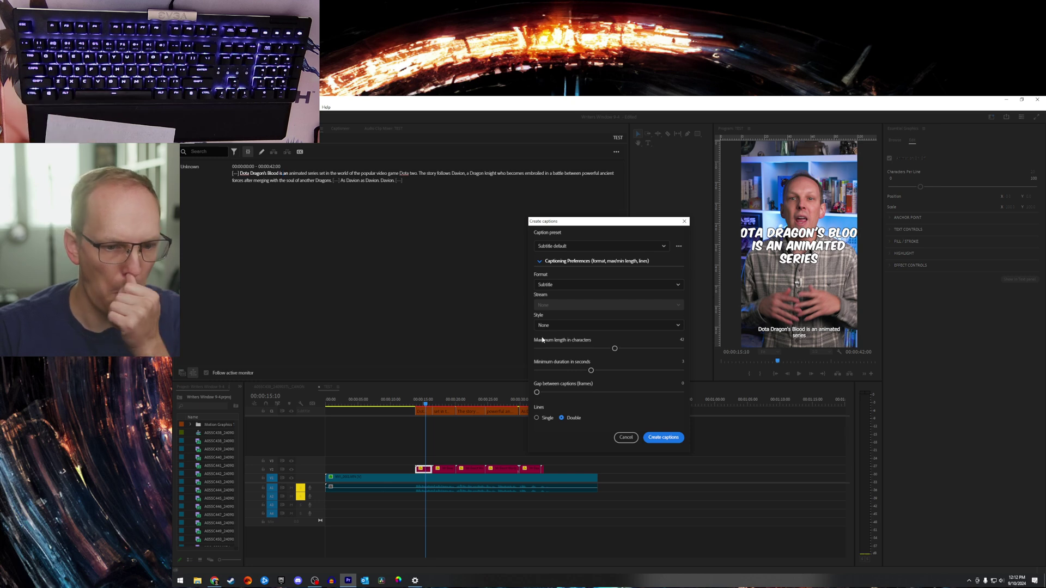
pyautogui.click(537, 418)
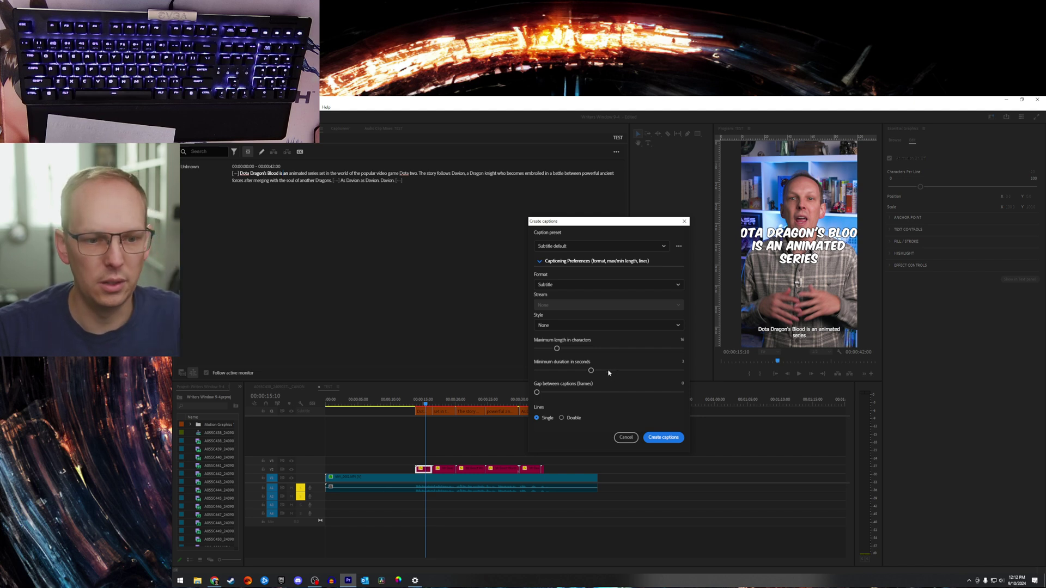
pyautogui.moveTo(590, 370); pyautogui.dragTo(559, 371)
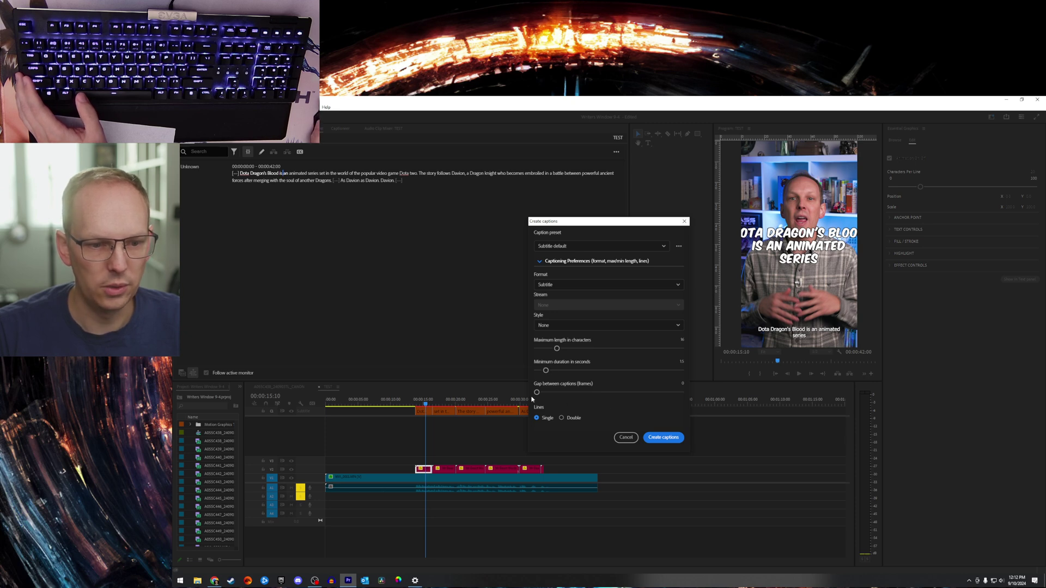
pyautogui.click(660, 439)
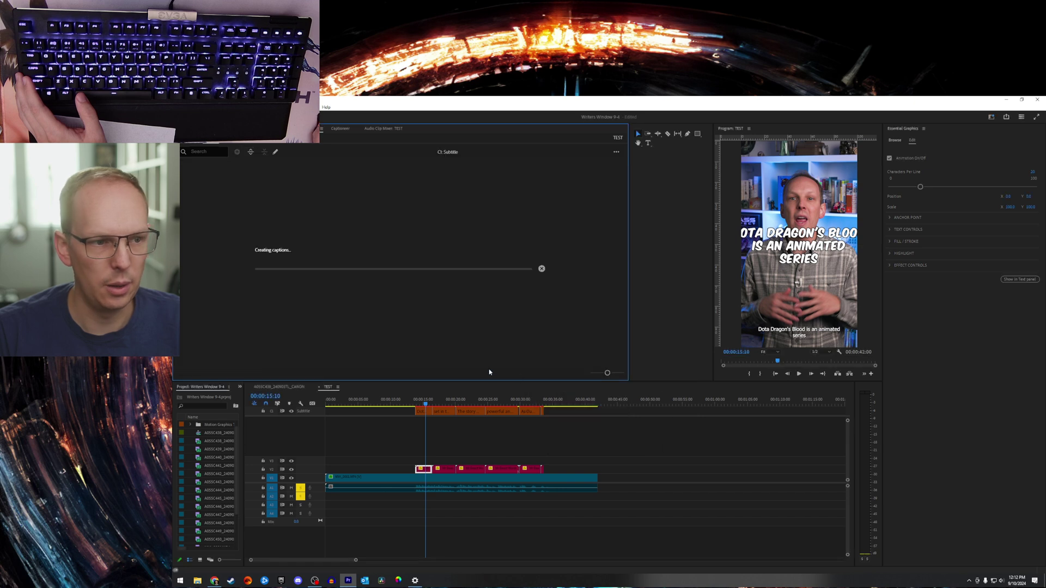
# Delete all the Mr Beast subtitle clips from video track 2 in the TEST timeline.
pyautogui.moveTo(563, 448); pyautogui.dragTo(402, 471)
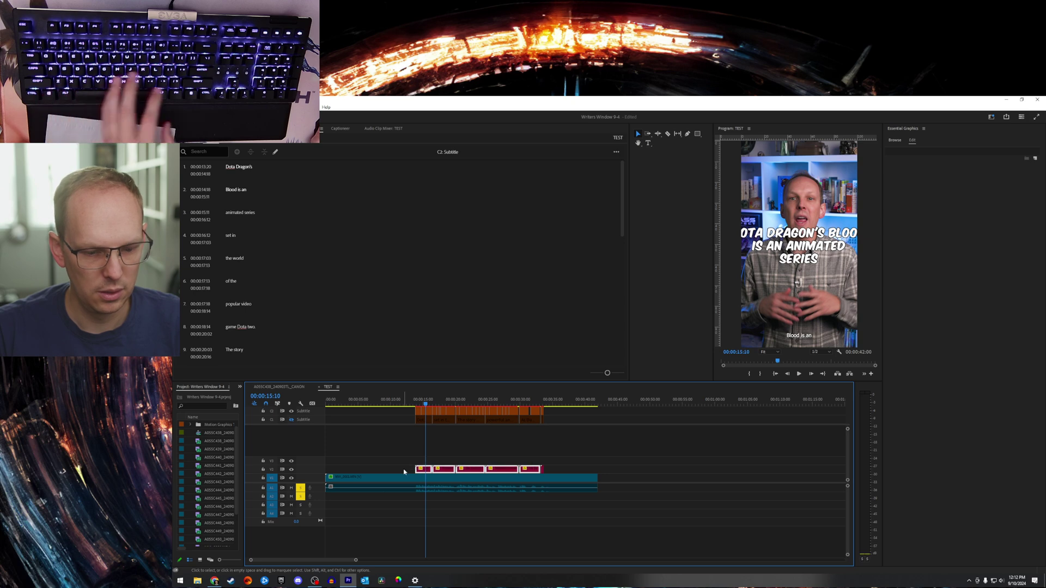
pyautogui.press('Delete')
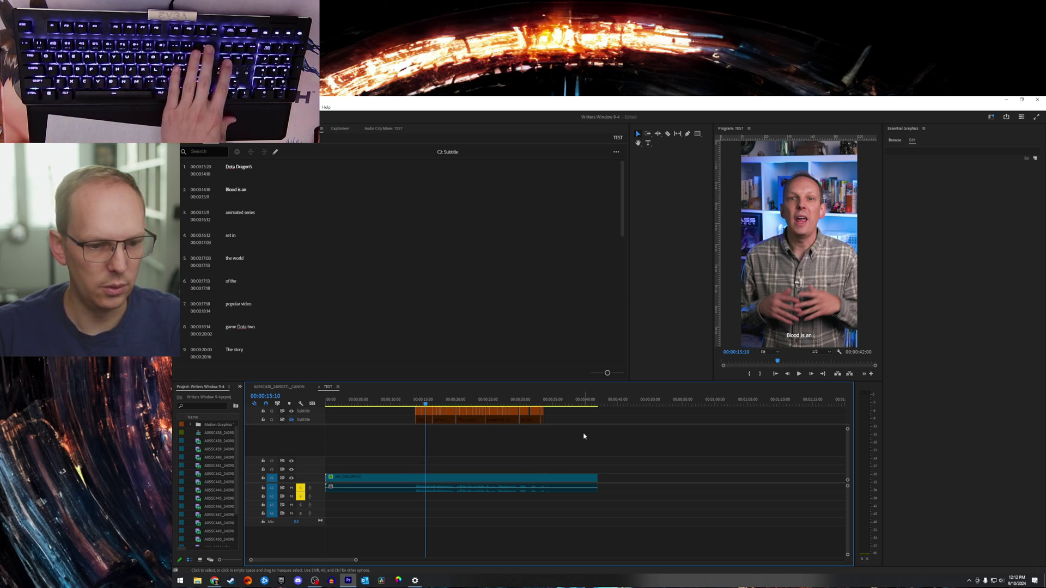
# Delete the longer captions from the lower subtitle track and place the playhead on the first short caption at 00:00:14:10.
pyautogui.moveTo(567, 410); pyautogui.dragTo(371, 419)
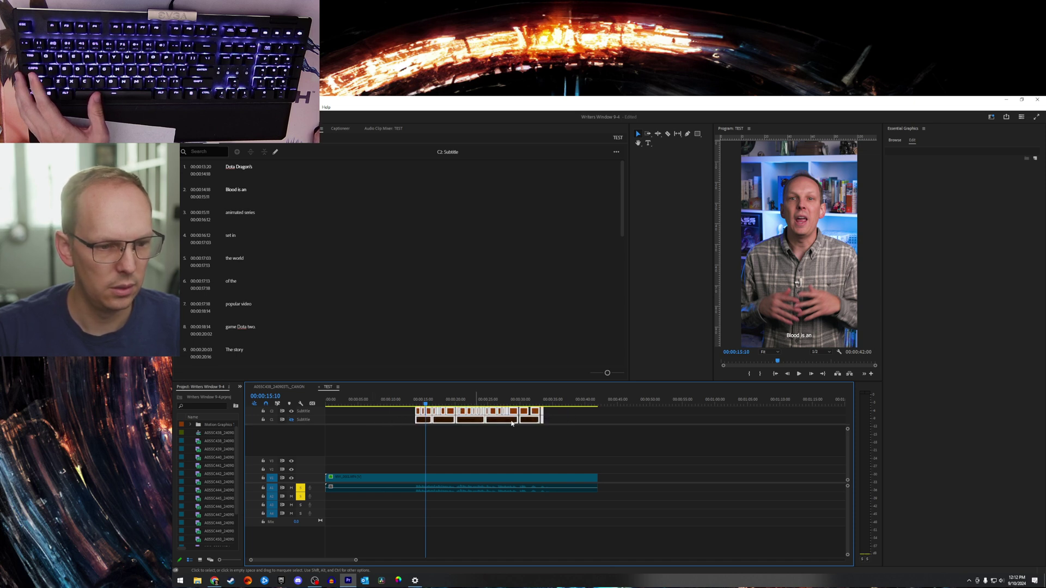
pyautogui.moveTo(429, 425); pyautogui.dragTo(376, 425)
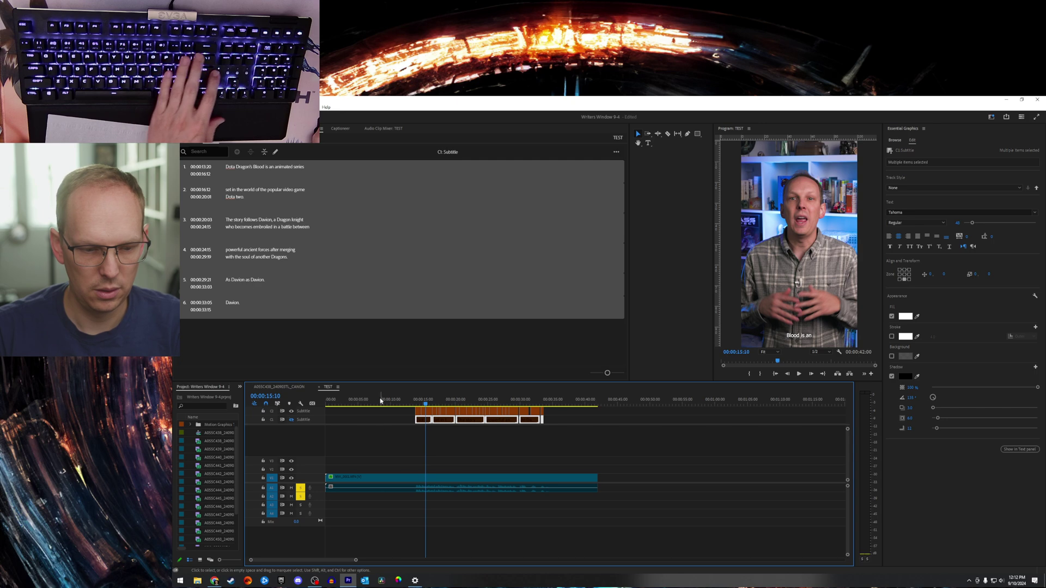
pyautogui.press('Delete')
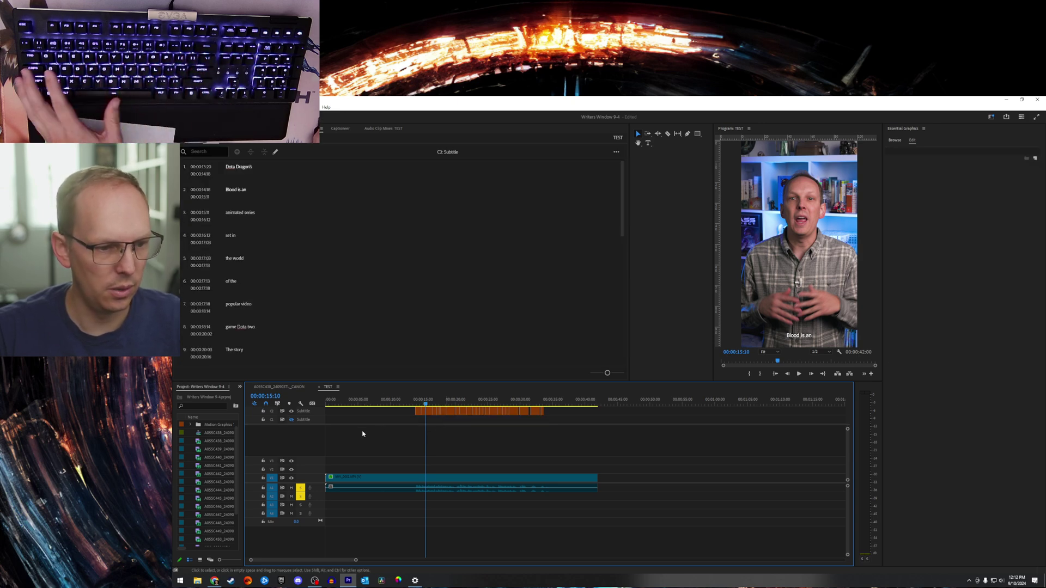
pyautogui.moveTo(415, 406)
pyautogui.mouseDown()
pyautogui.moveTo(546, 408)
pyautogui.moveTo(419, 410)
pyautogui.mouseUp()
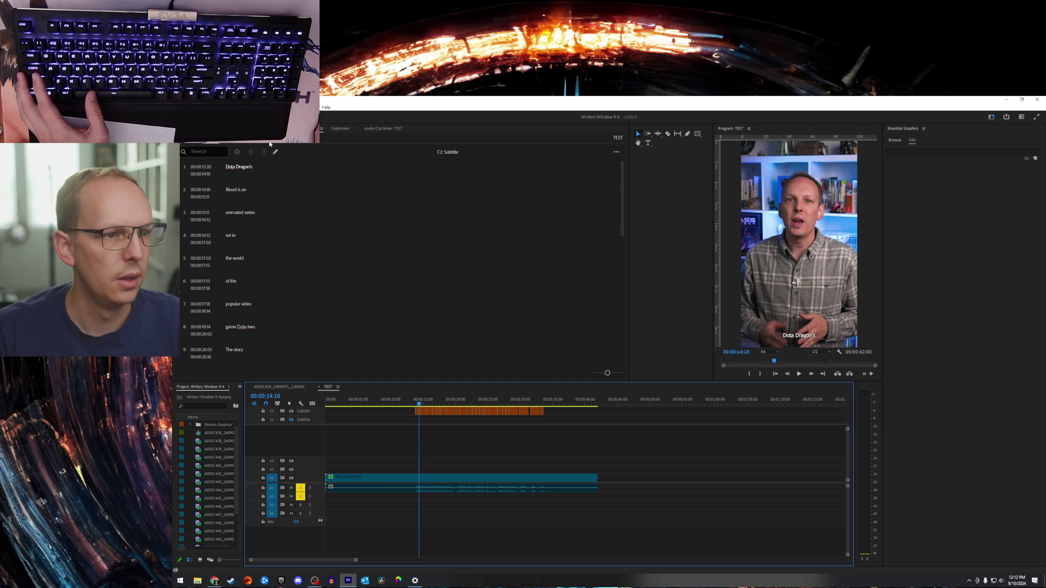
# Export the short captions as an SRT file, replacing the existing test 1.srt in the Shorts folder.
pyautogui.click(594, 189)
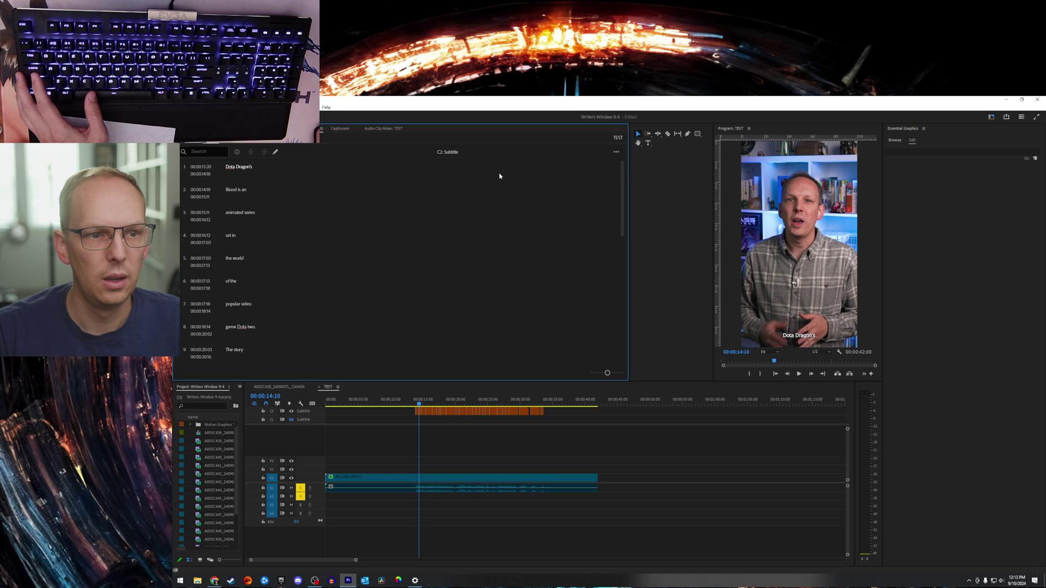
pyautogui.click(615, 153)
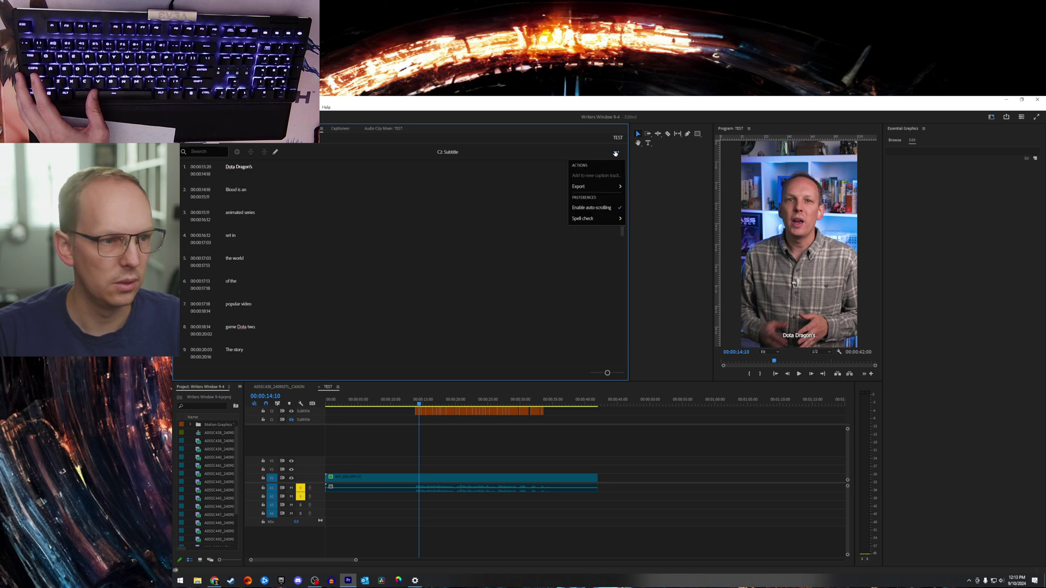
pyautogui.moveTo(593, 190)
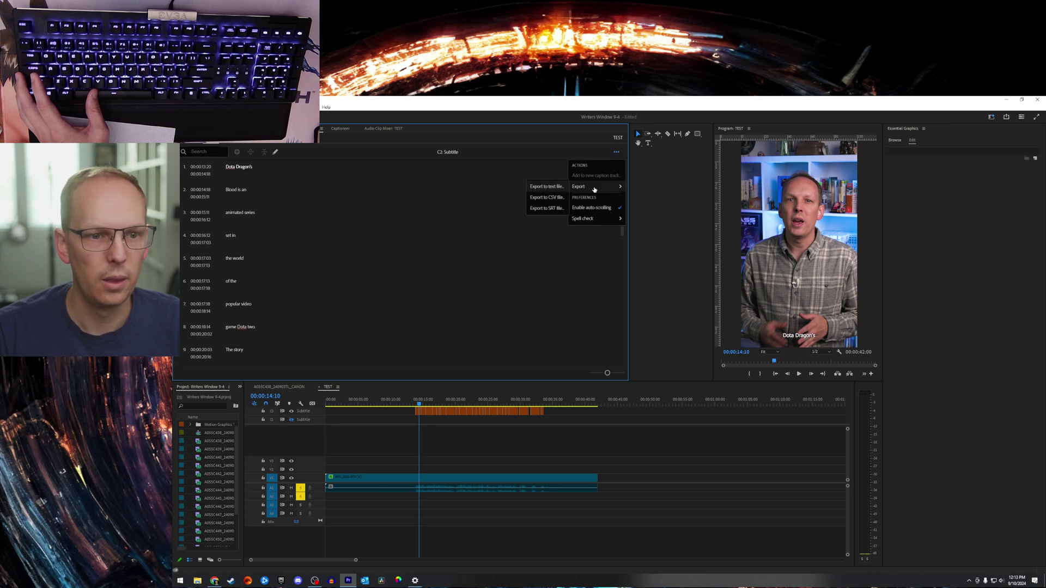
pyautogui.click(546, 209)
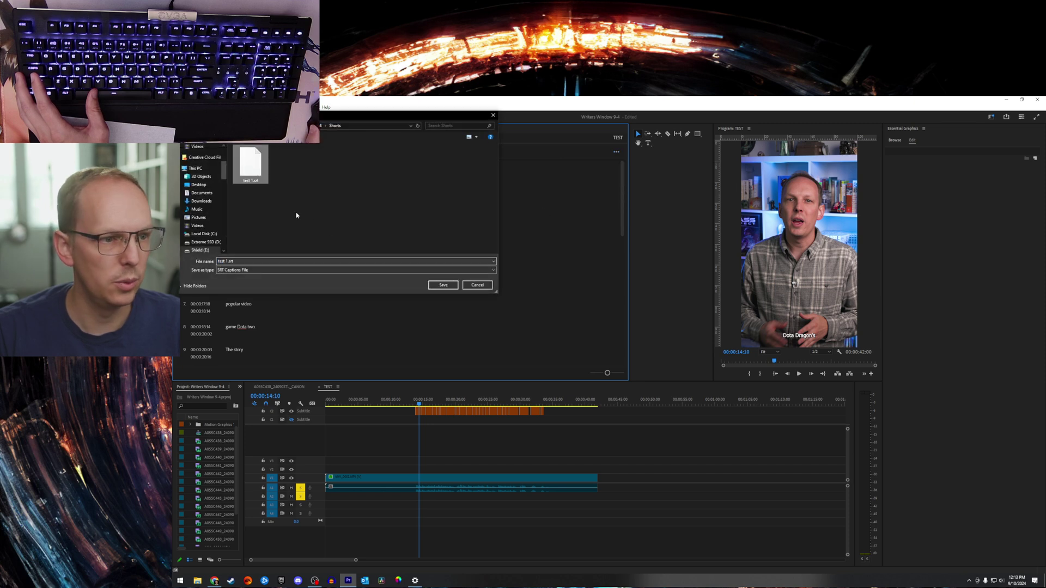
pyautogui.click(444, 287)
pyautogui.click(358, 213)
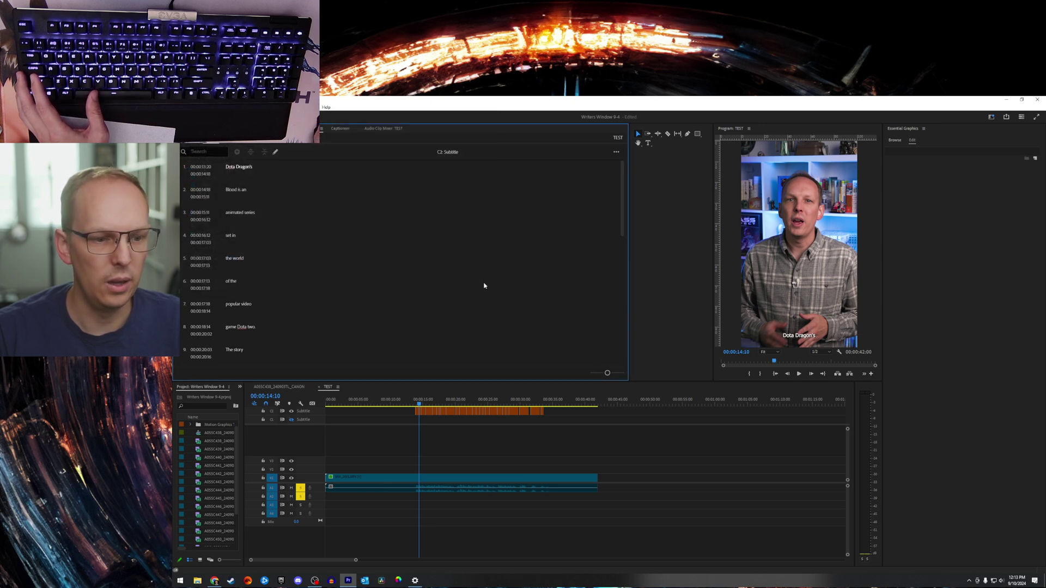
# Return to Captioneer and reload the exported test 1.srt as the caption source.
pyautogui.click(341, 129)
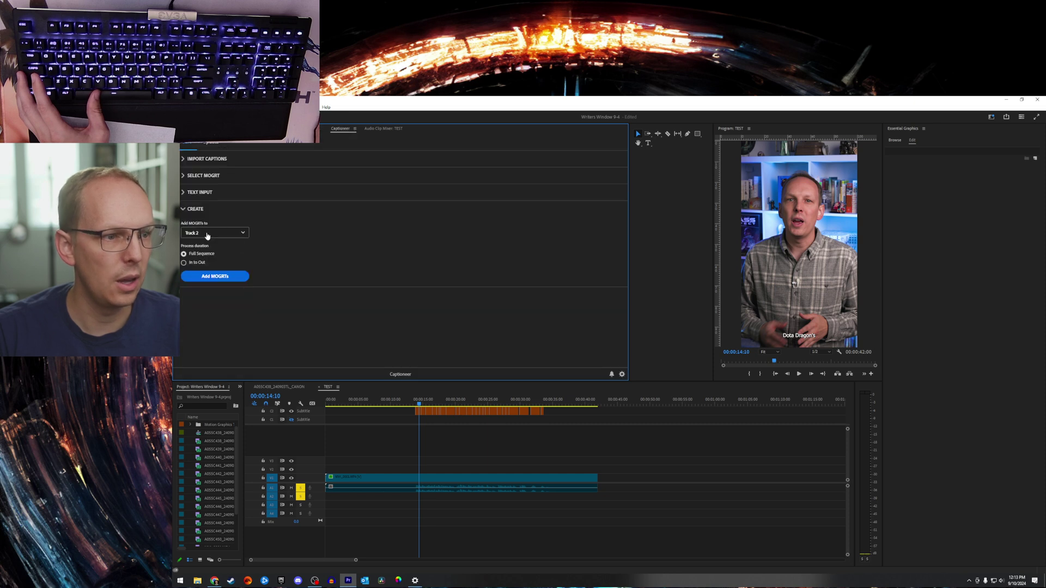
pyautogui.click(184, 159)
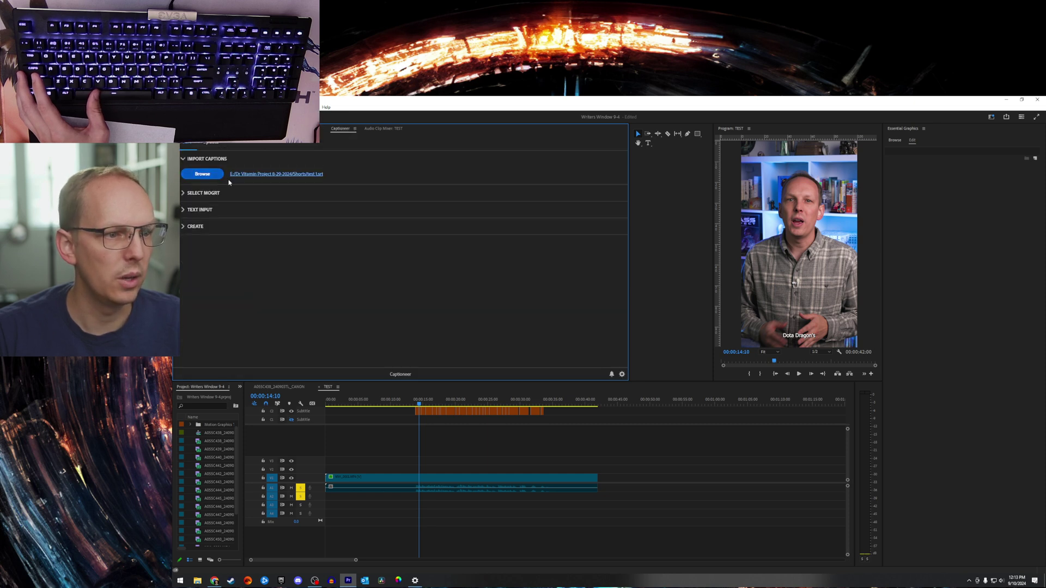
pyautogui.click(268, 175)
pyautogui.click(215, 245)
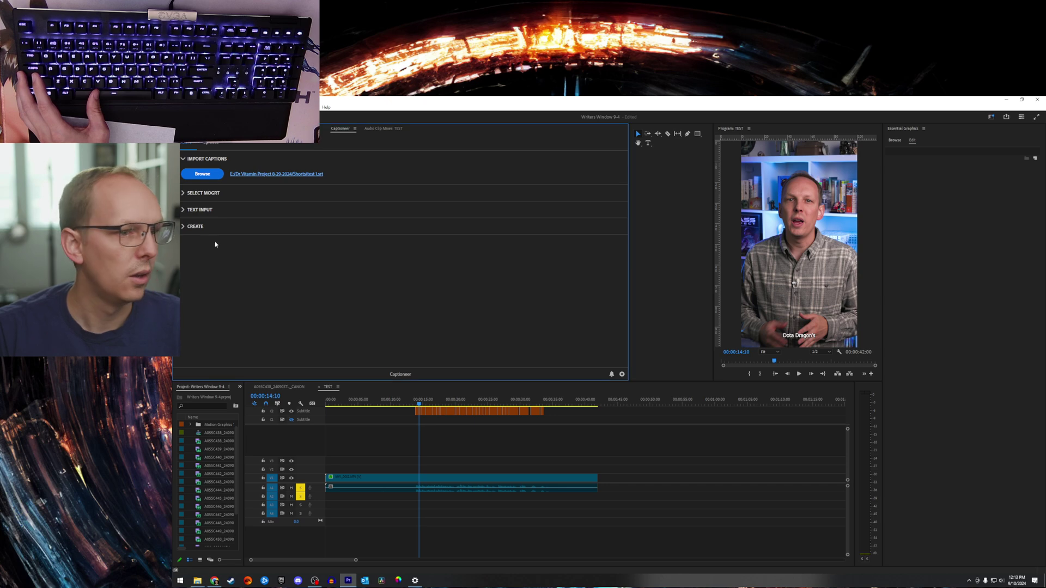
pyautogui.click(200, 174)
pyautogui.doubleClick(251, 175)
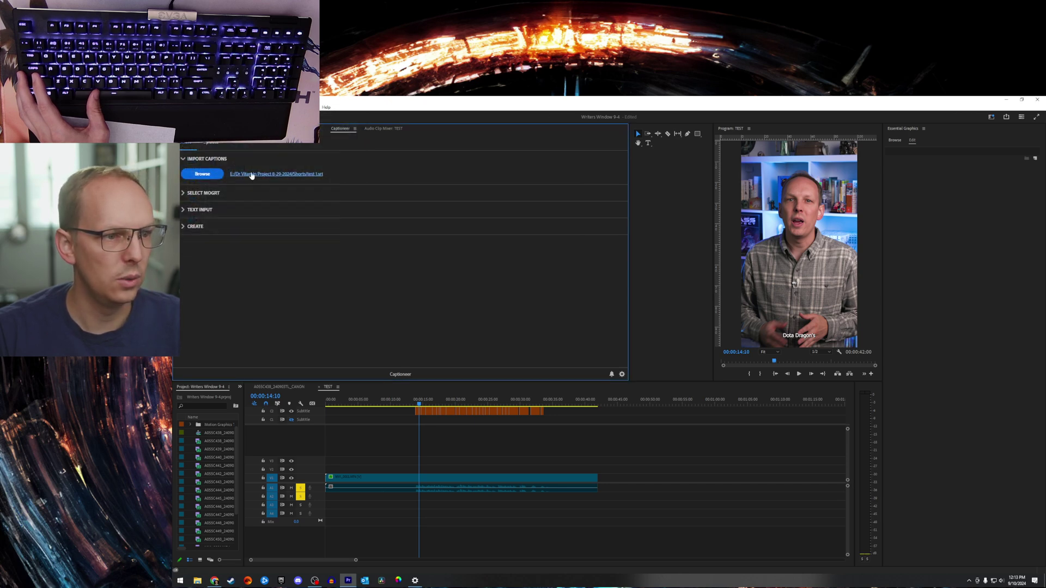
# Add the Mr Beast subtitle MOGRTs to Track 2 for the full sequence, using the single-line Text field.
pyautogui.click(189, 194)
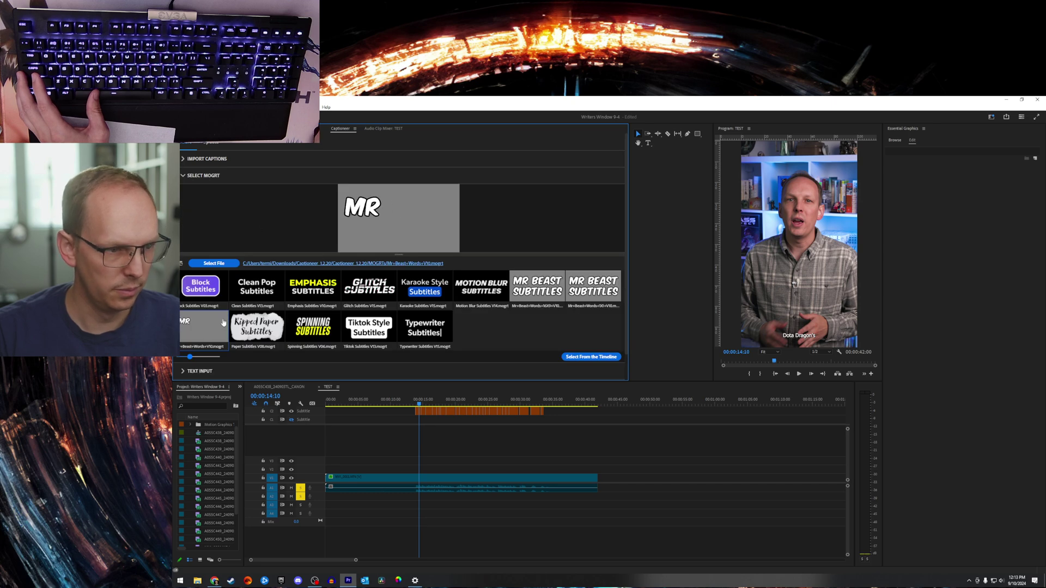
pyautogui.scroll(-1, 185, 335)
pyautogui.click(183, 343)
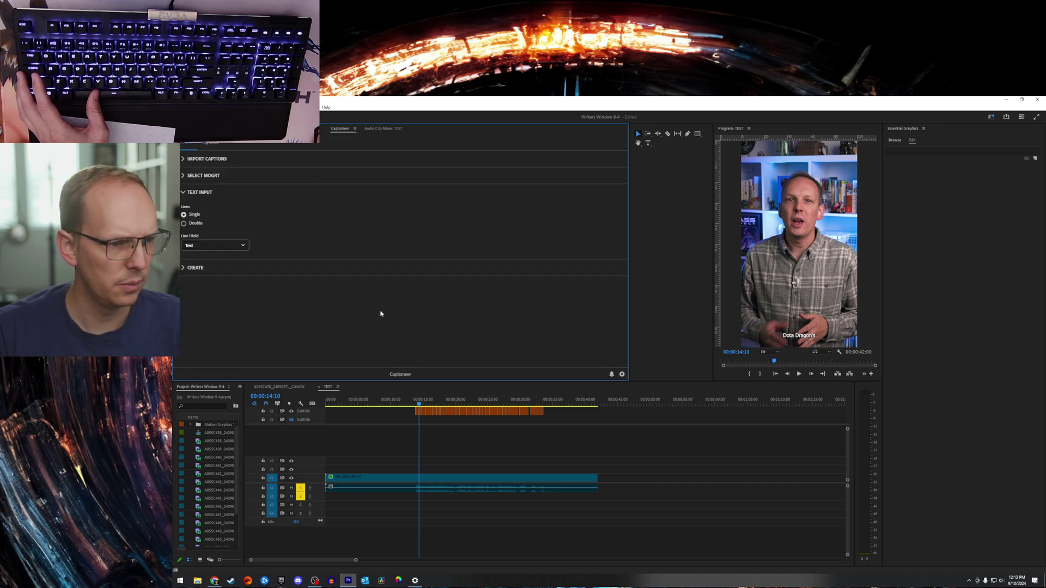
pyautogui.click(183, 268)
pyautogui.click(214, 277)
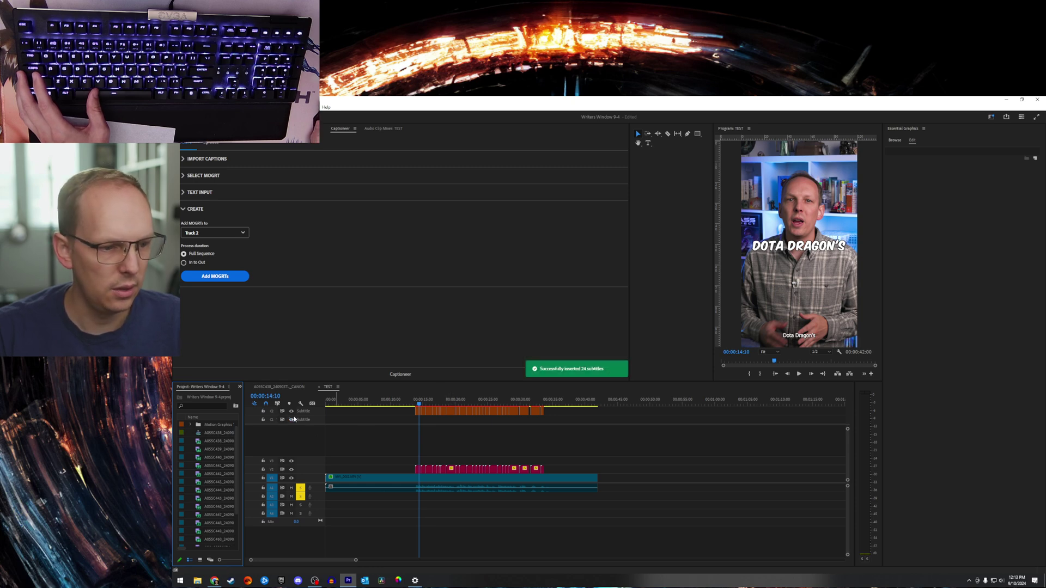
# Hide the plain captions and scrub through the animated subtitles, returning the playhead to the first one.
pyautogui.moveTo(477, 405); pyautogui.dragTo(420, 406)
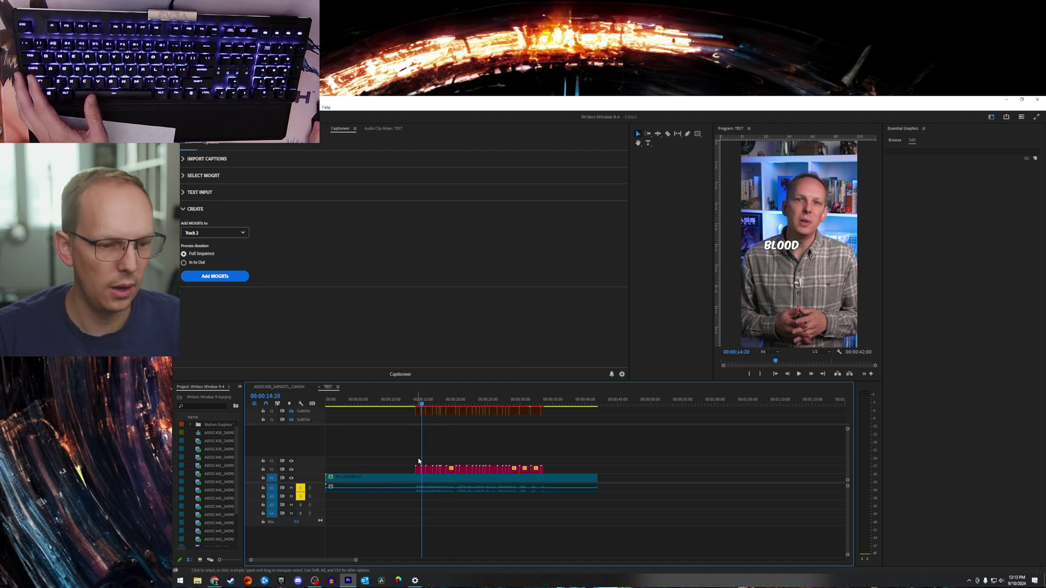
pyautogui.moveTo(421, 406); pyautogui.dragTo(508, 408)
pyautogui.click(418, 406)
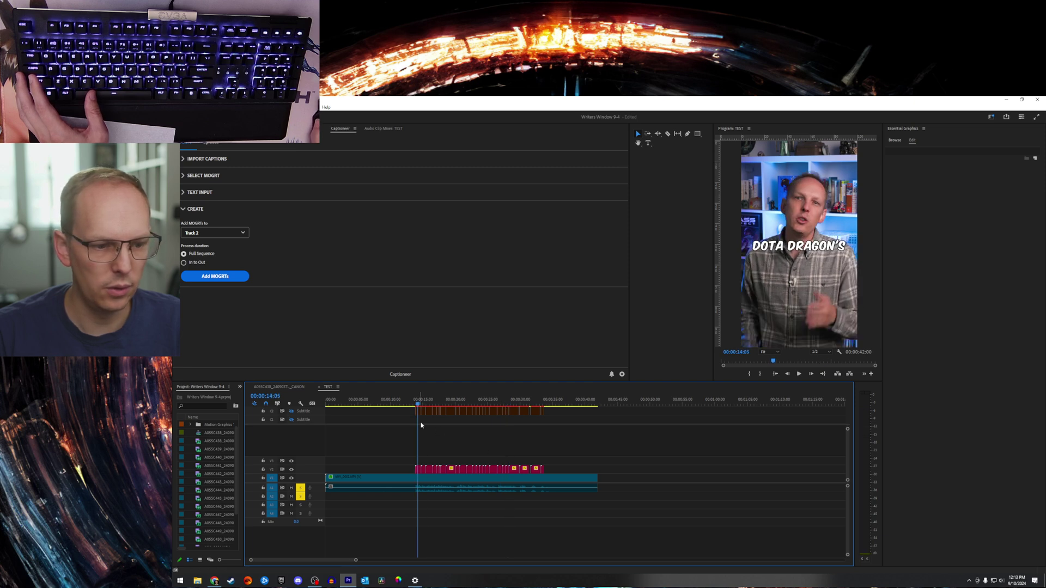
# Select the first animated subtitle clip, try its Characters Per Line setting and show its anchor point and text controls.
pyautogui.click(418, 469)
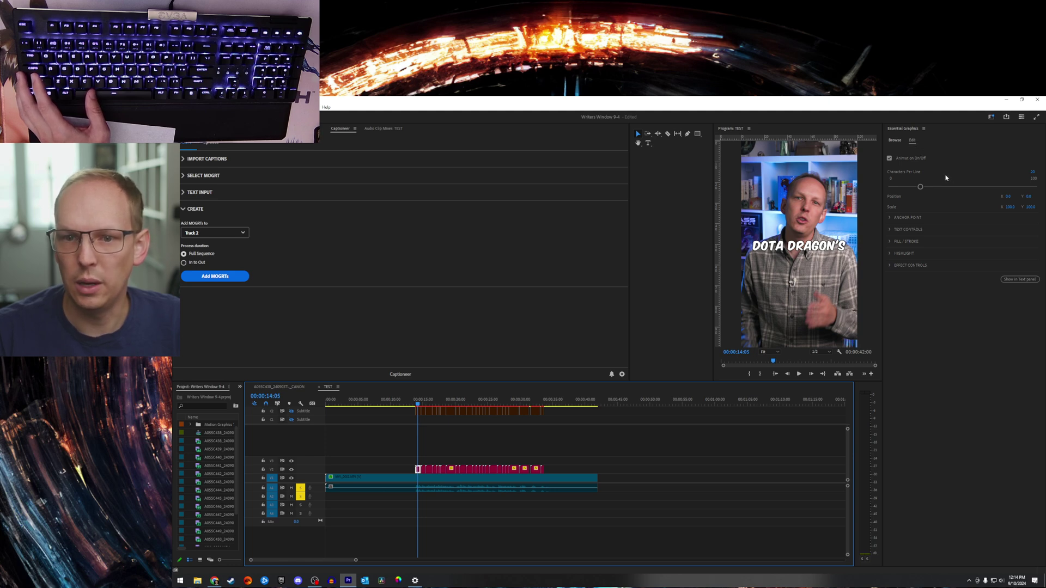
pyautogui.moveTo(921, 187); pyautogui.dragTo(921, 188)
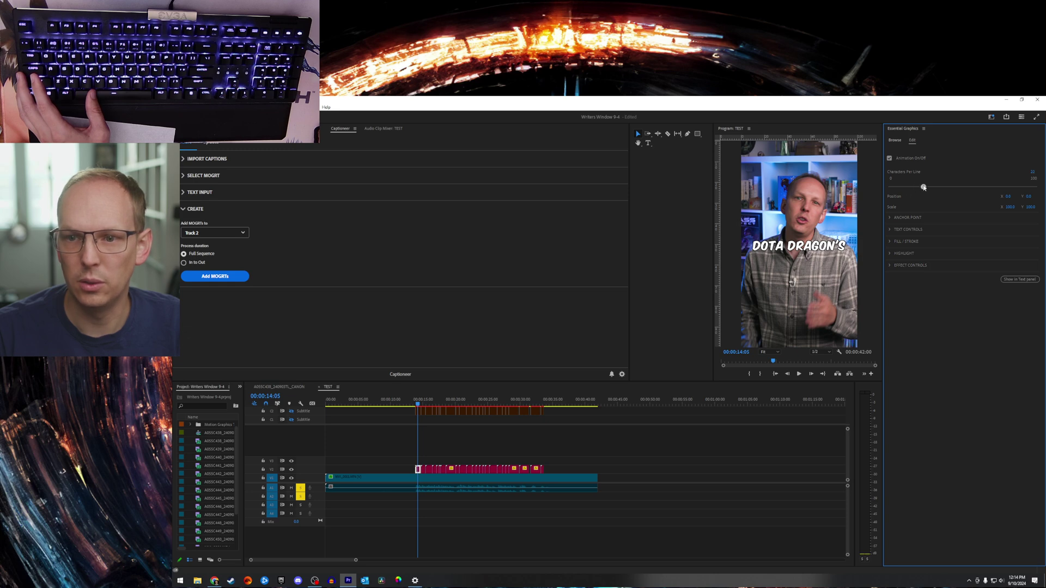
pyautogui.click(891, 218)
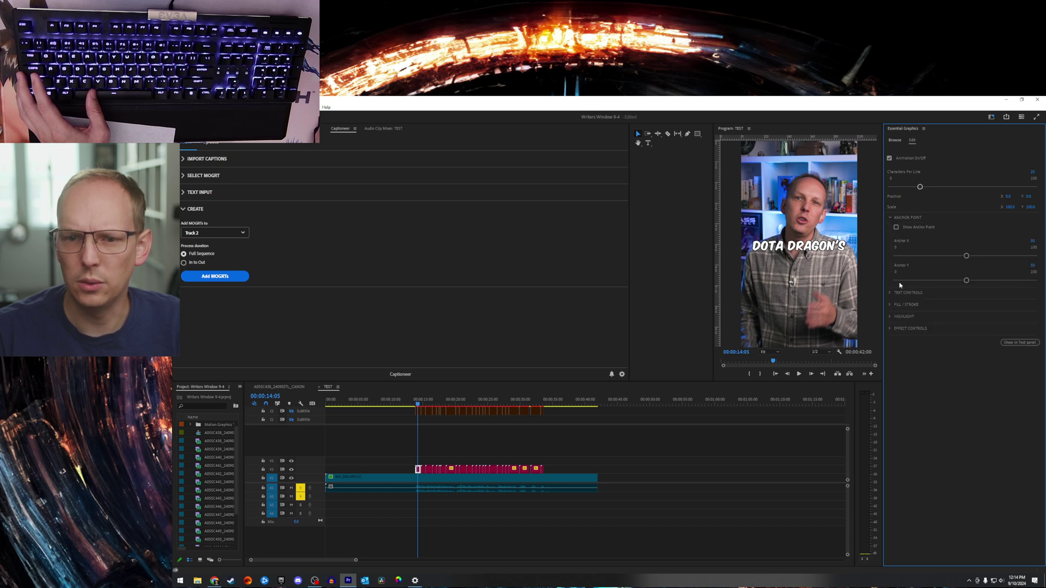
pyautogui.click(889, 293)
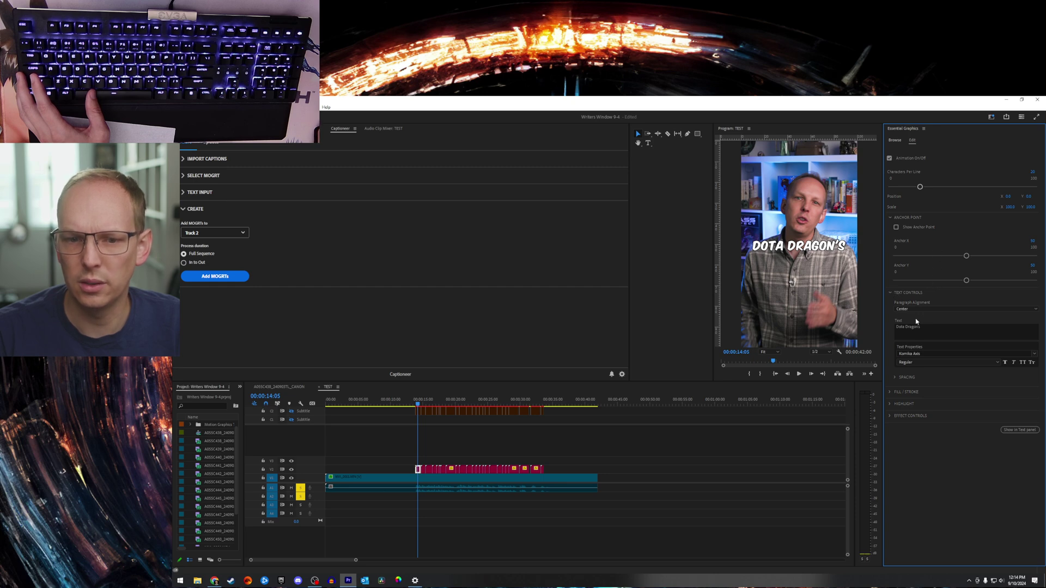
# Move the first subtitle lower in the frame and reduce its scale, trying 80 before setting it to 90.
pyautogui.click(1009, 207)
pyautogui.write('80')
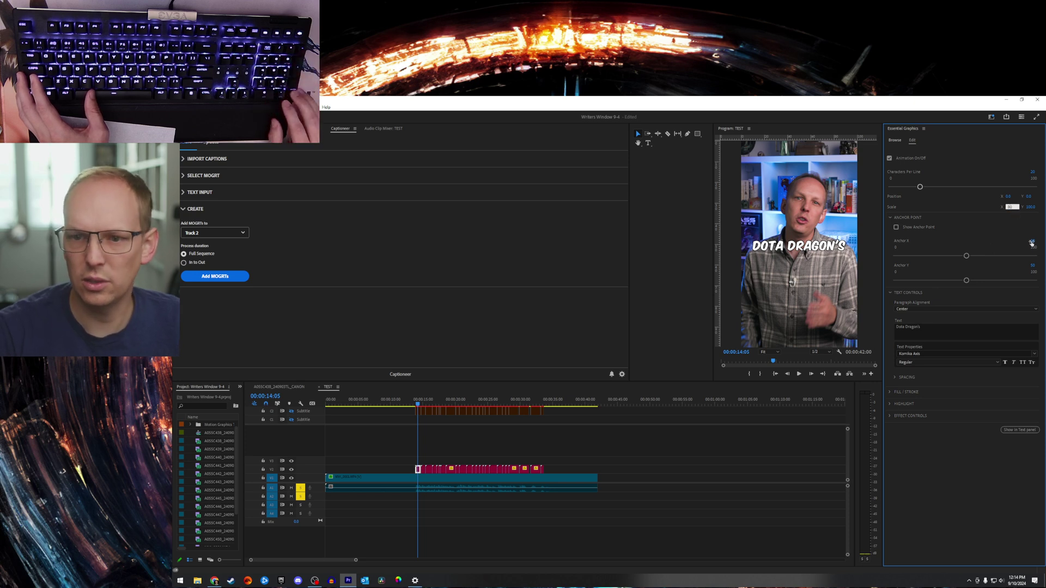
pyautogui.press('Return')
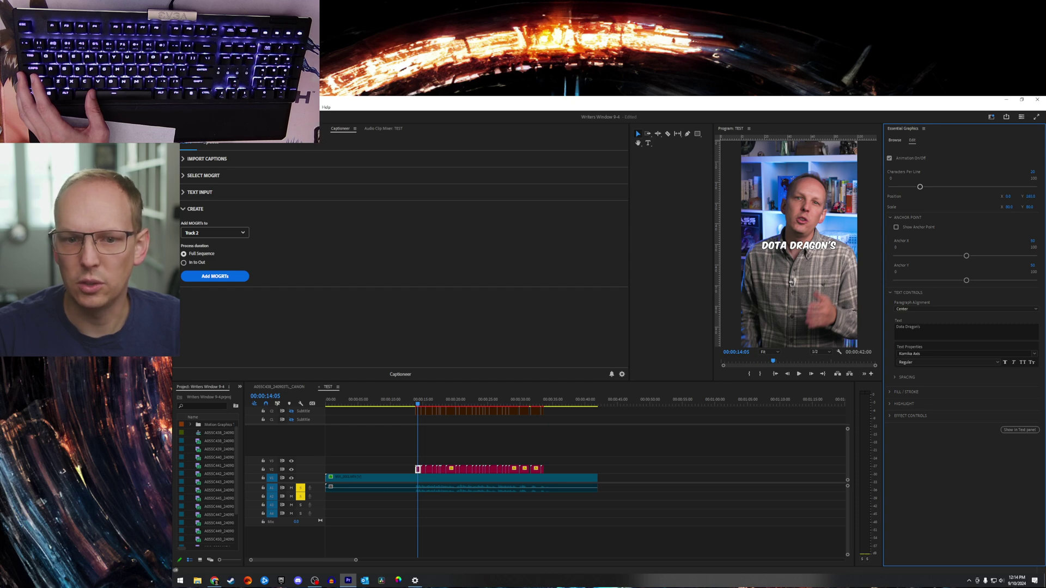
pyautogui.moveTo(1029, 196); pyautogui.dragTo(950, 200)
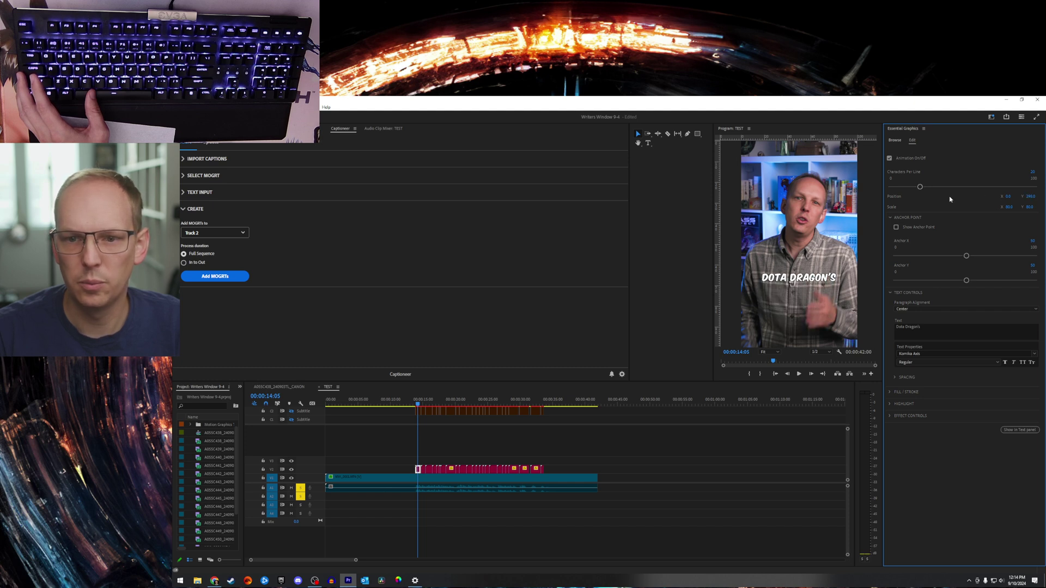
pyautogui.click(1009, 207)
pyautogui.write('90')
pyautogui.press('Return')
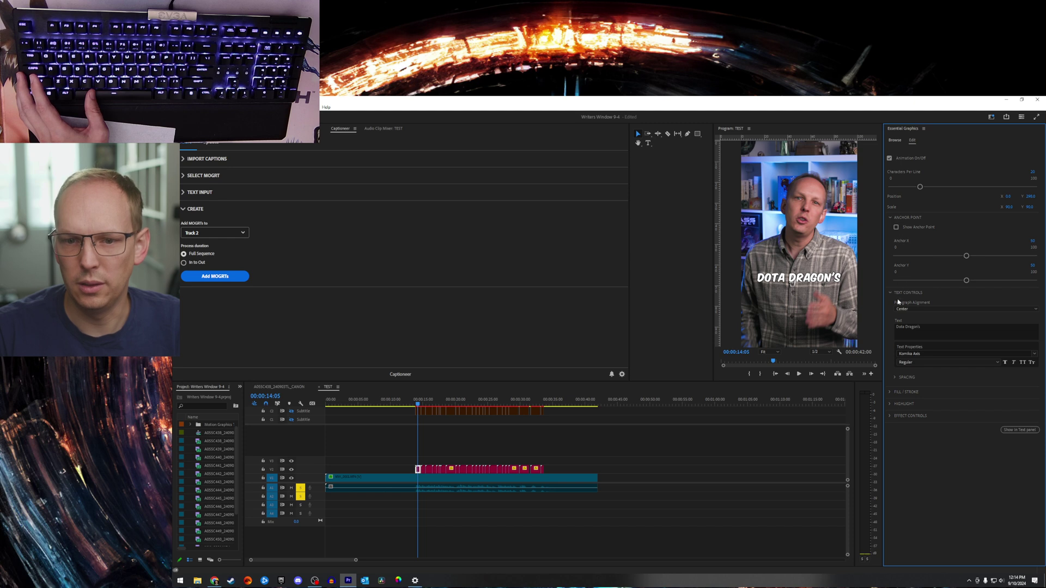
# Keep the first subtitle's paragraph alignment at Center and widen its black stroke to about 20.
pyautogui.click(949, 309)
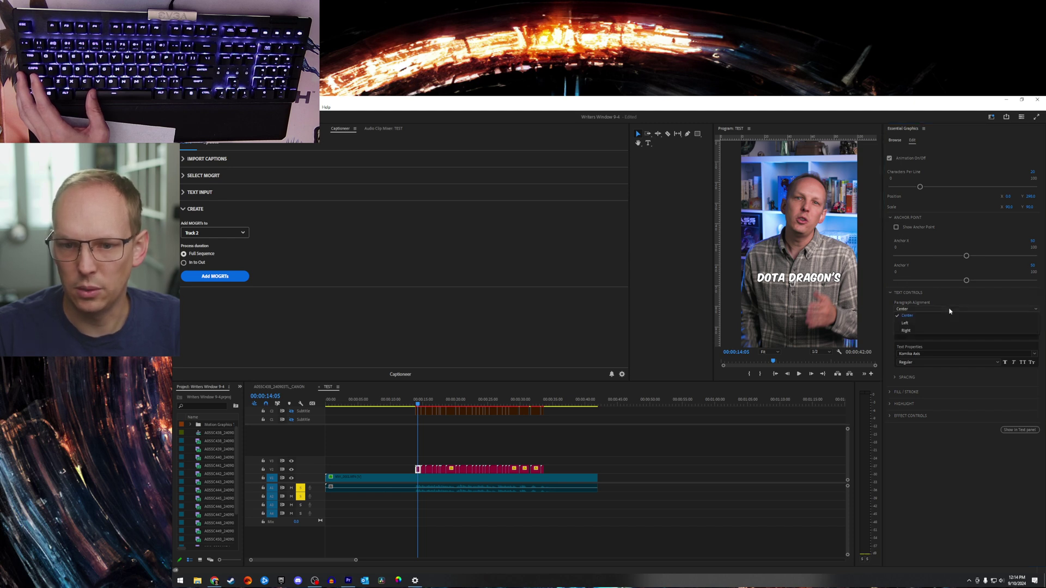
pyautogui.click(955, 316)
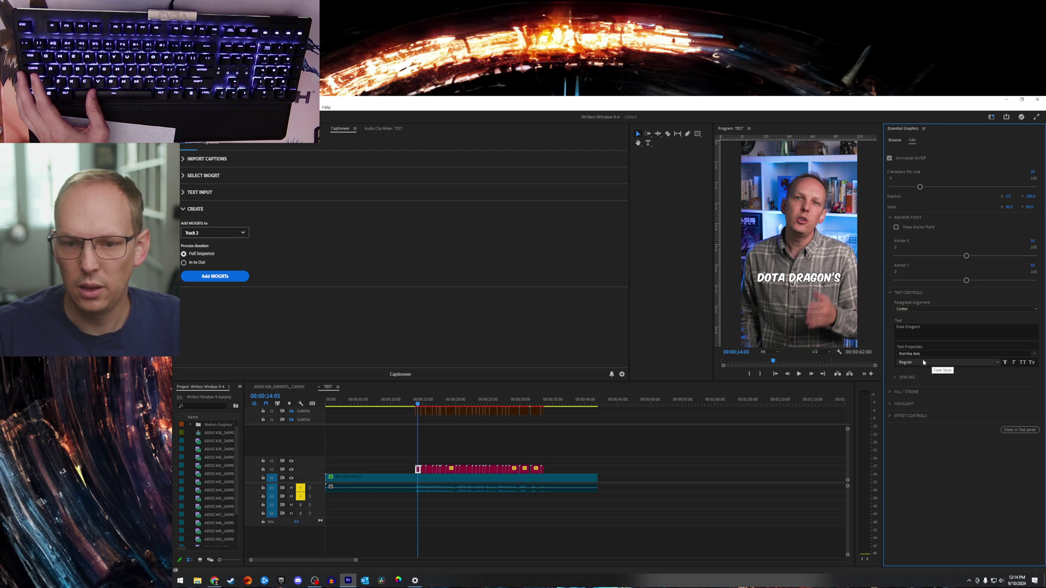
pyautogui.click(890, 392)
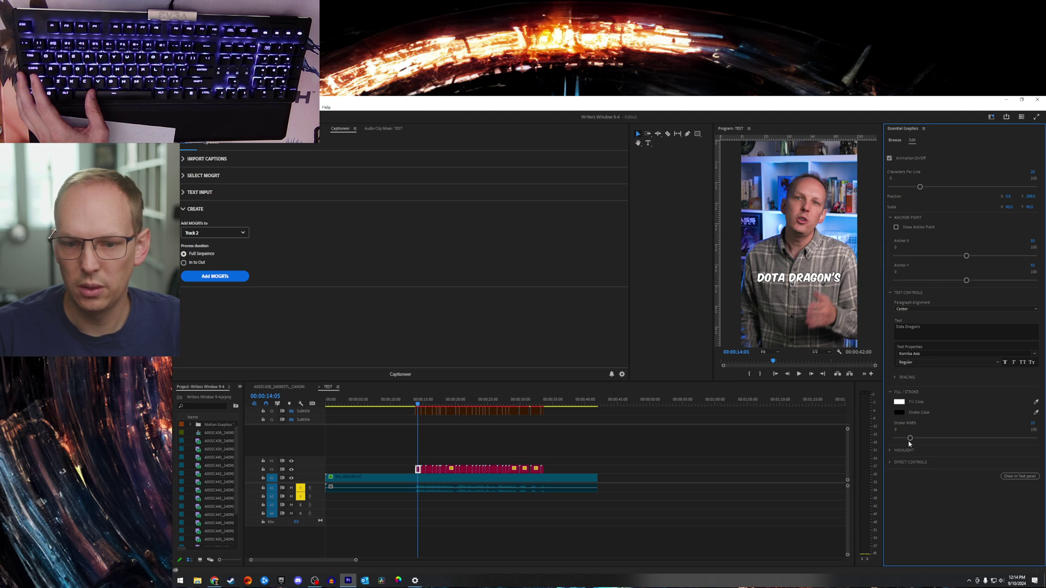
pyautogui.moveTo(921, 439)
pyautogui.mouseDown()
pyautogui.moveTo(931, 439)
pyautogui.moveTo(921, 439)
pyautogui.mouseUp()
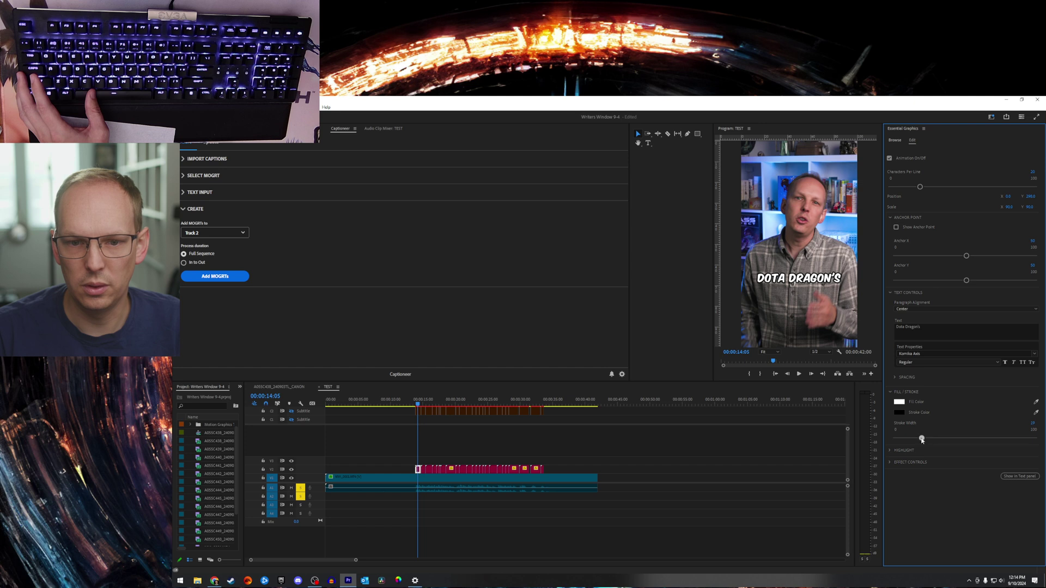
# Highlight the first subtitle's second word in yellow with a start of about 50 and an end of 100, and play it back.
pyautogui.click(889, 450)
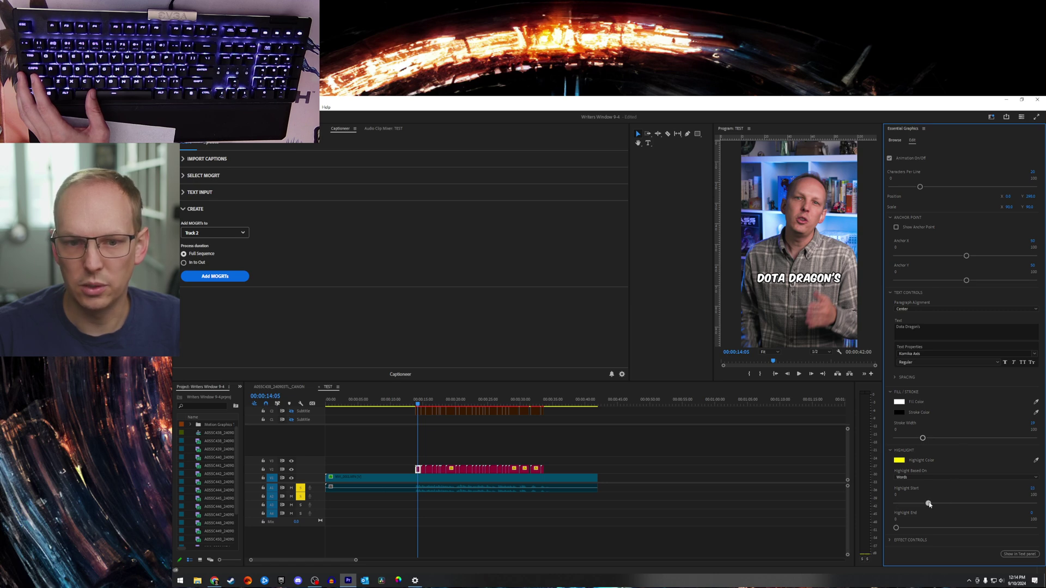
pyautogui.moveTo(929, 504); pyautogui.dragTo(990, 504)
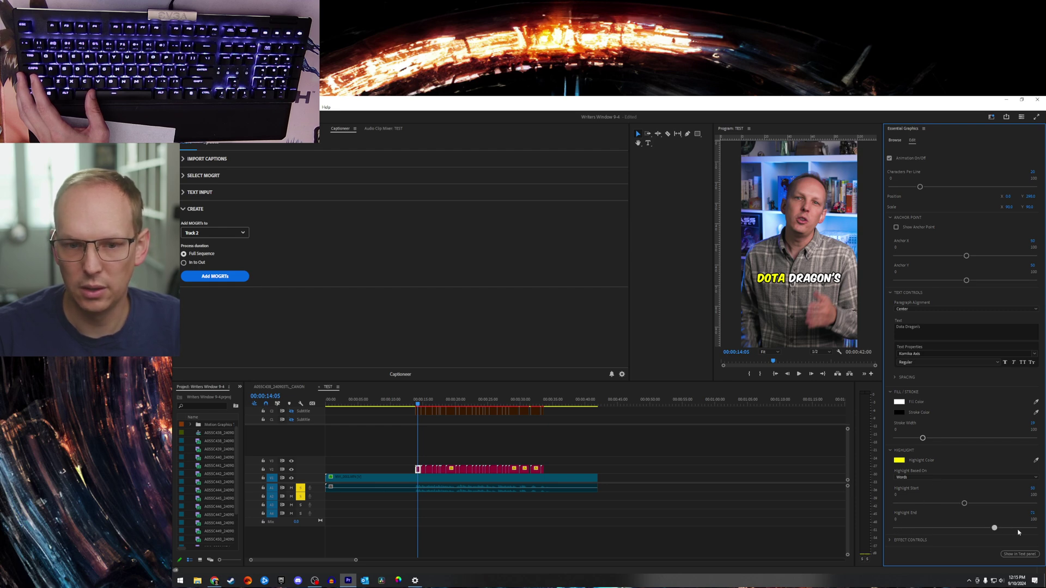
pyautogui.moveTo(1017, 532); pyautogui.dragTo(1042, 531)
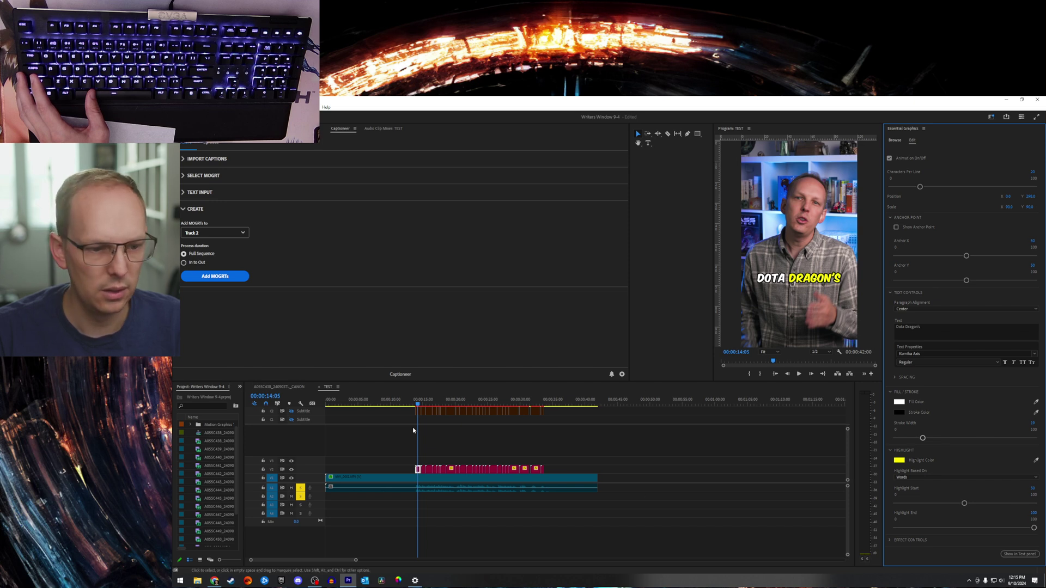
pyautogui.click(416, 407)
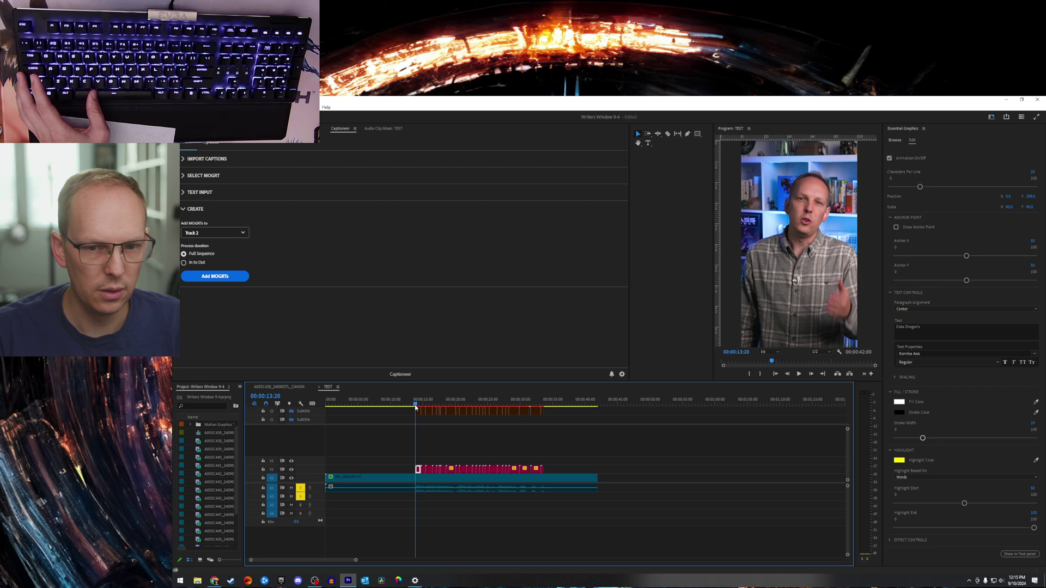
pyautogui.press('space')
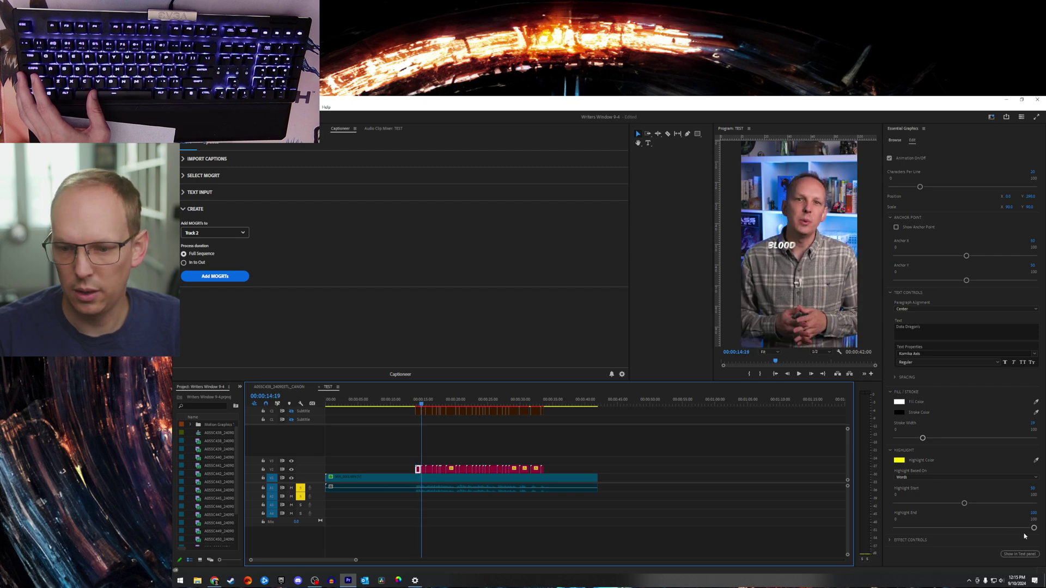
# Set the first subtitle's Highlight End to 0 so only the first word is highlighted, and show its effect controls.
pyautogui.moveTo(1033, 528); pyautogui.dragTo(998, 533)
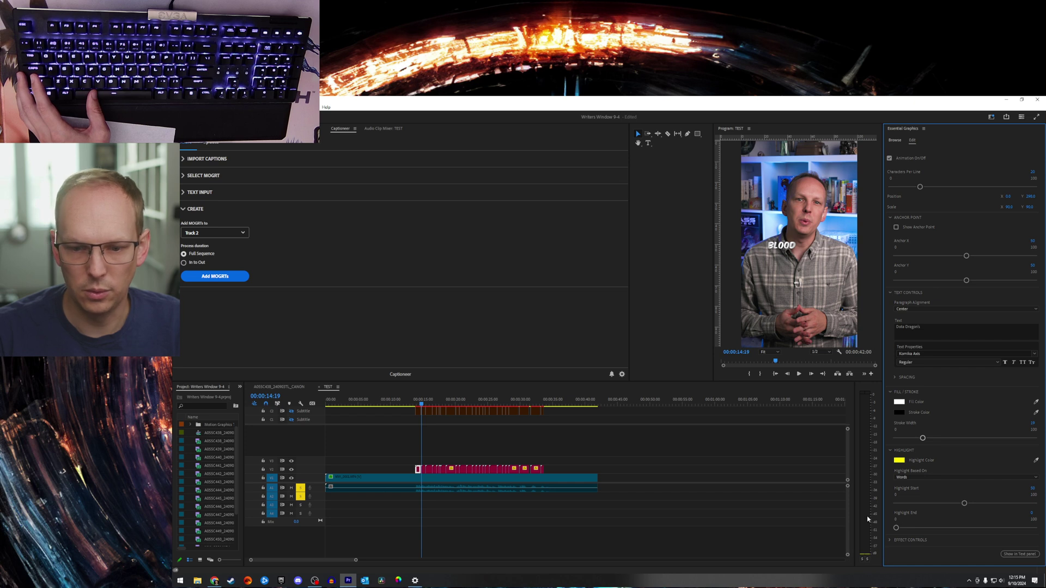
pyautogui.click(891, 541)
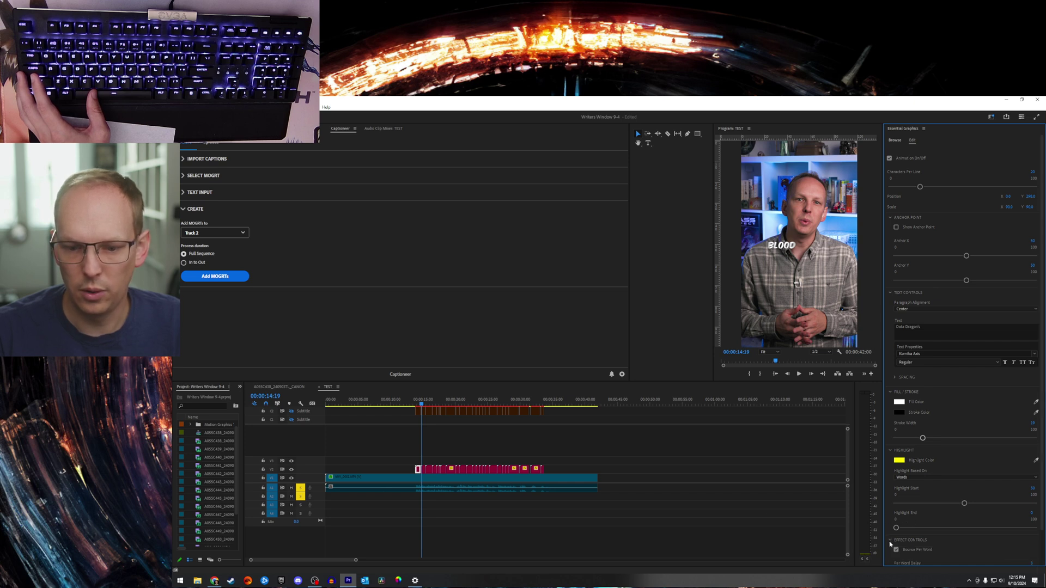
pyautogui.scroll(-2, 926, 540)
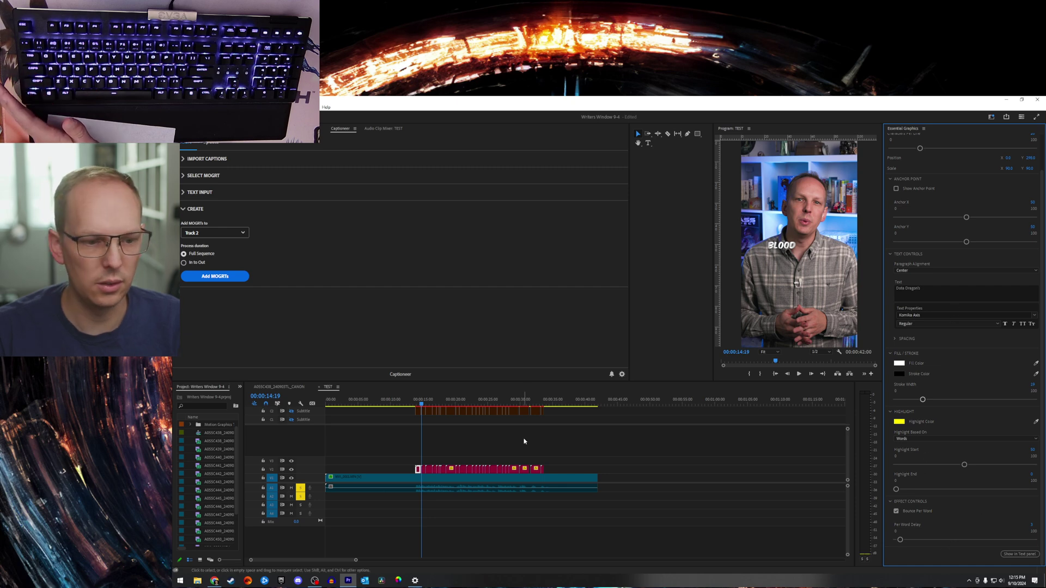
pyautogui.click(415, 435)
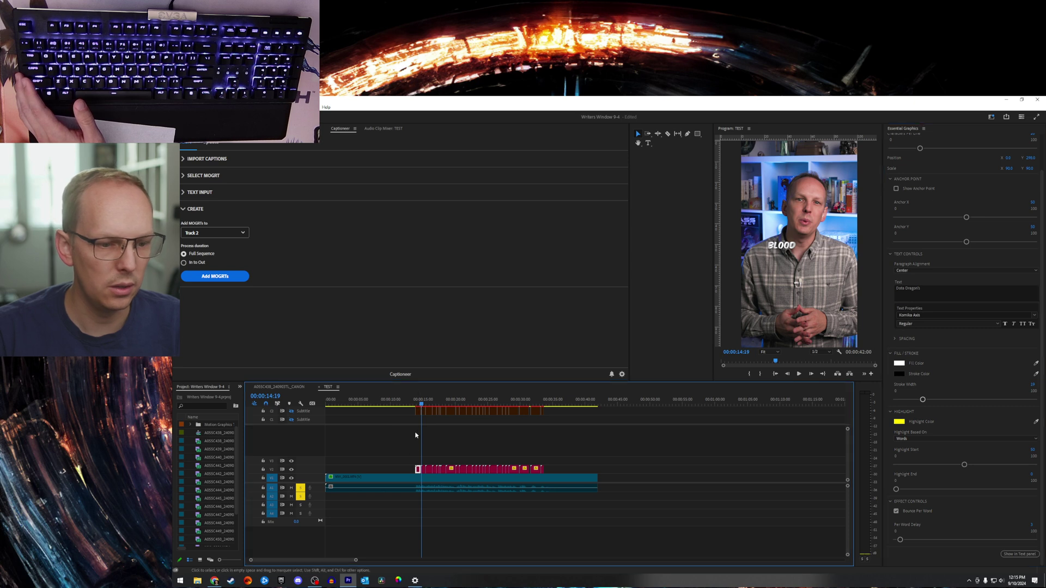
pyautogui.click(416, 404)
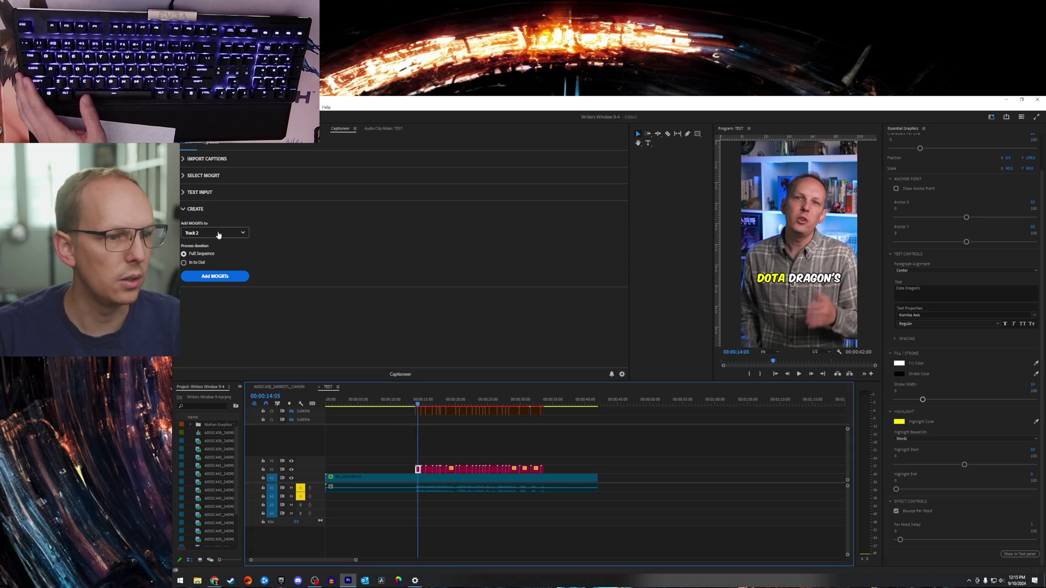
# Copy the first subtitle's attributes with Captioneer and paste them onto all the subtitle clips on the track.
pyautogui.click(212, 144)
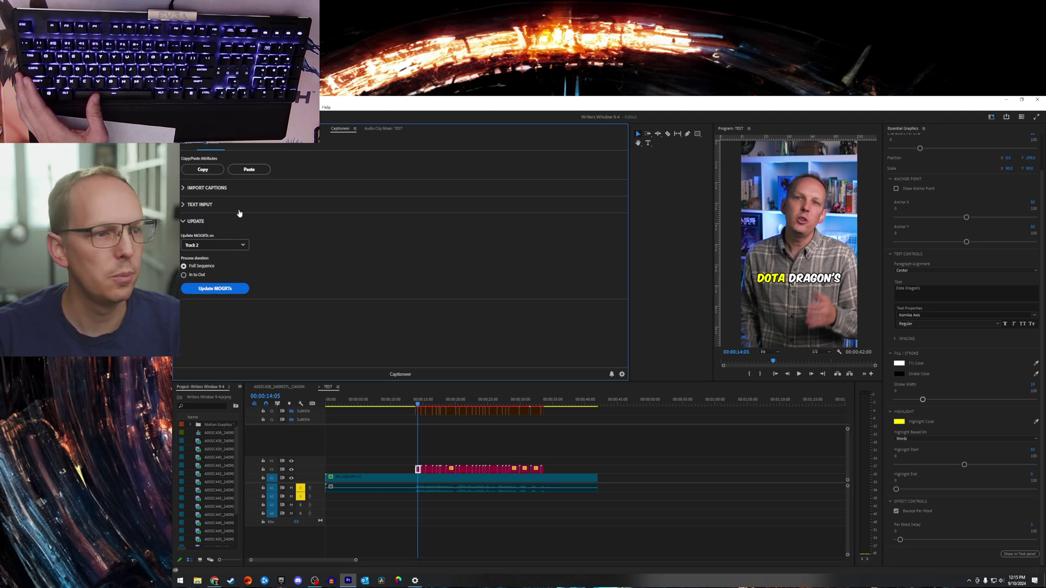
pyautogui.click(216, 170)
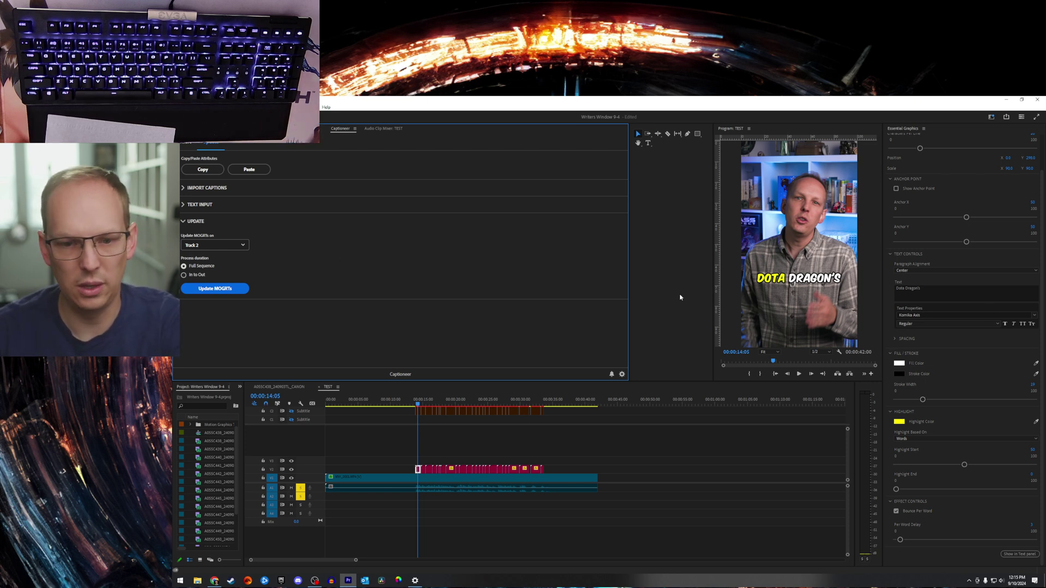
pyautogui.moveTo(568, 449); pyautogui.dragTo(416, 468)
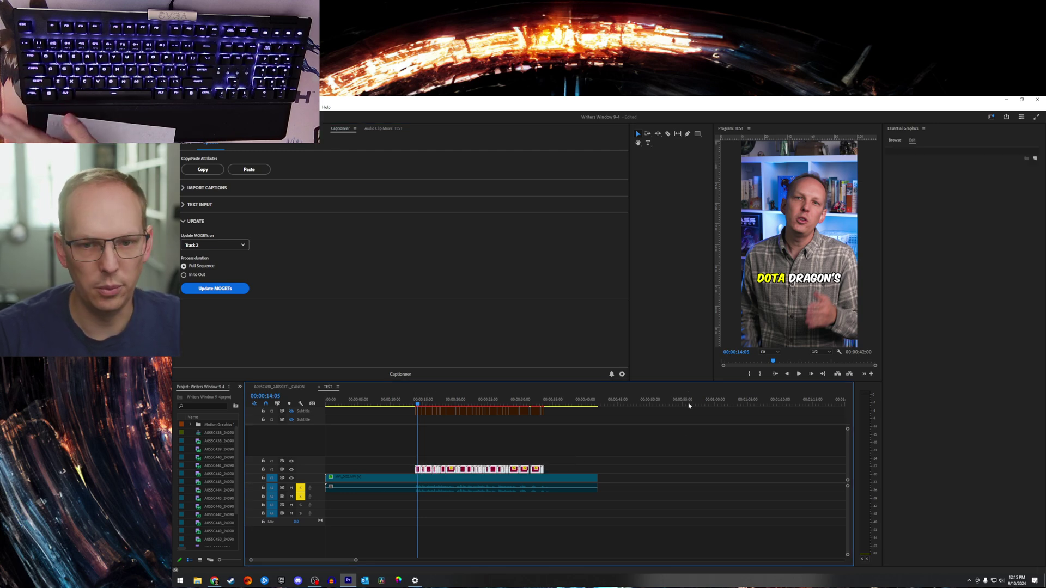
pyautogui.click(248, 170)
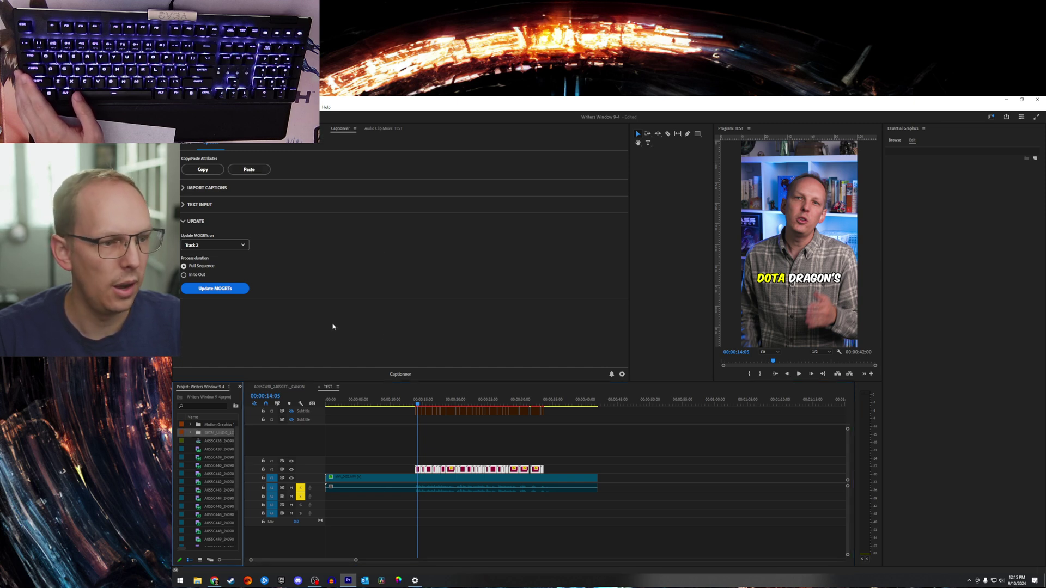
# Look through Captioneer's caption import, text input and update settings for existing subtitles.
pyautogui.click(184, 188)
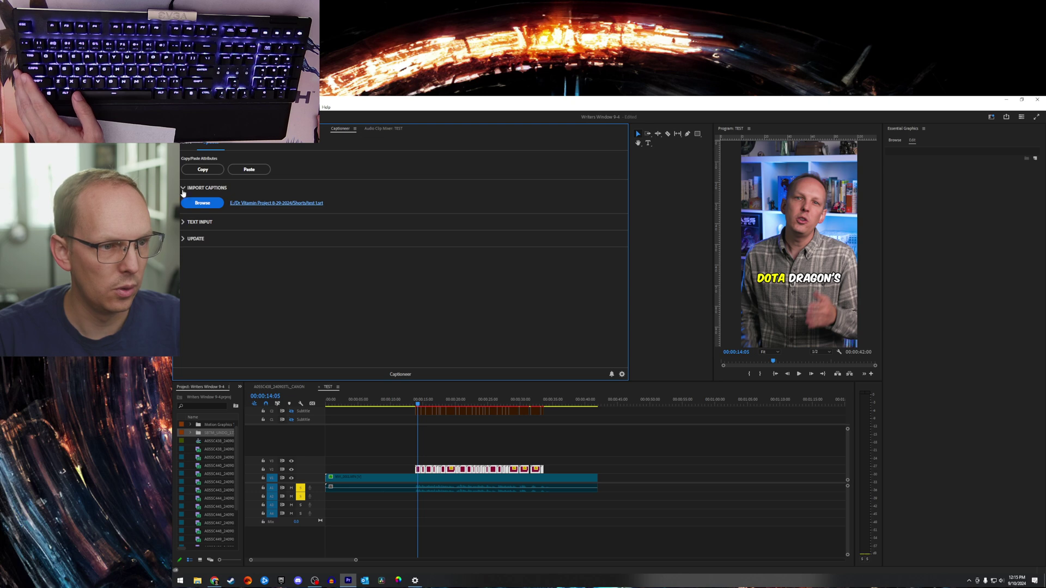
pyautogui.click(183, 223)
pyautogui.click(182, 280)
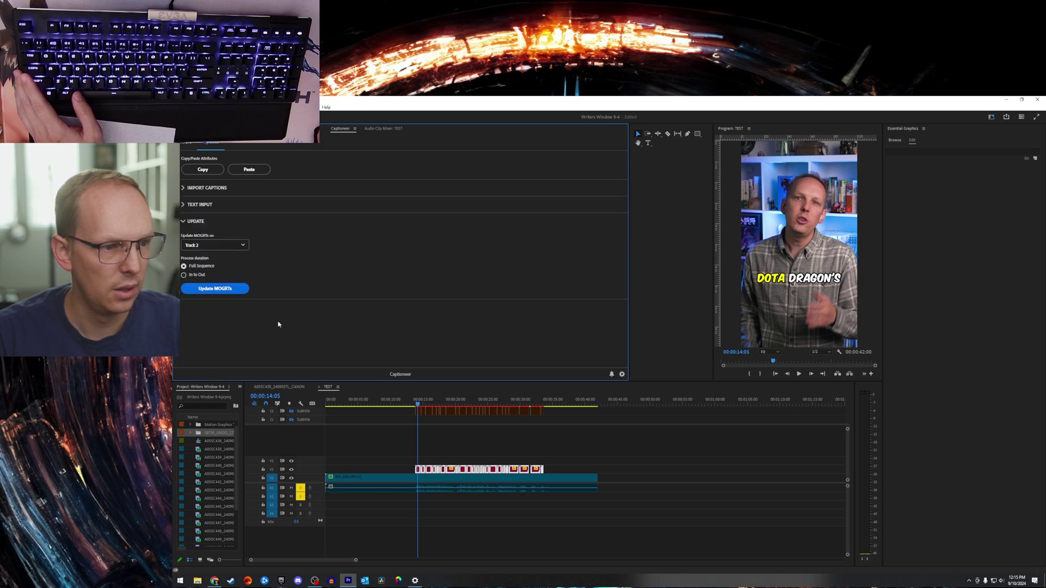
# Check the restyled subtitles at several points in the sequence and play them back from the first one.
pyautogui.click(434, 434)
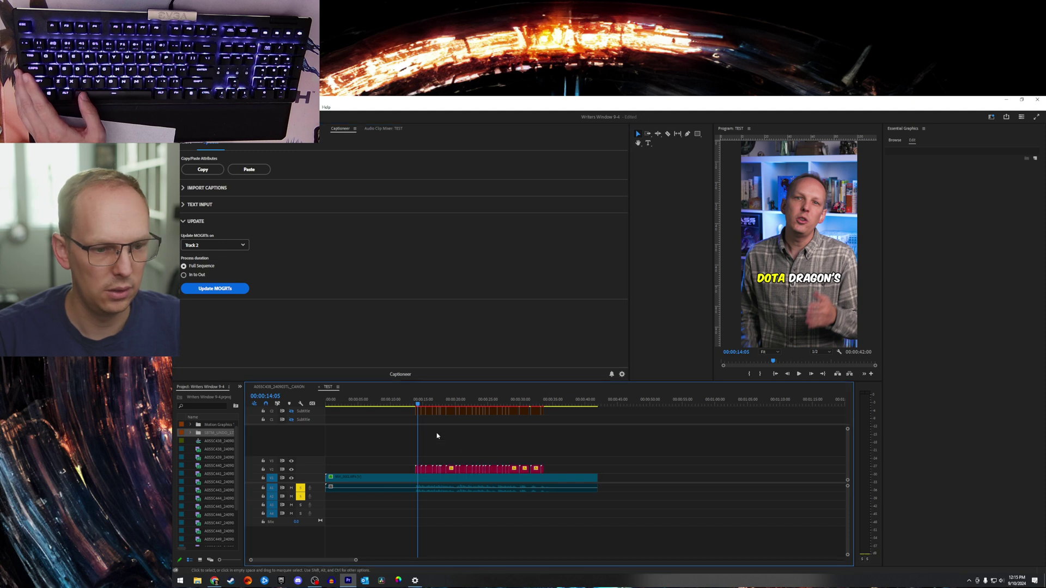
pyautogui.click(426, 406)
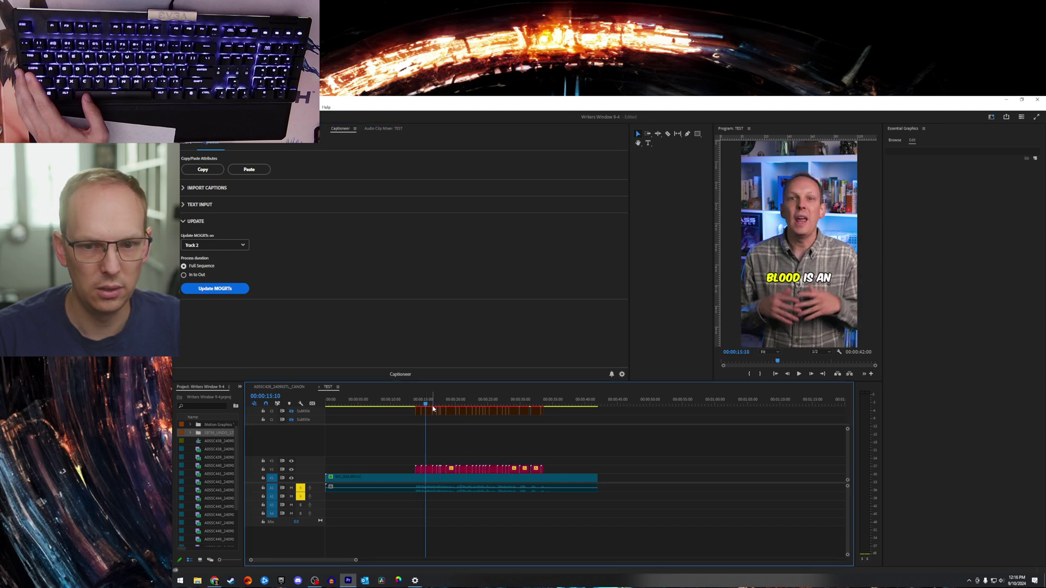
pyautogui.click(476, 405)
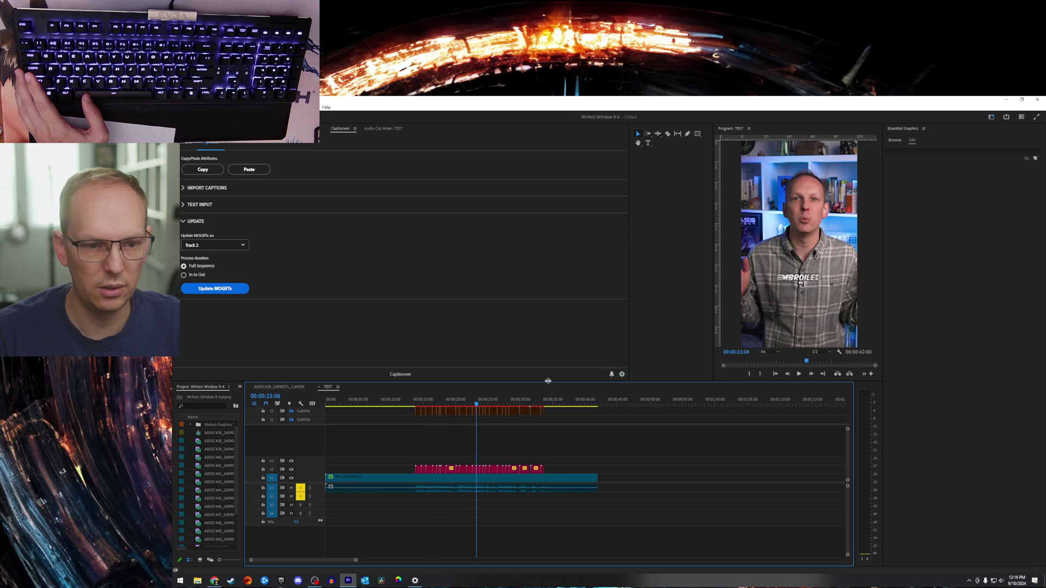
pyautogui.click(415, 406)
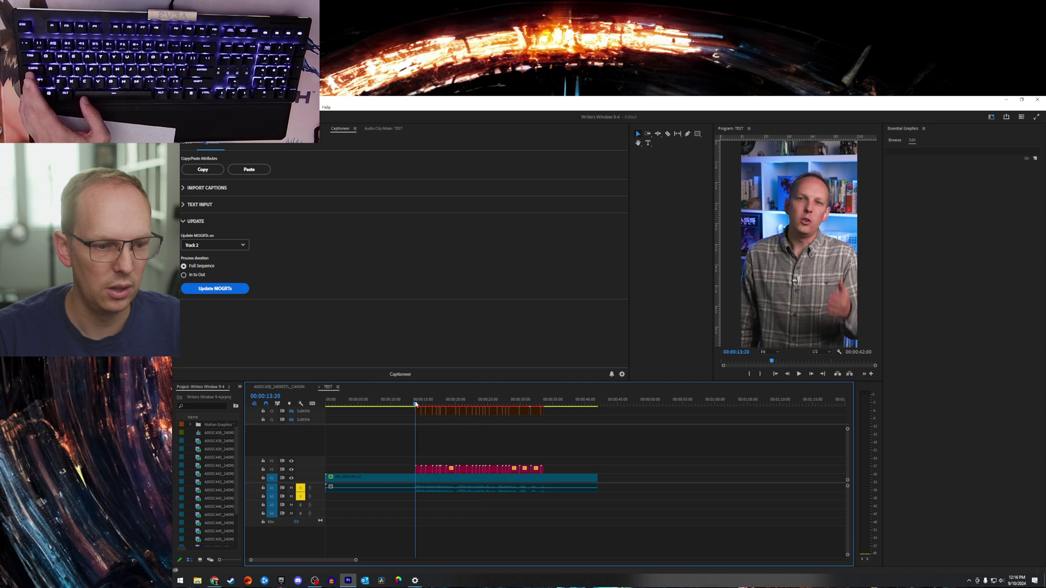
pyautogui.press('space')
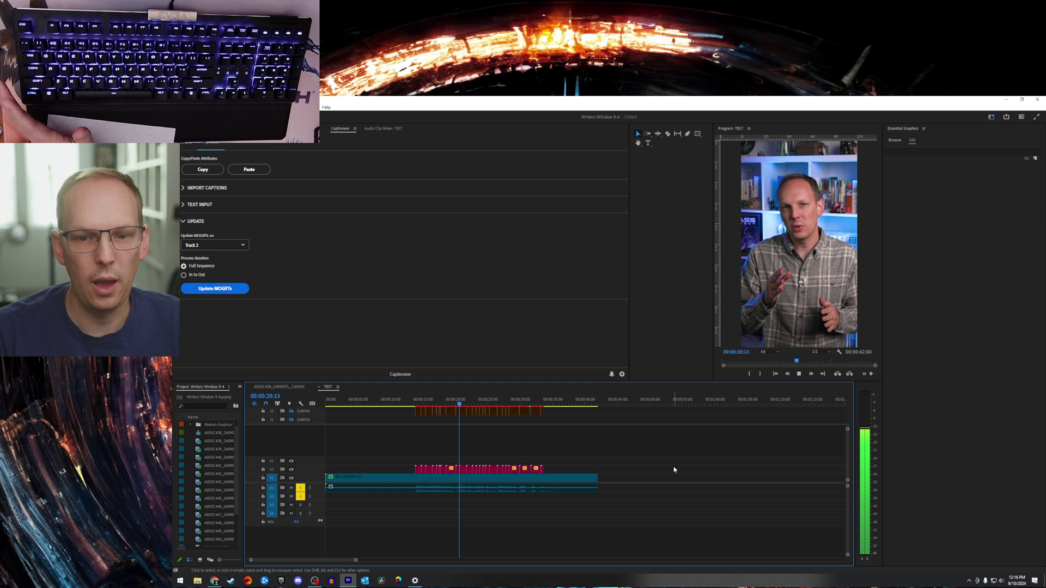
pyautogui.press('space')
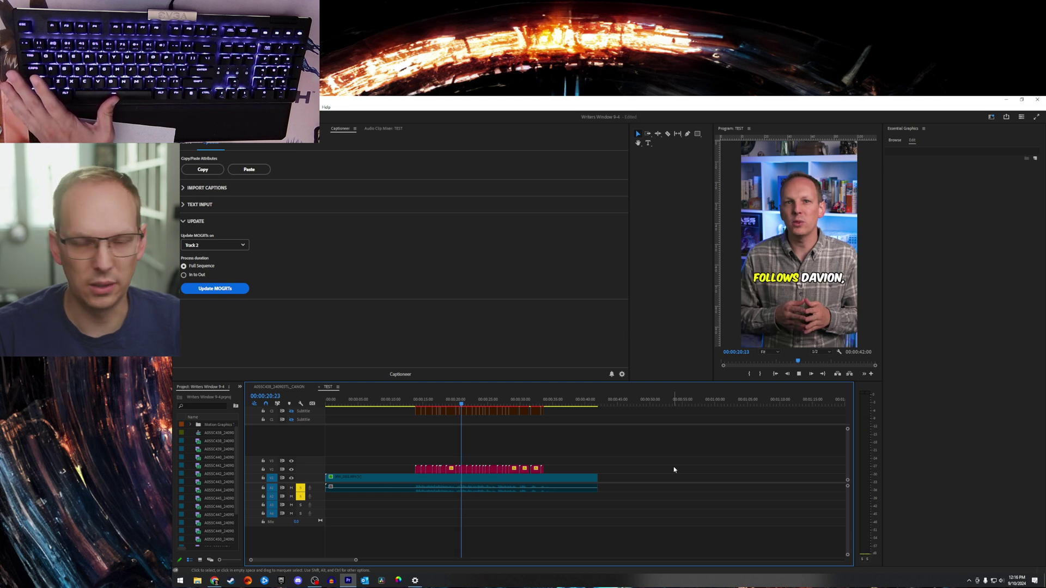
pyautogui.press('space')
pyautogui.press('space')
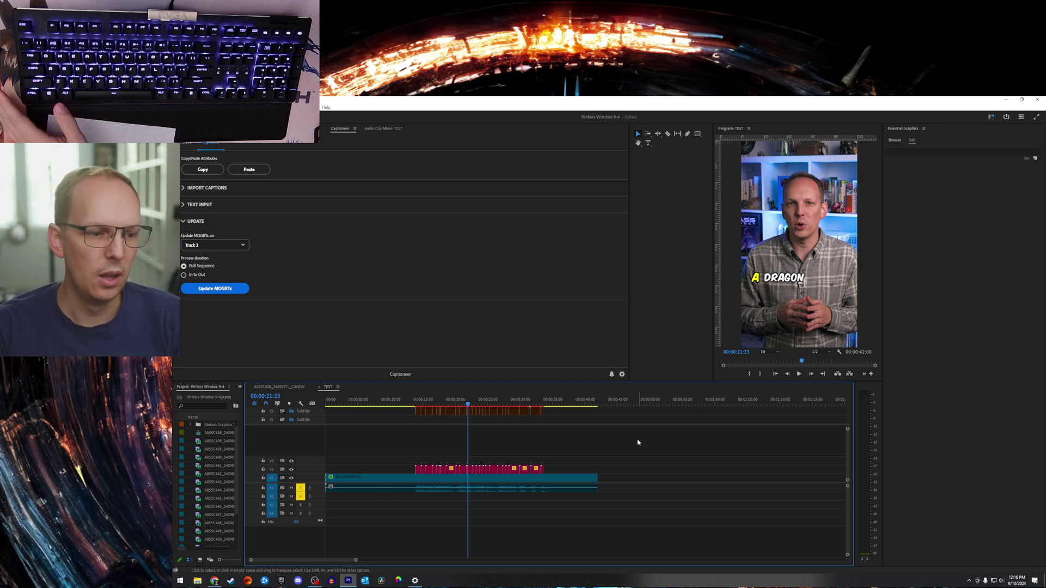
# Delete all the Mr Beast style subtitle clips from the timeline.
pyautogui.click(421, 400)
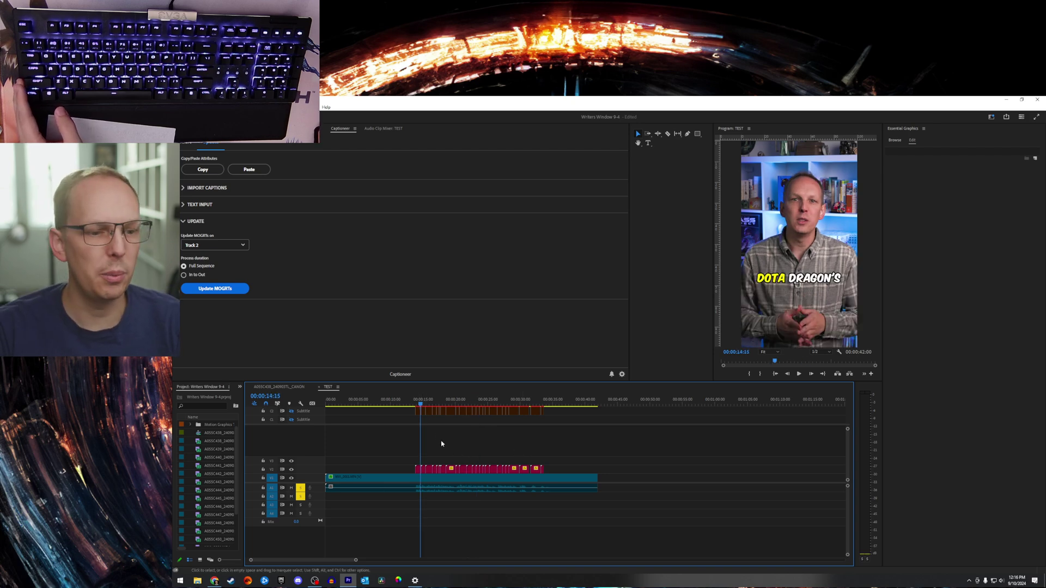
pyautogui.moveTo(419, 406); pyautogui.dragTo(416, 407)
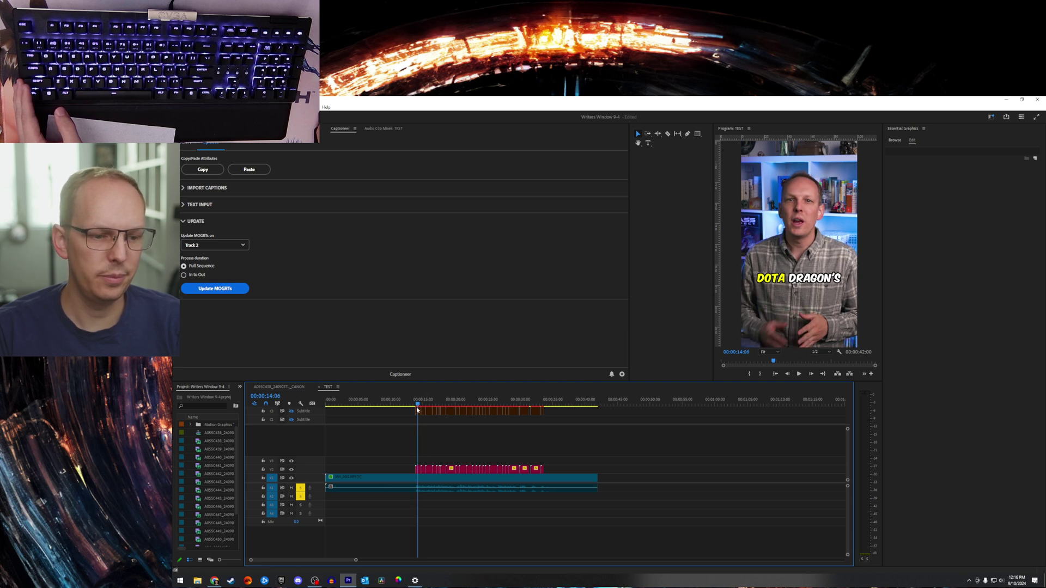
pyautogui.click(418, 469)
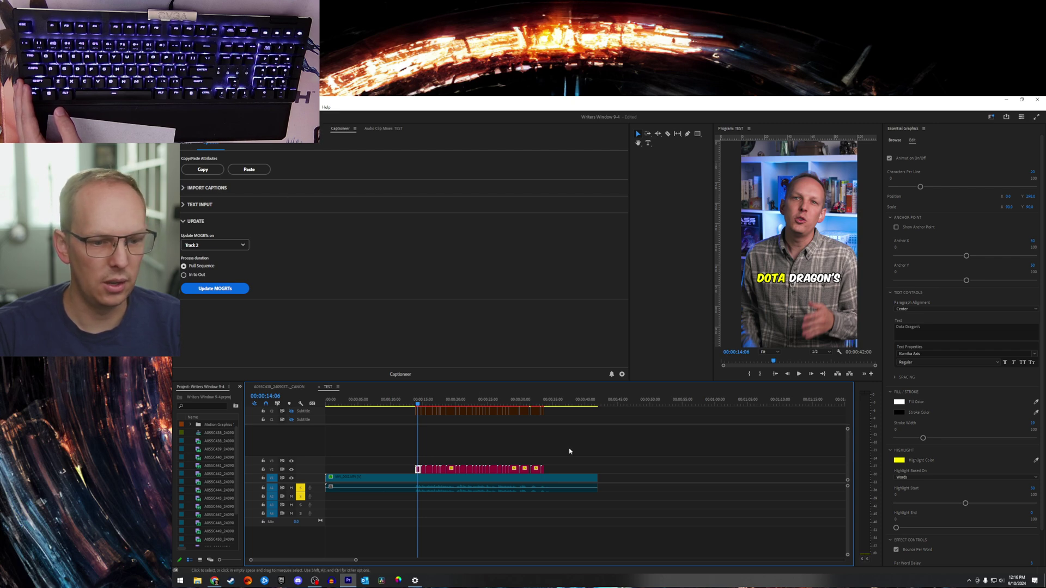
pyautogui.moveTo(569, 451); pyautogui.dragTo(327, 472)
pyautogui.press('Delete')
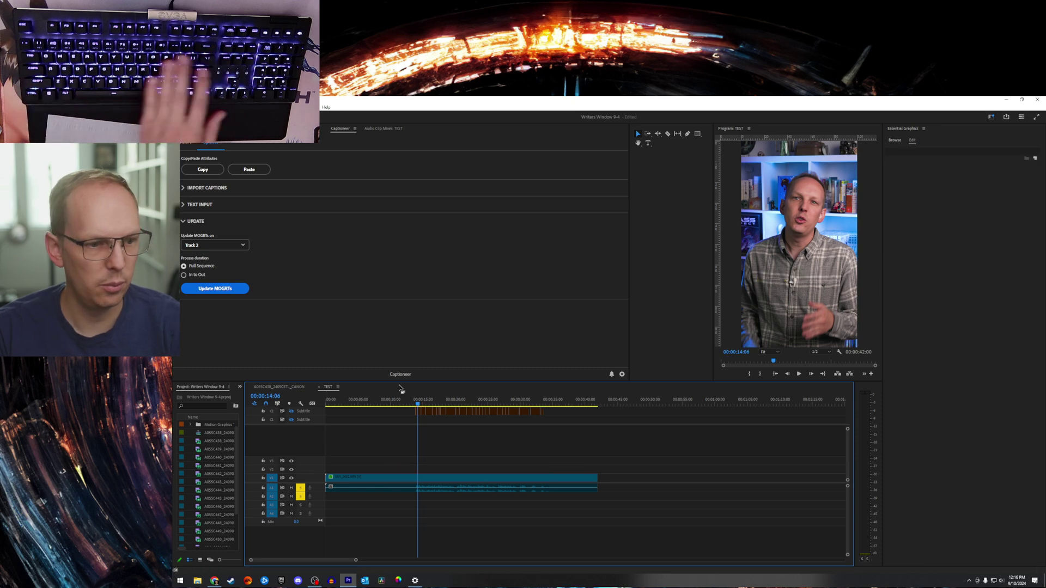
# Choose the Karaoke Subtitles template in Captioneer and add its MOGRTs to Track 2 for the full sequence.
pyautogui.click(186, 146)
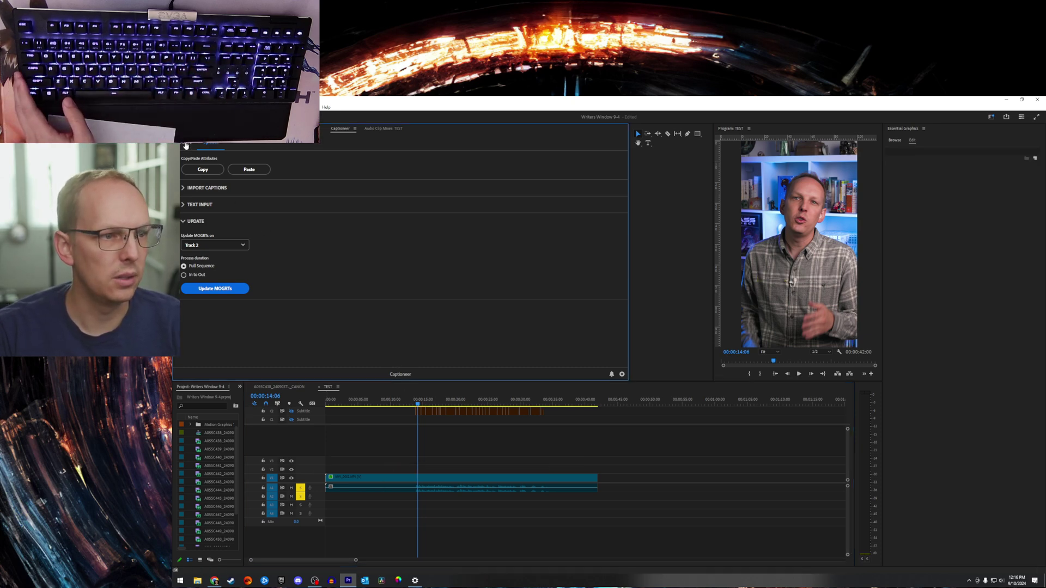
pyautogui.scroll(-1, 185, 146)
pyautogui.click(190, 177)
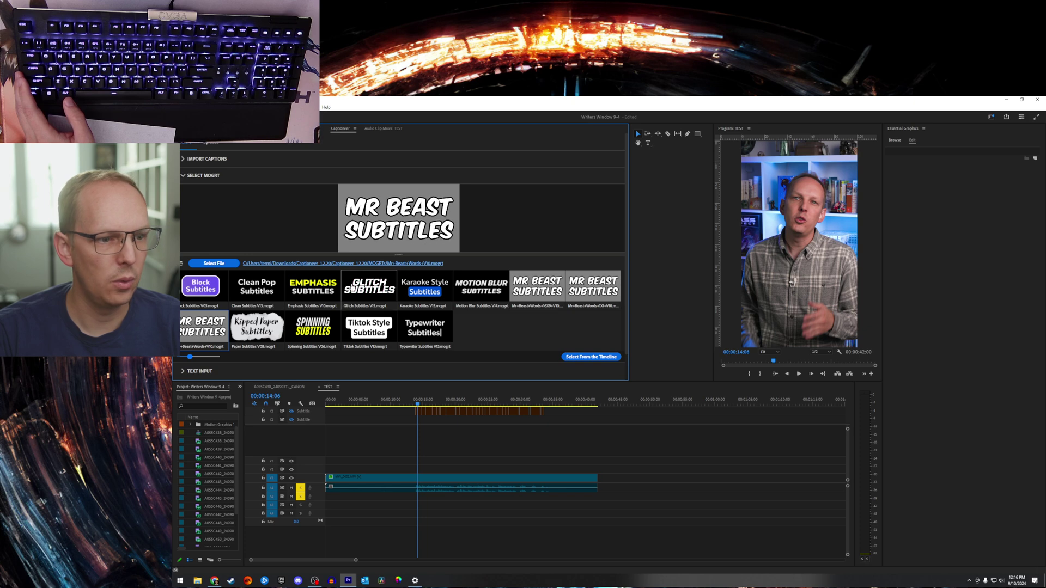
pyautogui.click(426, 286)
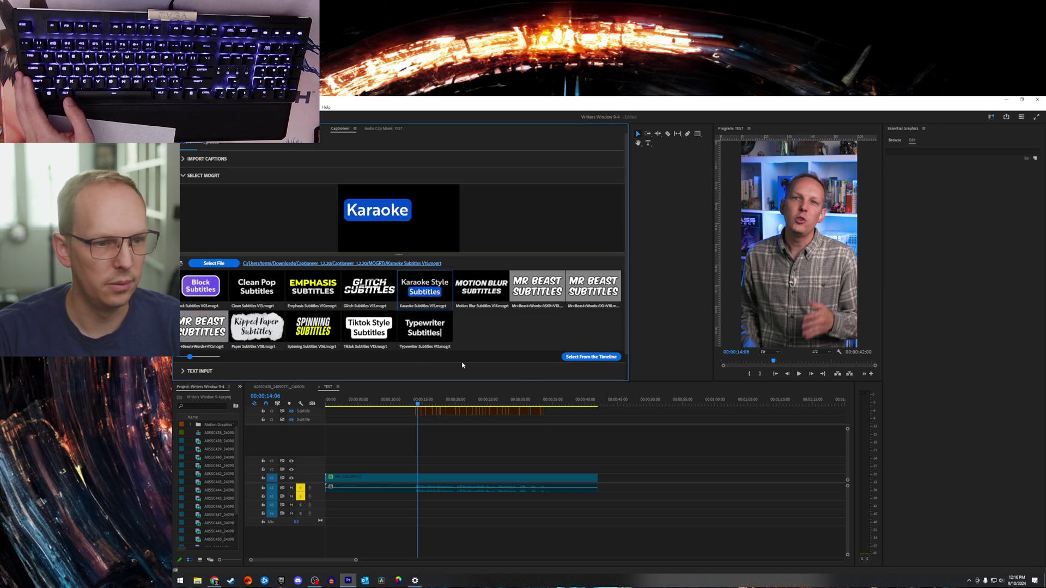
pyautogui.scroll(-1, 321, 363)
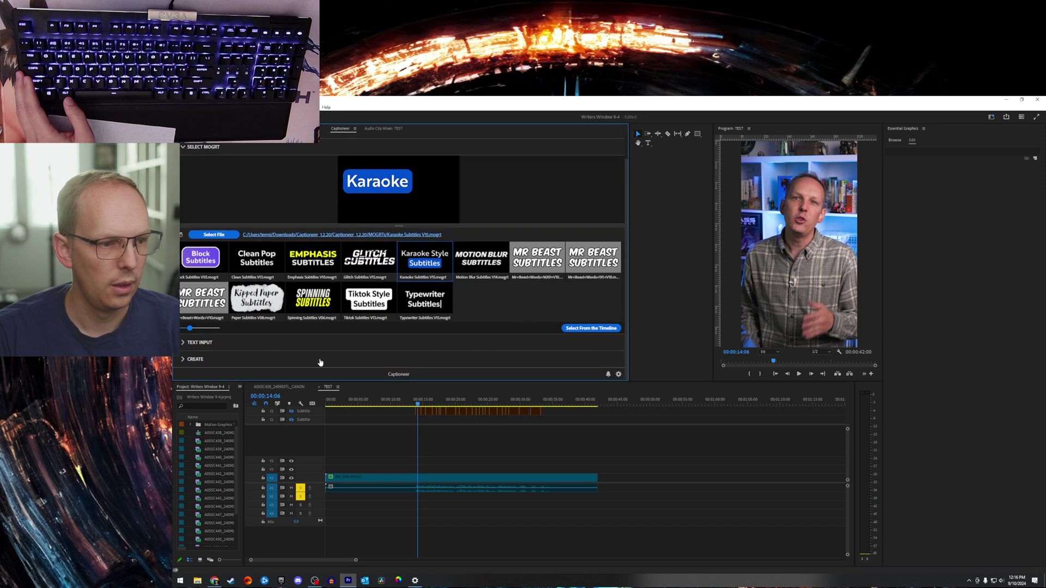
pyautogui.click(185, 343)
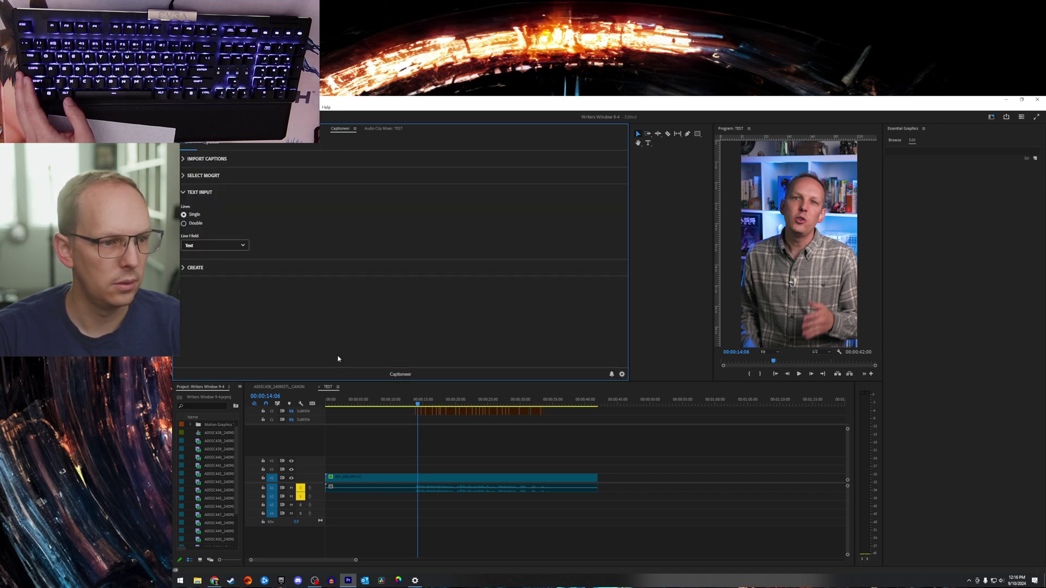
pyautogui.click(191, 268)
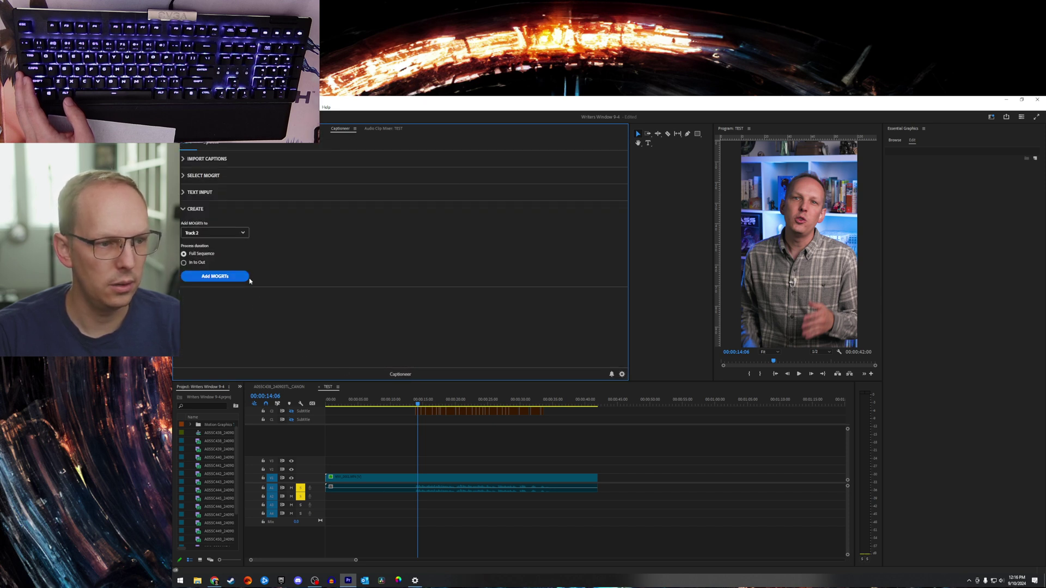
pyautogui.click(221, 279)
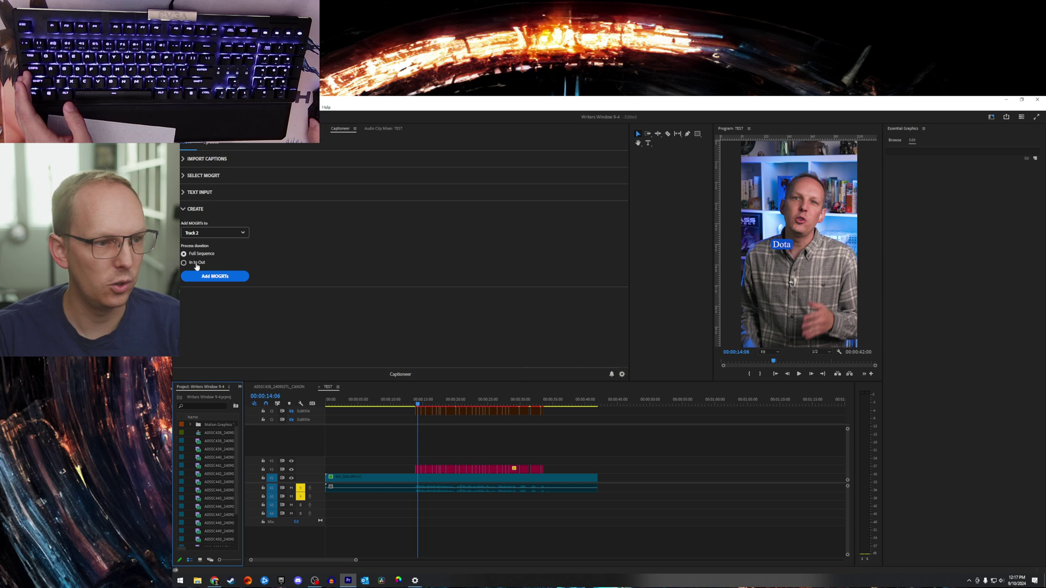
# Select the first karaoke subtitle clip and examine its highlight, text and box controls.
pyautogui.click(224, 233)
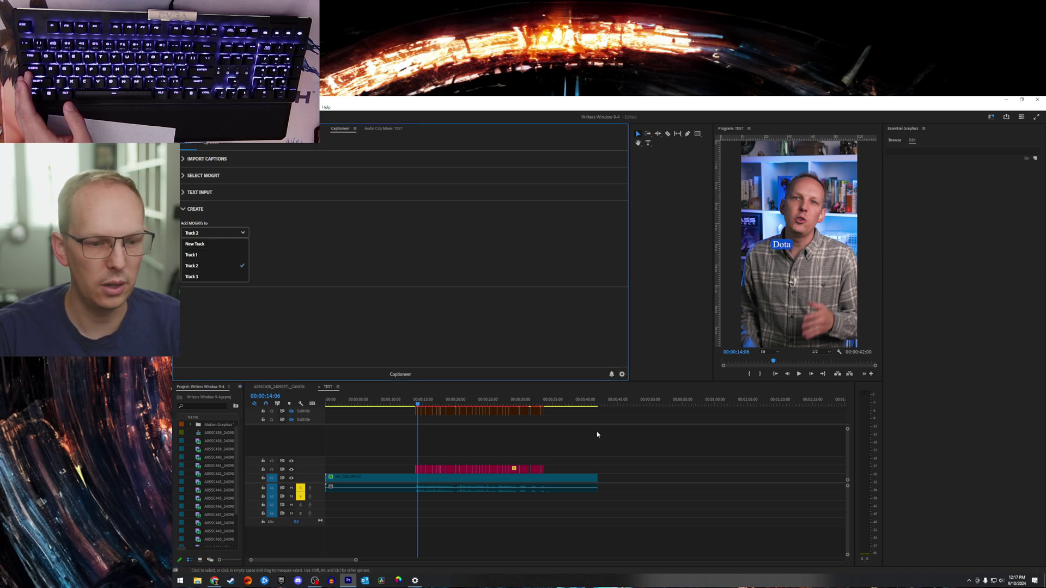
pyautogui.click(444, 448)
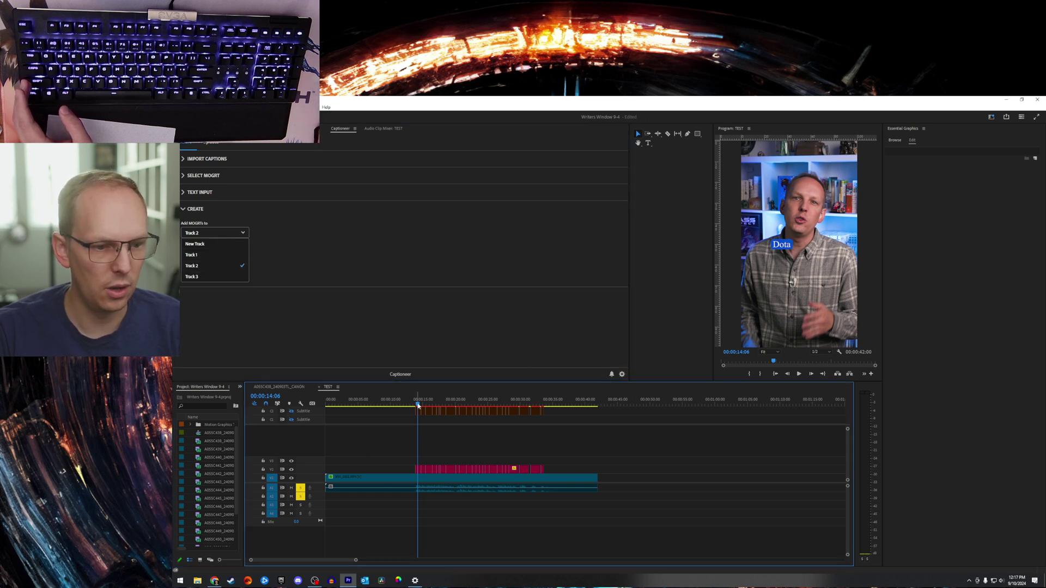
pyautogui.press('=')
pyautogui.press('=')
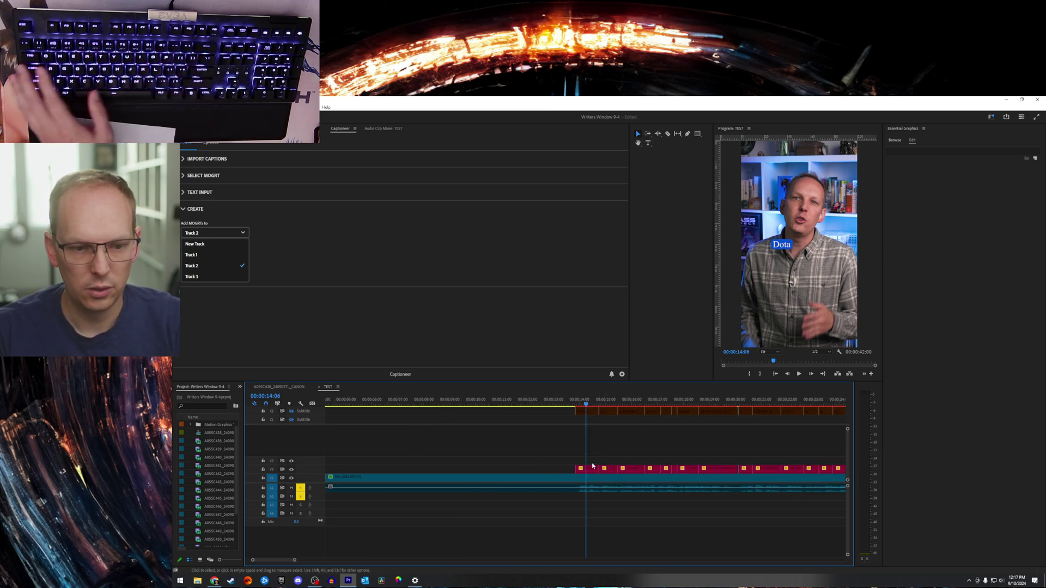
pyautogui.click(587, 469)
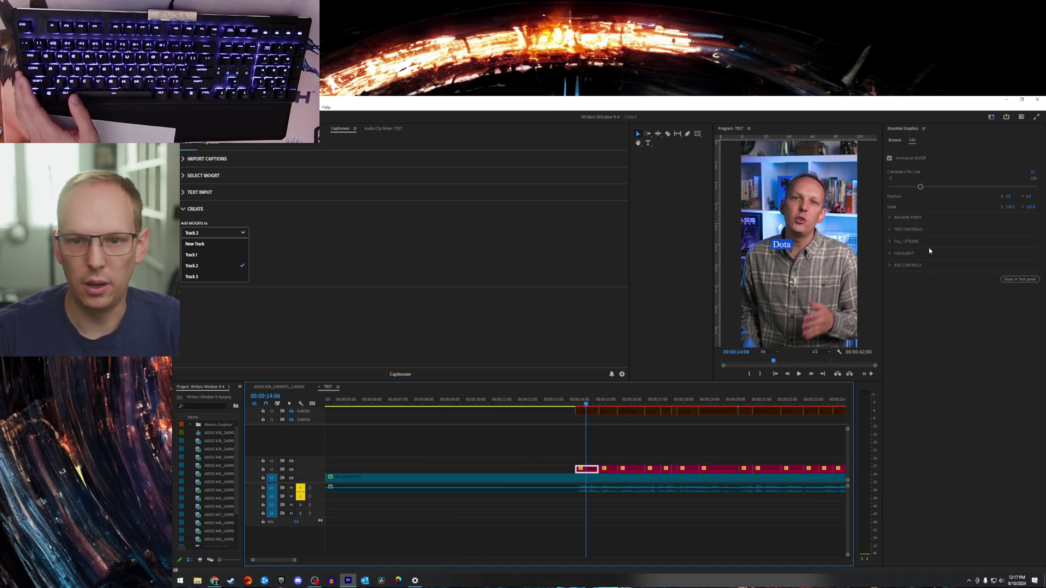
pyautogui.click(892, 254)
pyautogui.click(889, 229)
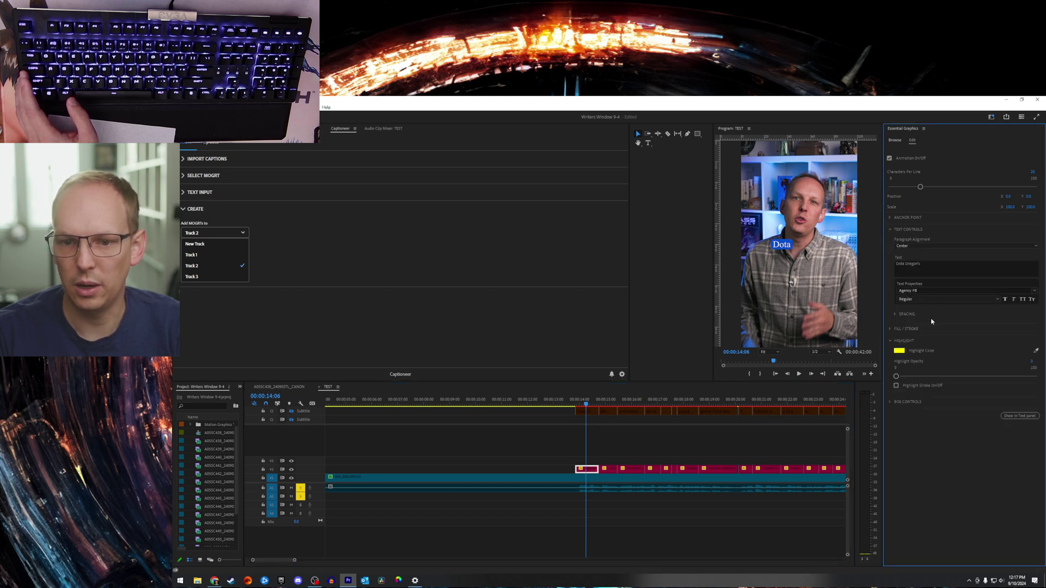
pyautogui.click(890, 403)
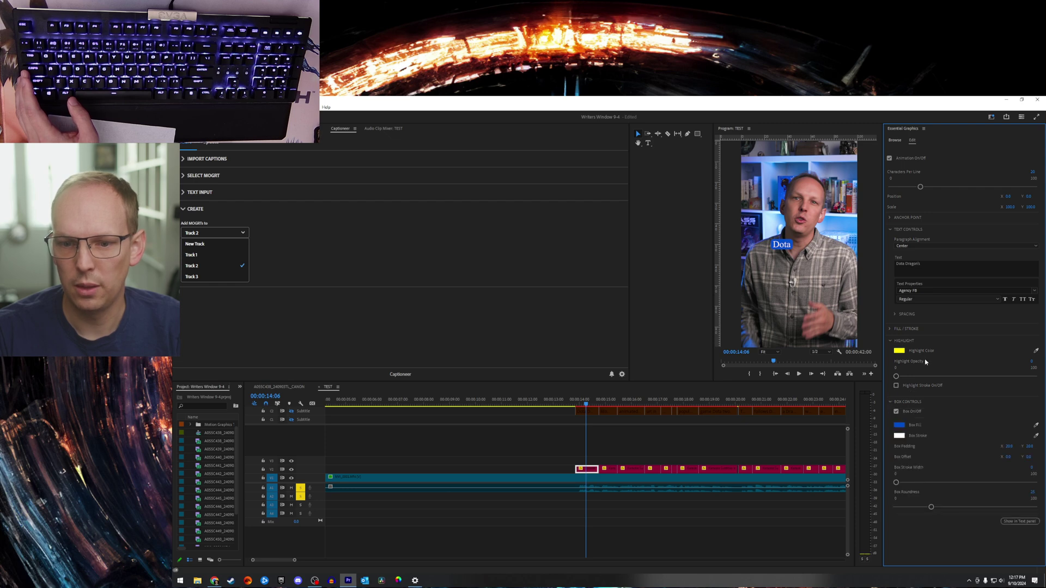
# Set the first karaoke subtitle's box fill to purple and change its font to Impact.
pyautogui.click(899, 425)
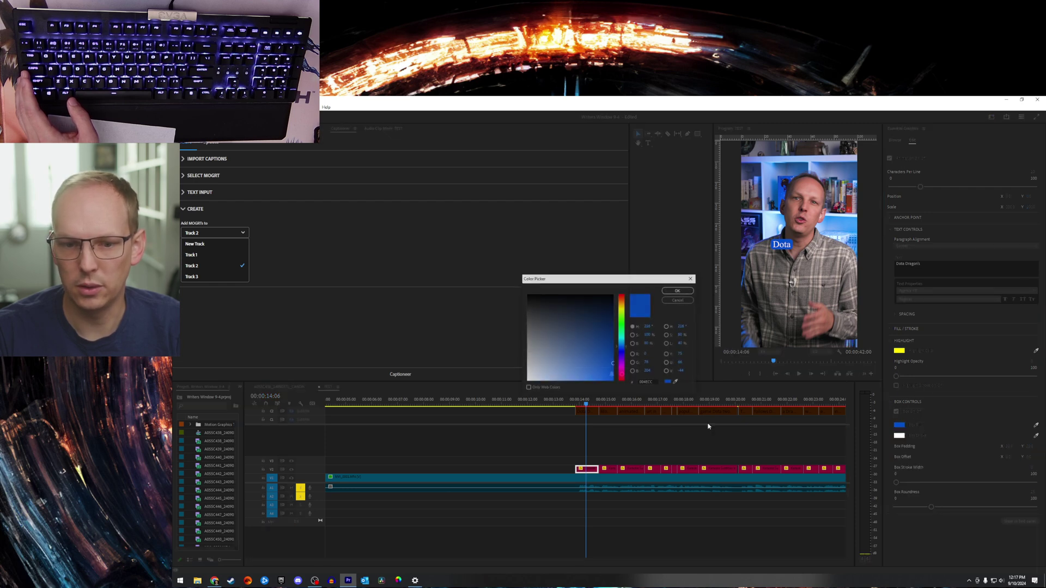
pyautogui.click(623, 363)
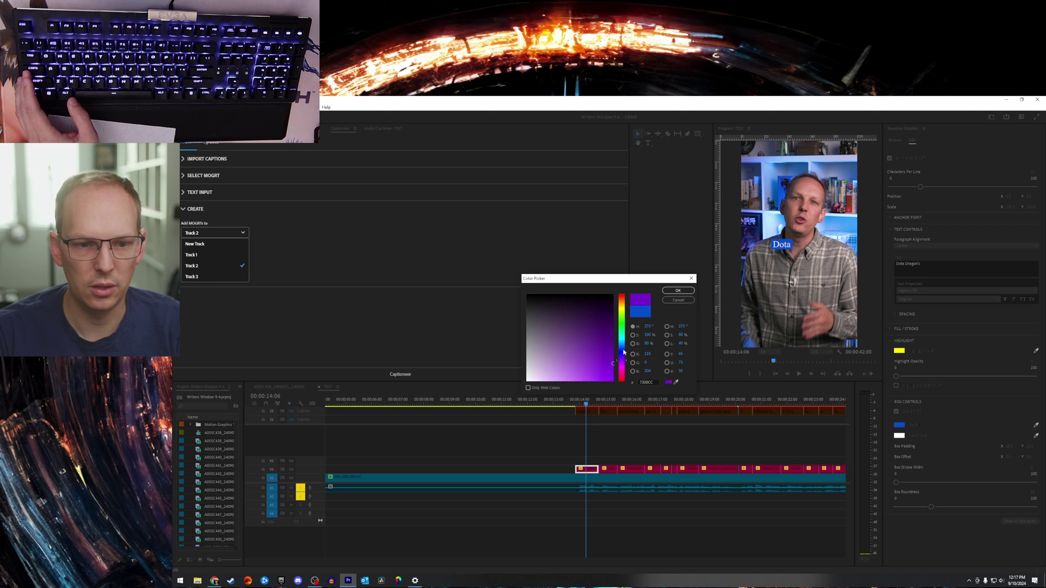
pyautogui.click(677, 290)
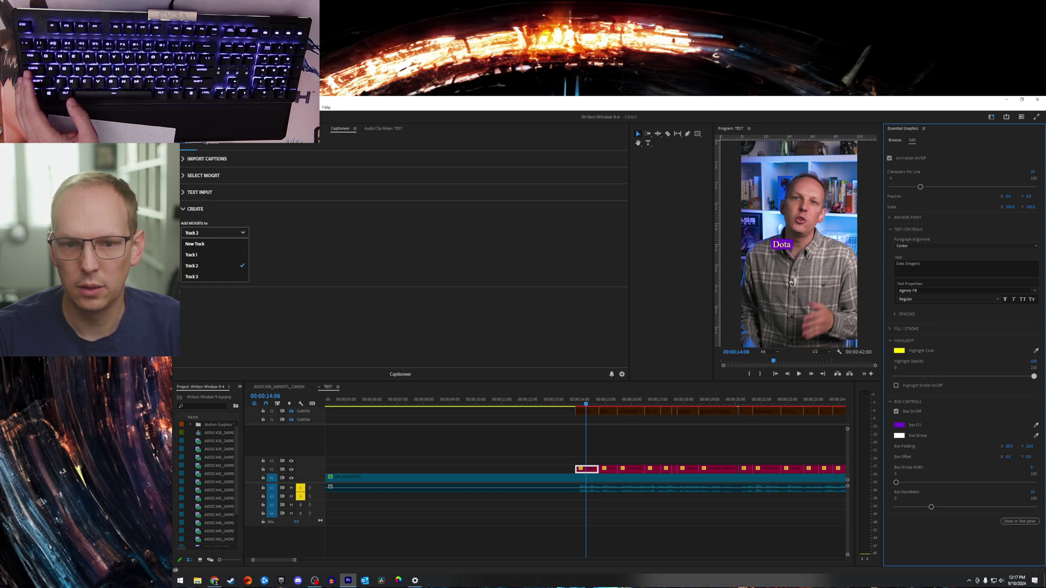
pyautogui.click(973, 292)
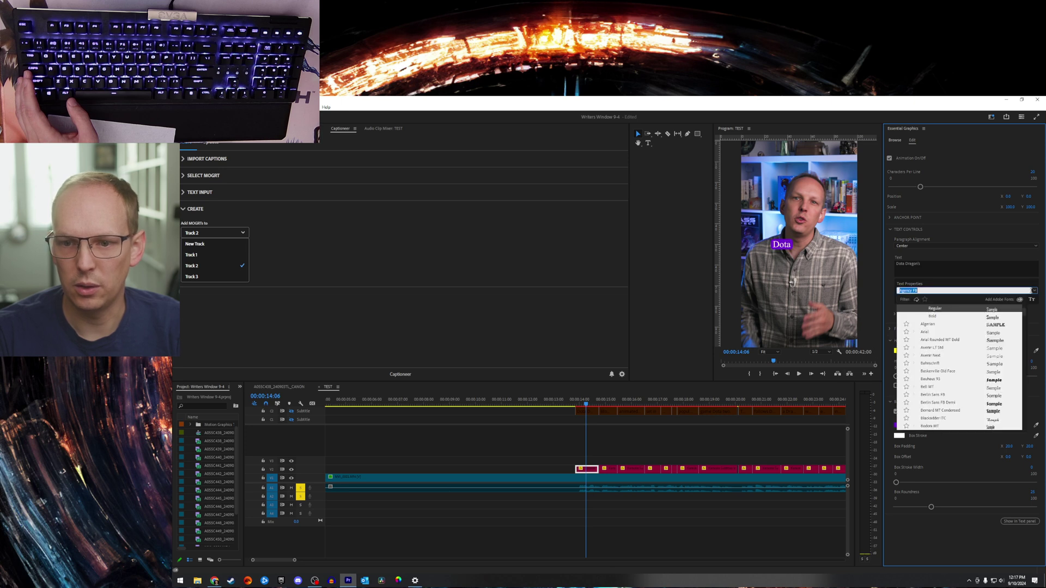
pyautogui.scroll(2, 956, 325)
pyautogui.click(946, 311)
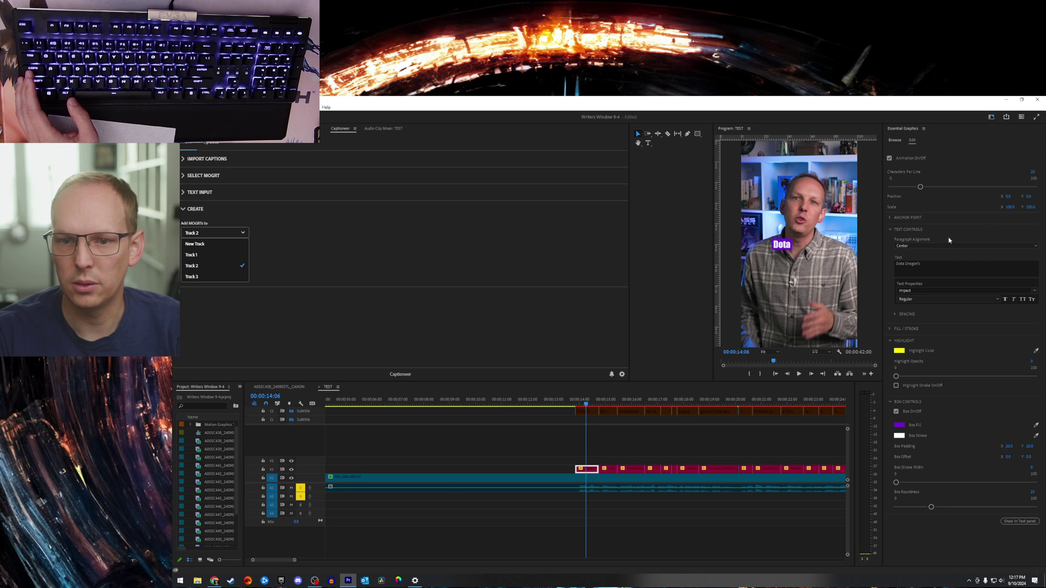
# Scale the first karaoke subtitle to 130 and lower its vertical position to the speaker's chest.
pyautogui.click(1009, 207)
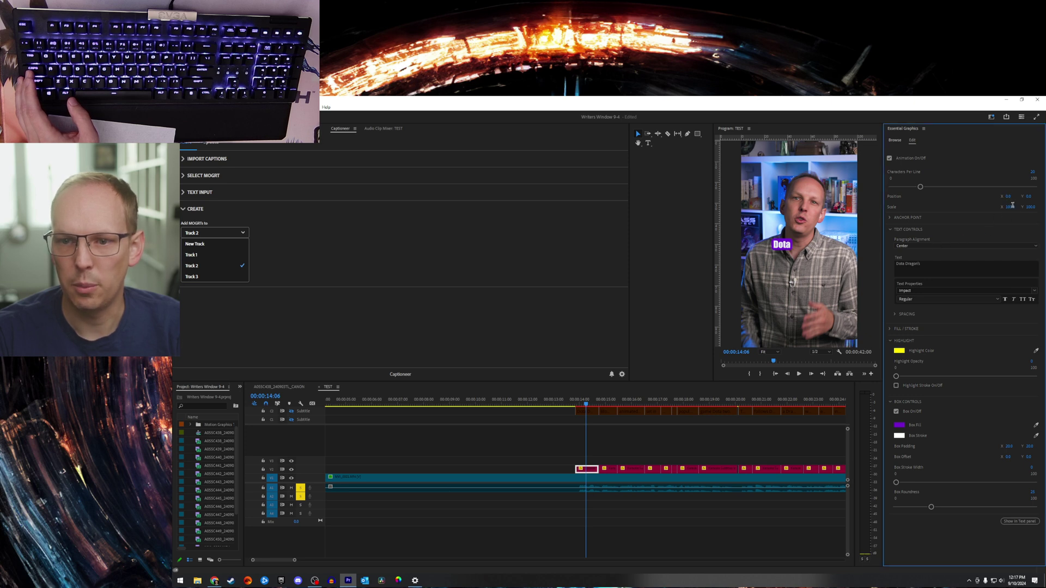
pyautogui.write('130')
pyautogui.press('Return')
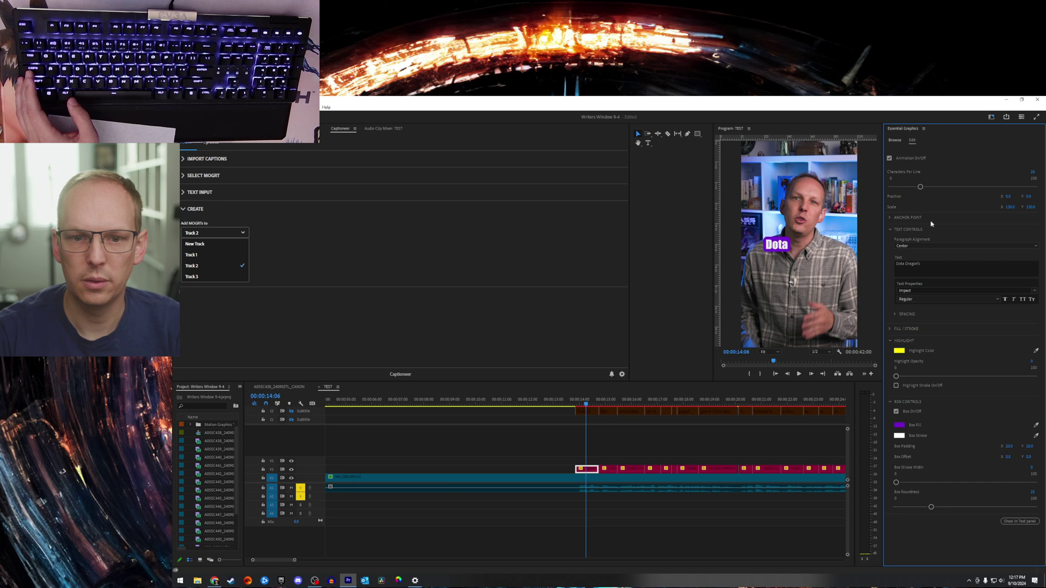
pyautogui.click(597, 404)
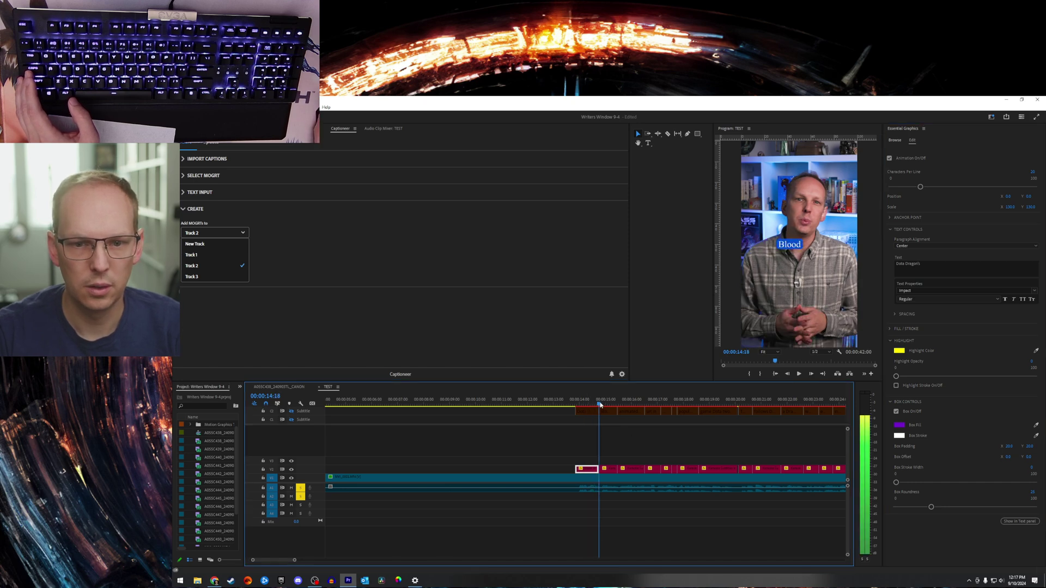
pyautogui.moveTo(598, 404)
pyautogui.mouseDown()
pyautogui.moveTo(626, 404)
pyautogui.moveTo(590, 404)
pyautogui.mouseUp()
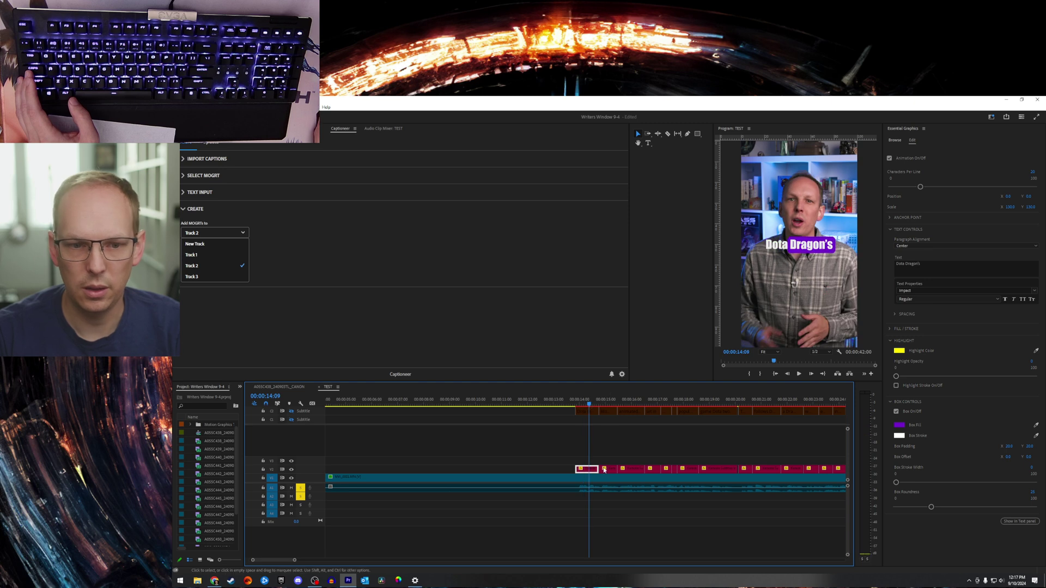
pyautogui.moveTo(1028, 196); pyautogui.dragTo(1043, 196)
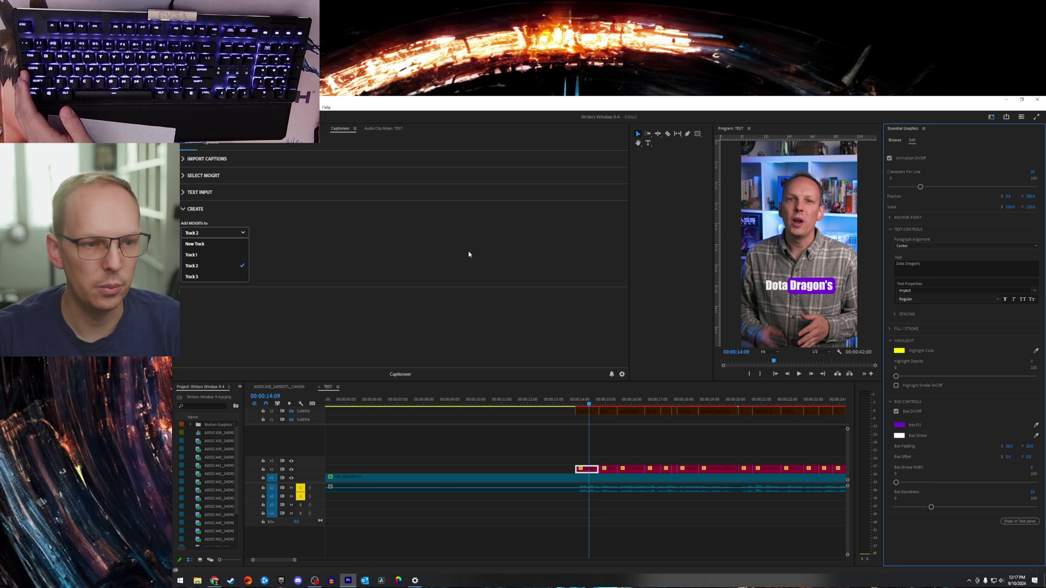
# Copy the first karaoke subtitle's attributes with Captioneer and paste them onto all the karaoke subtitle clips.
pyautogui.click(213, 144)
pyautogui.click(210, 171)
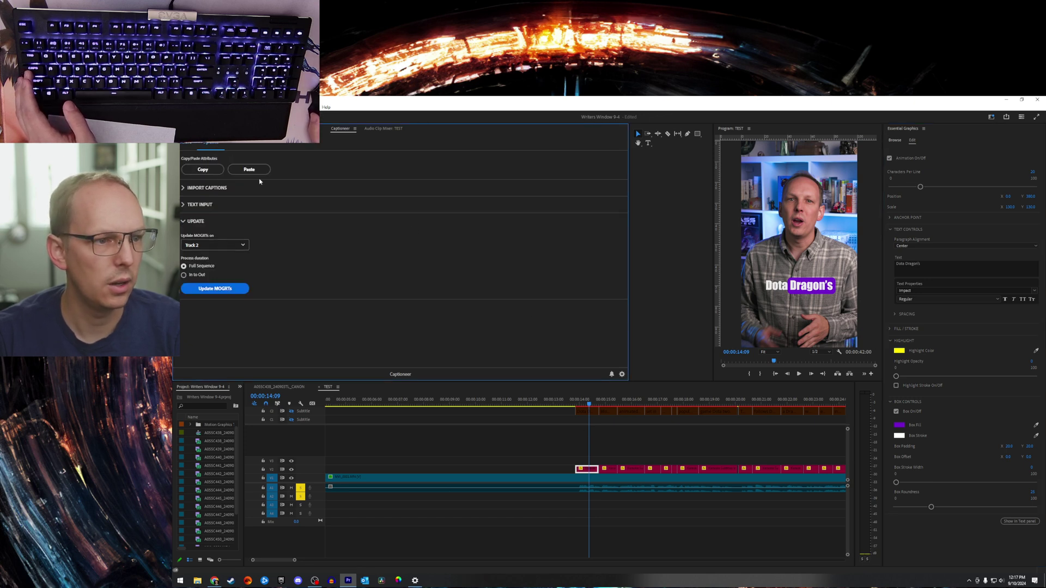
pyautogui.click(637, 447)
pyautogui.press('-')
pyautogui.press('-')
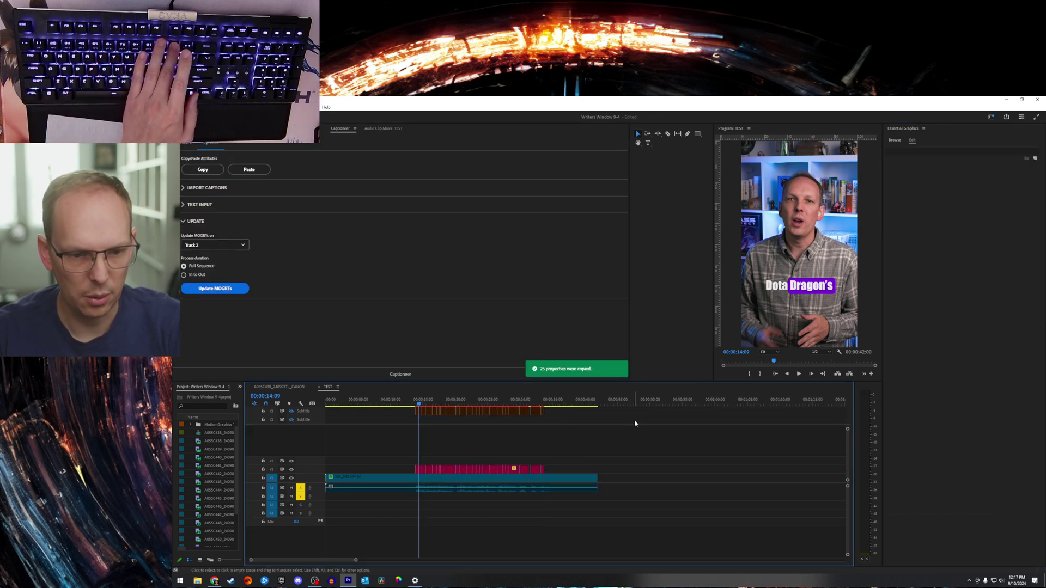
pyautogui.moveTo(592, 445); pyautogui.dragTo(391, 473)
pyautogui.click(250, 170)
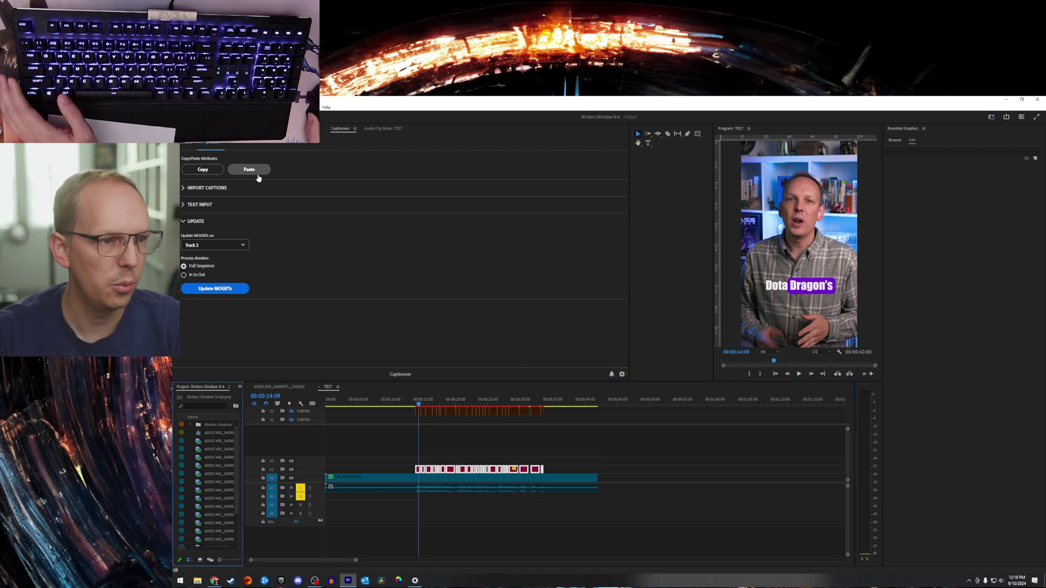
# Check the karaoke subtitles at several points in the sequence and play them back from the first to the last clip.
pyautogui.click(451, 449)
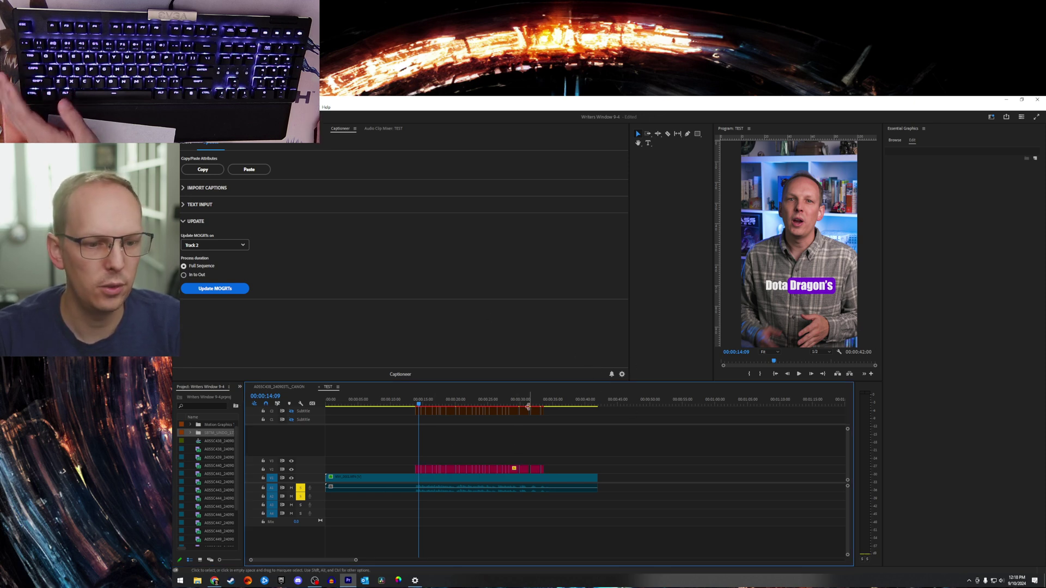
pyautogui.press('Down')
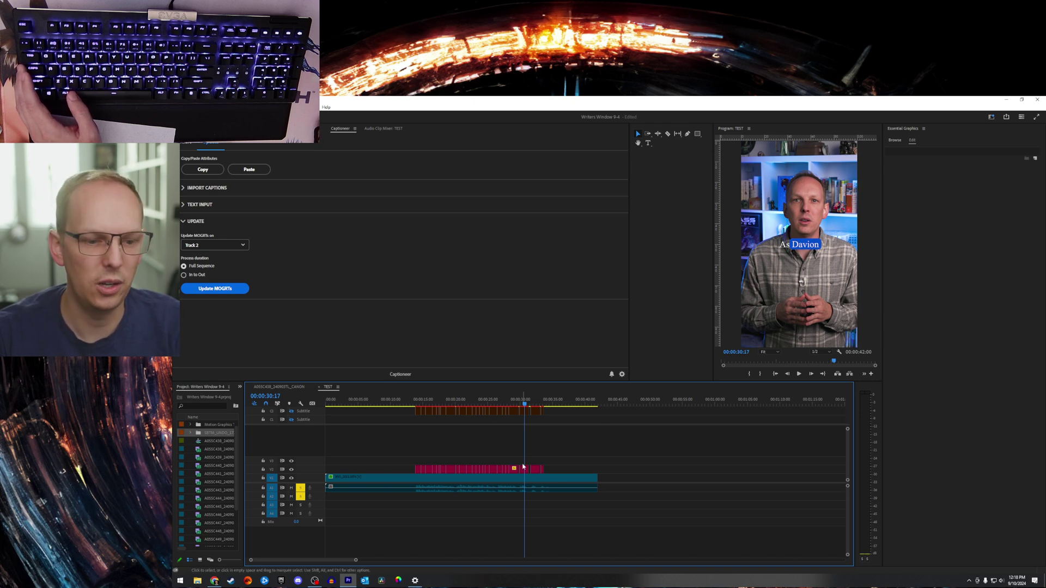
pyautogui.click(422, 403)
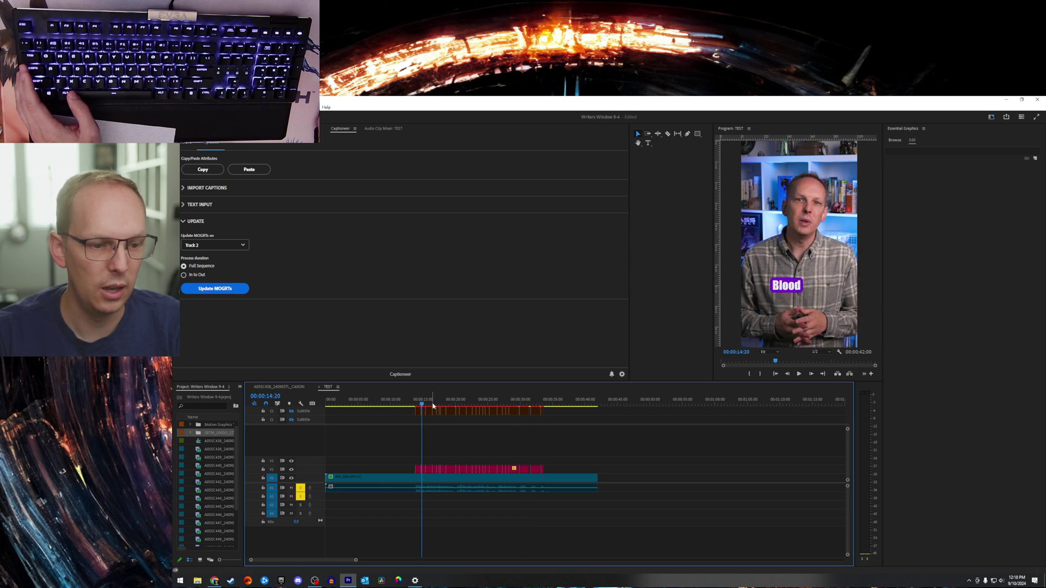
pyautogui.moveTo(433, 406); pyautogui.dragTo(525, 406)
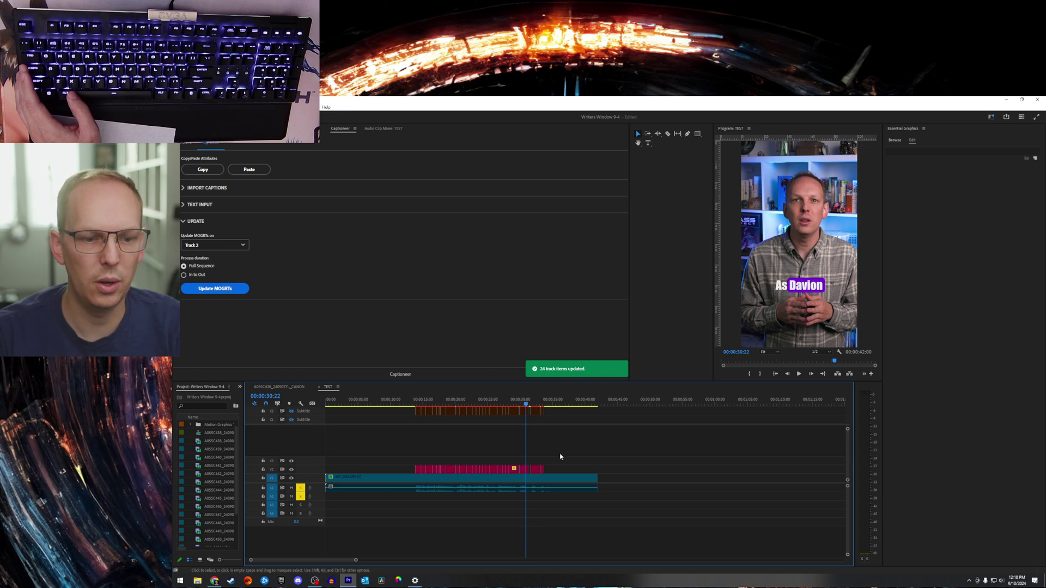
pyautogui.click(417, 402)
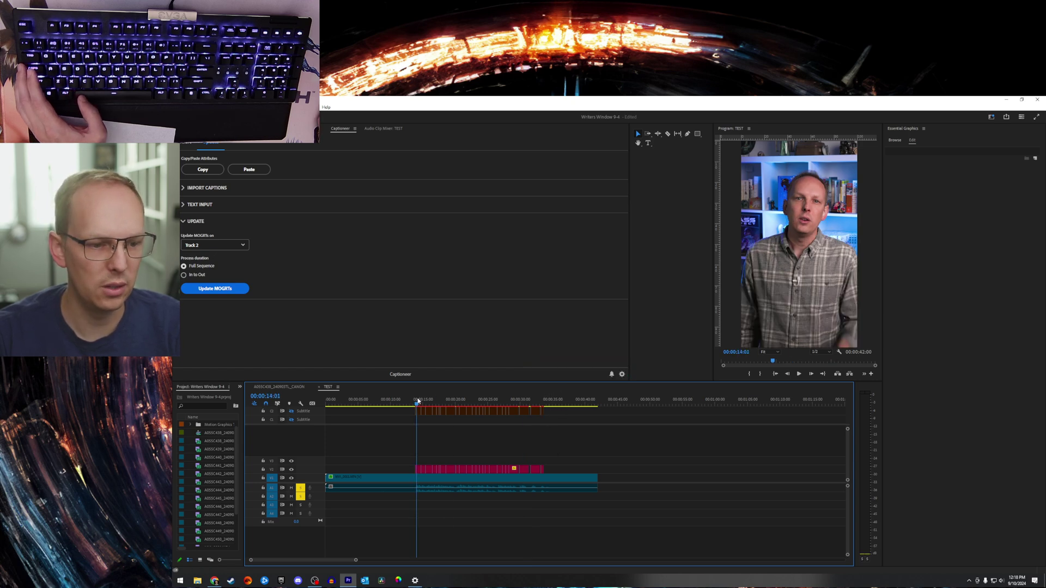
pyautogui.press('space')
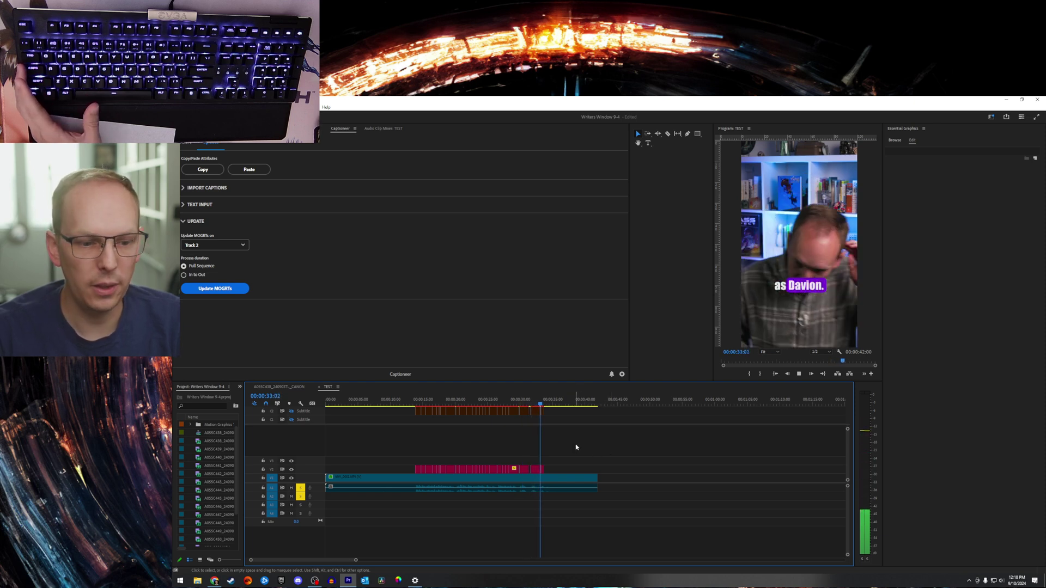
pyautogui.press('space')
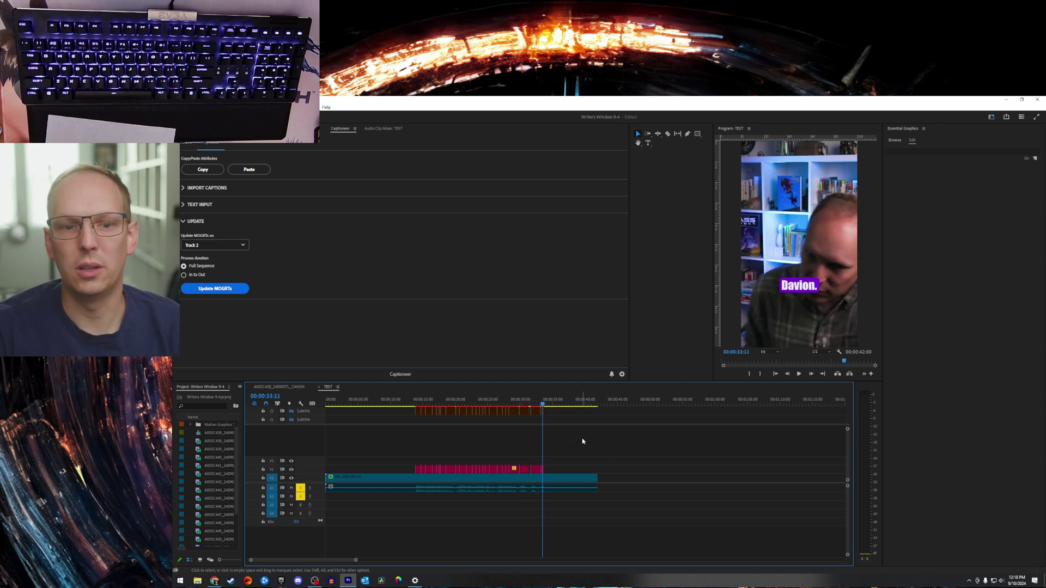